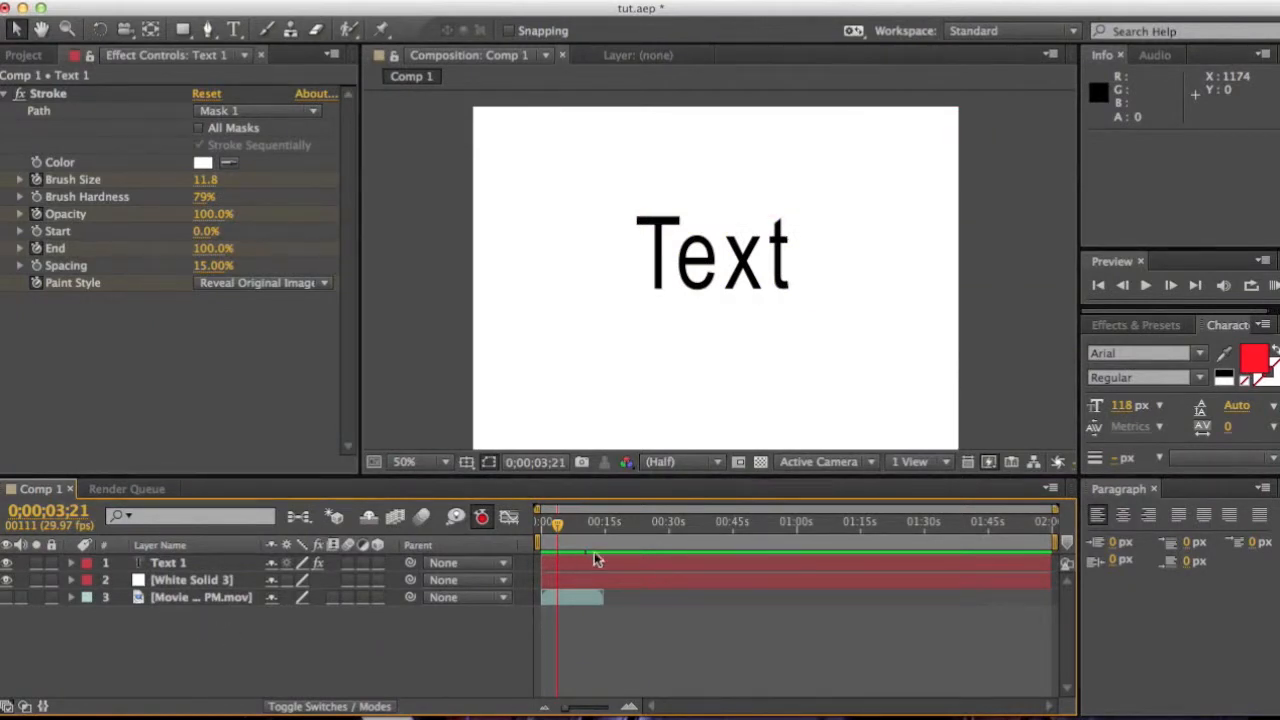
Step: Delete the Text 1 and White Solid 3 layers from the composition
drag(557, 522, 522, 530)
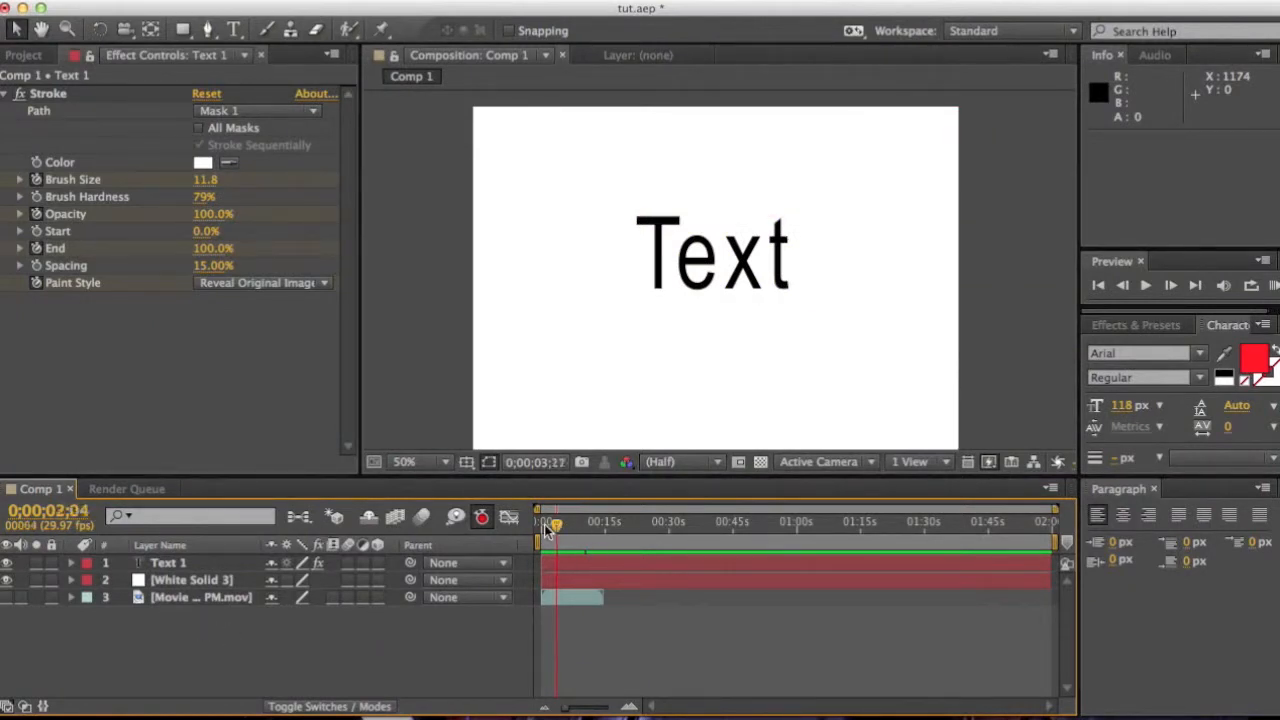
click(178, 563)
key(Delete)
click(178, 563)
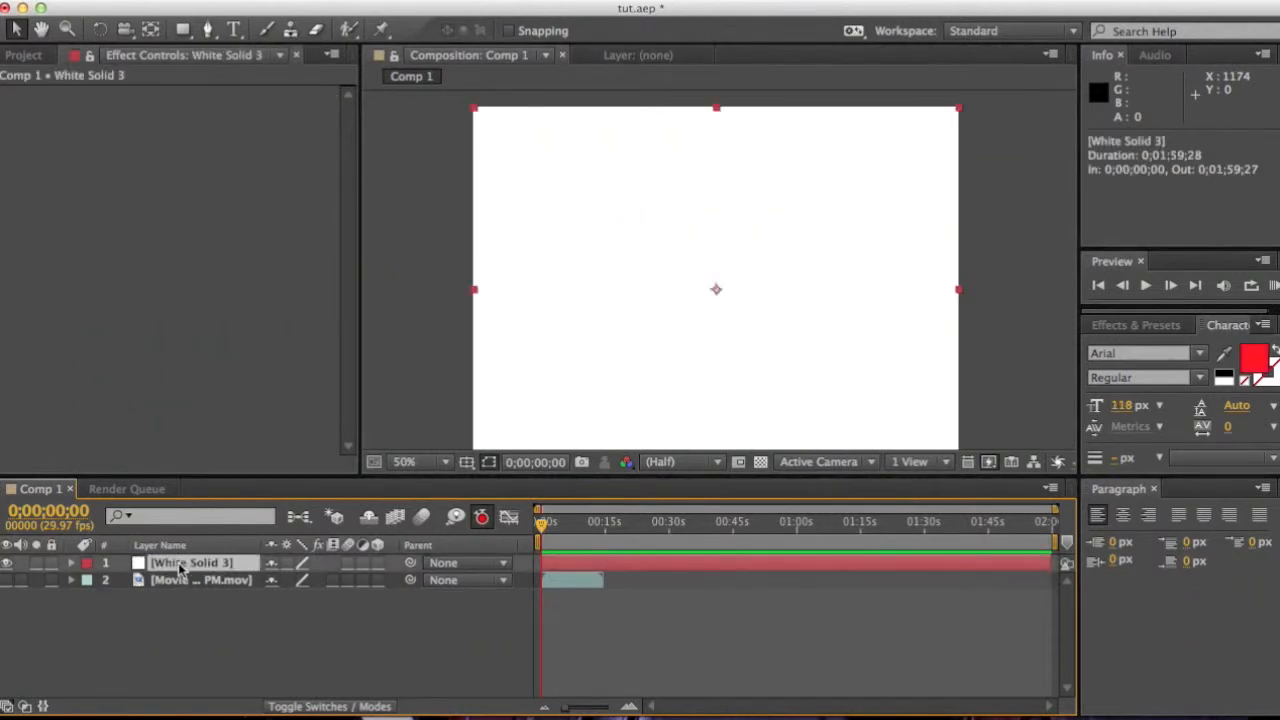
key(Delete)
click(179, 564)
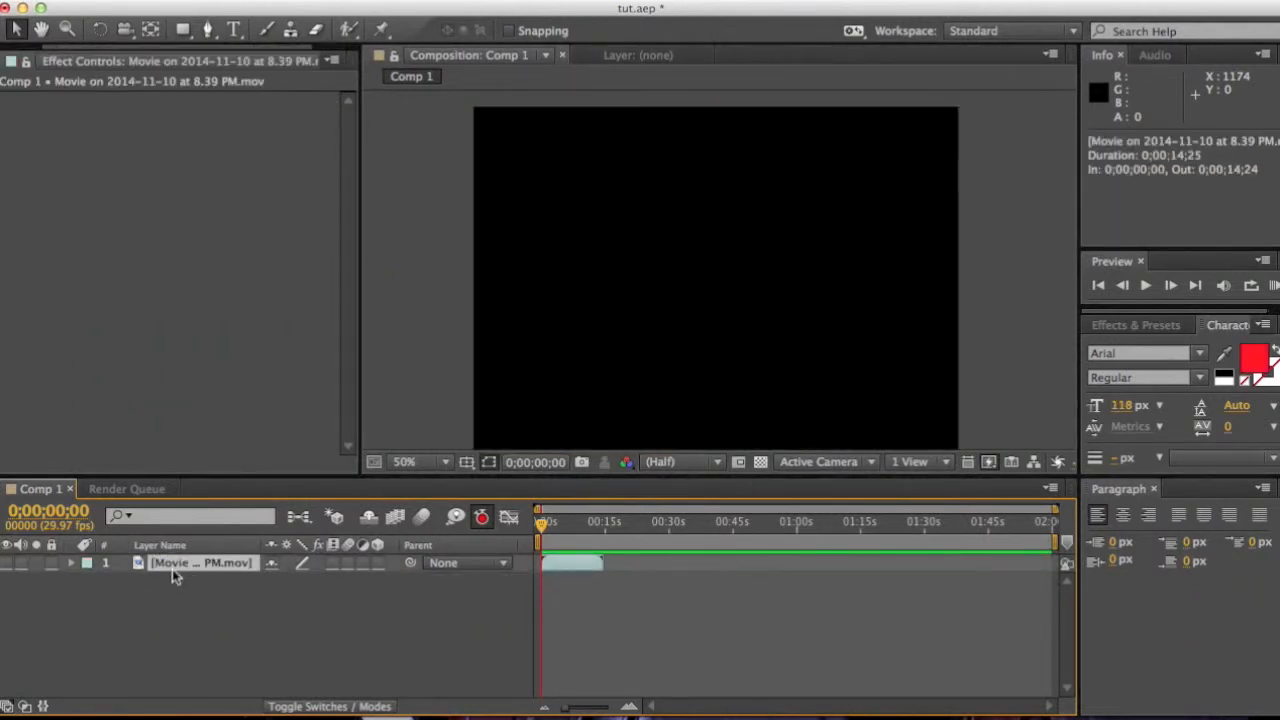
click(397, 4)
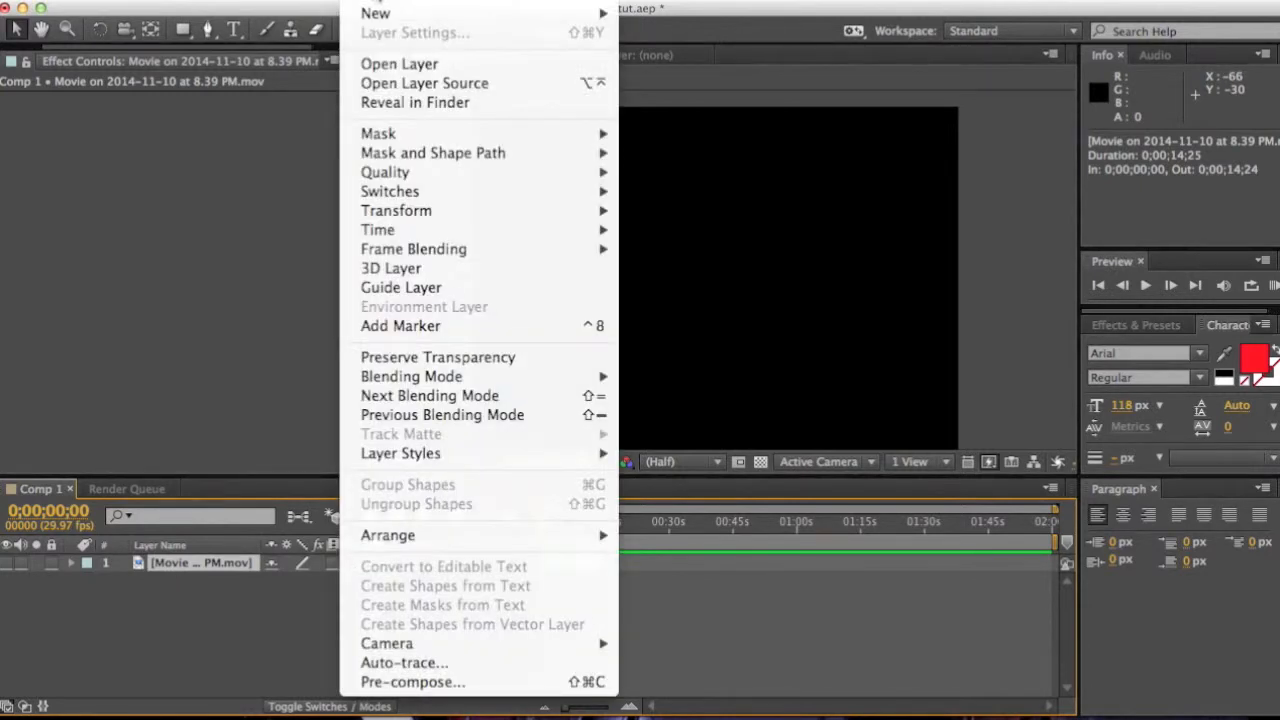
mouse_move(380, 13)
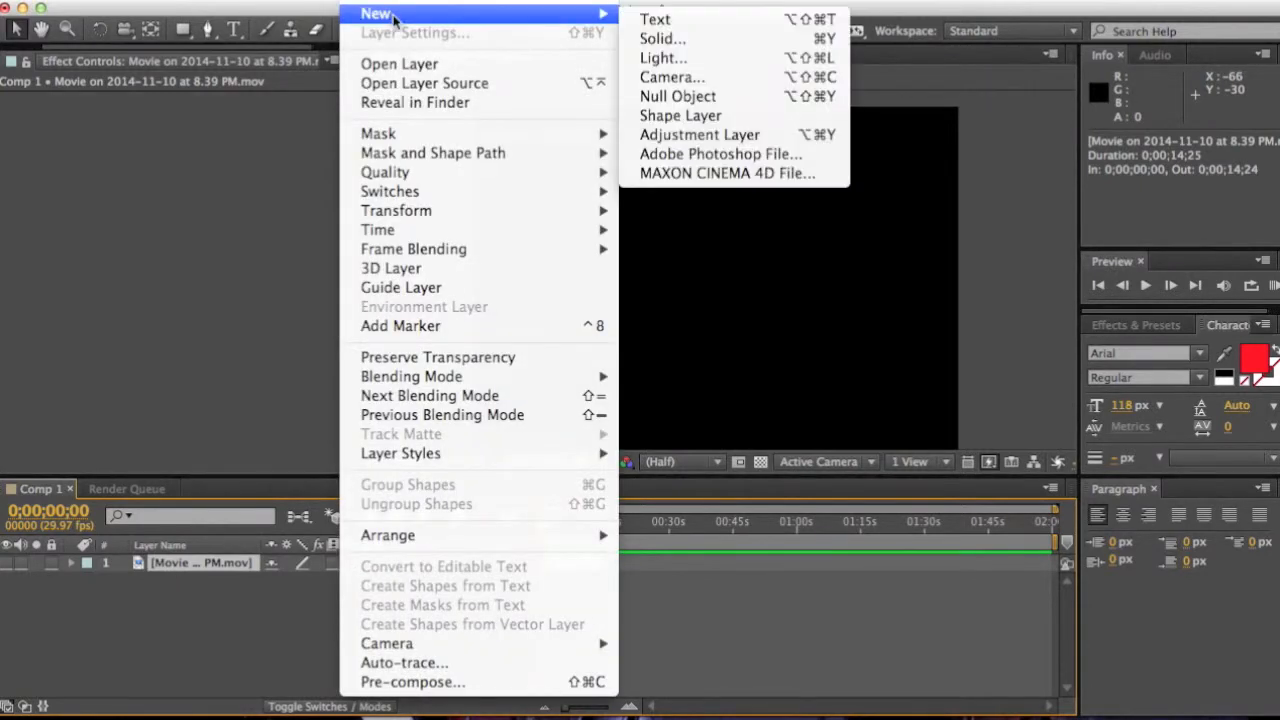
click(669, 41)
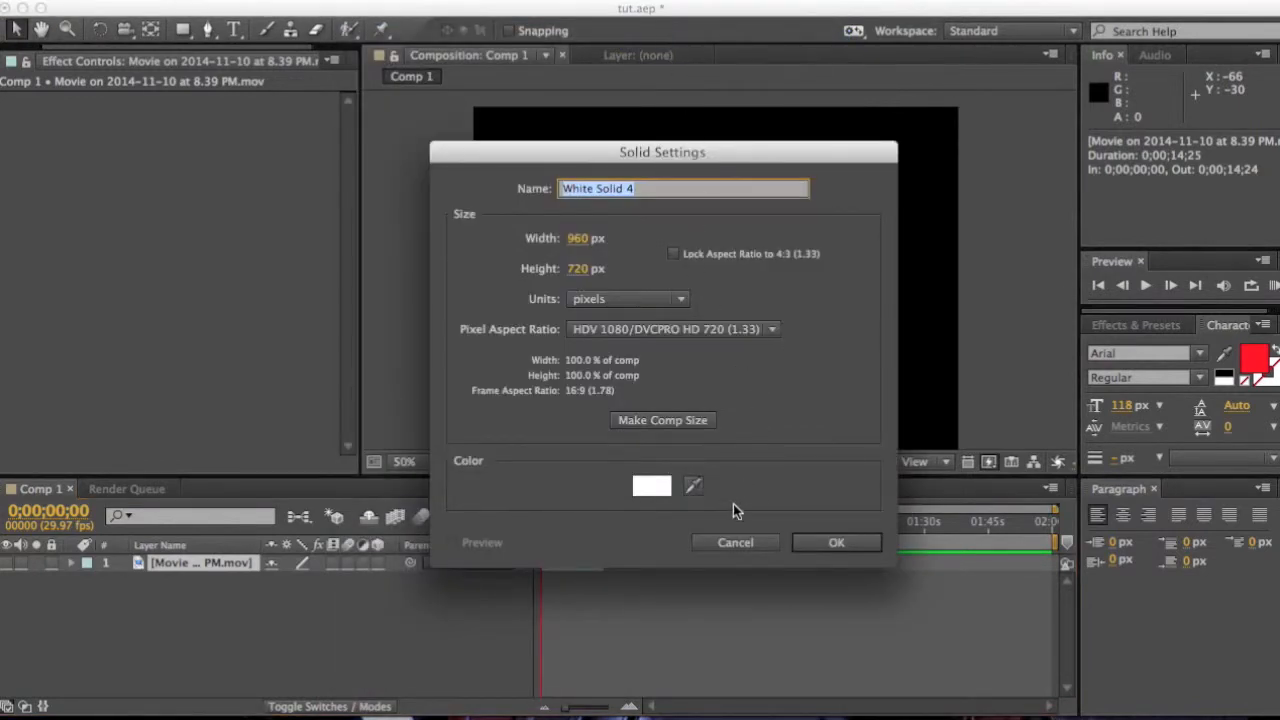
click(733, 542)
Step: Delete the movie layer and add a new white solid layer at 960 × 720 px
click(178, 570)
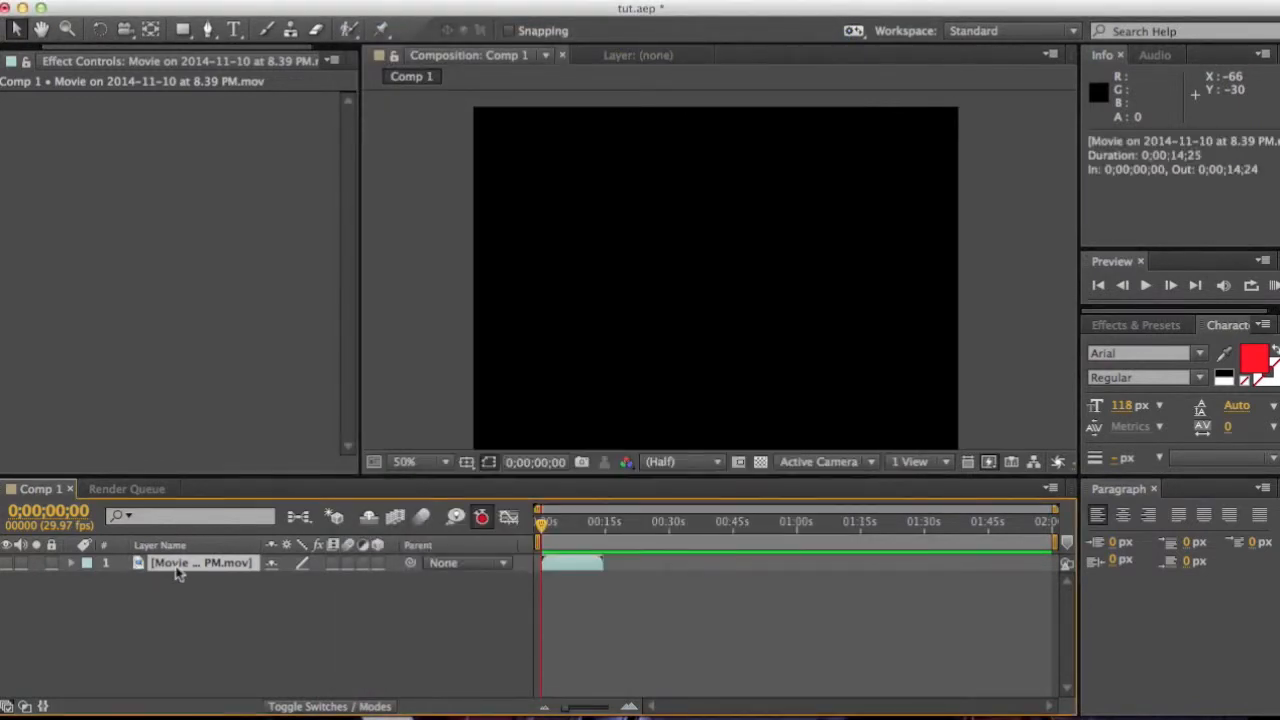
key(Delete)
click(385, 2)
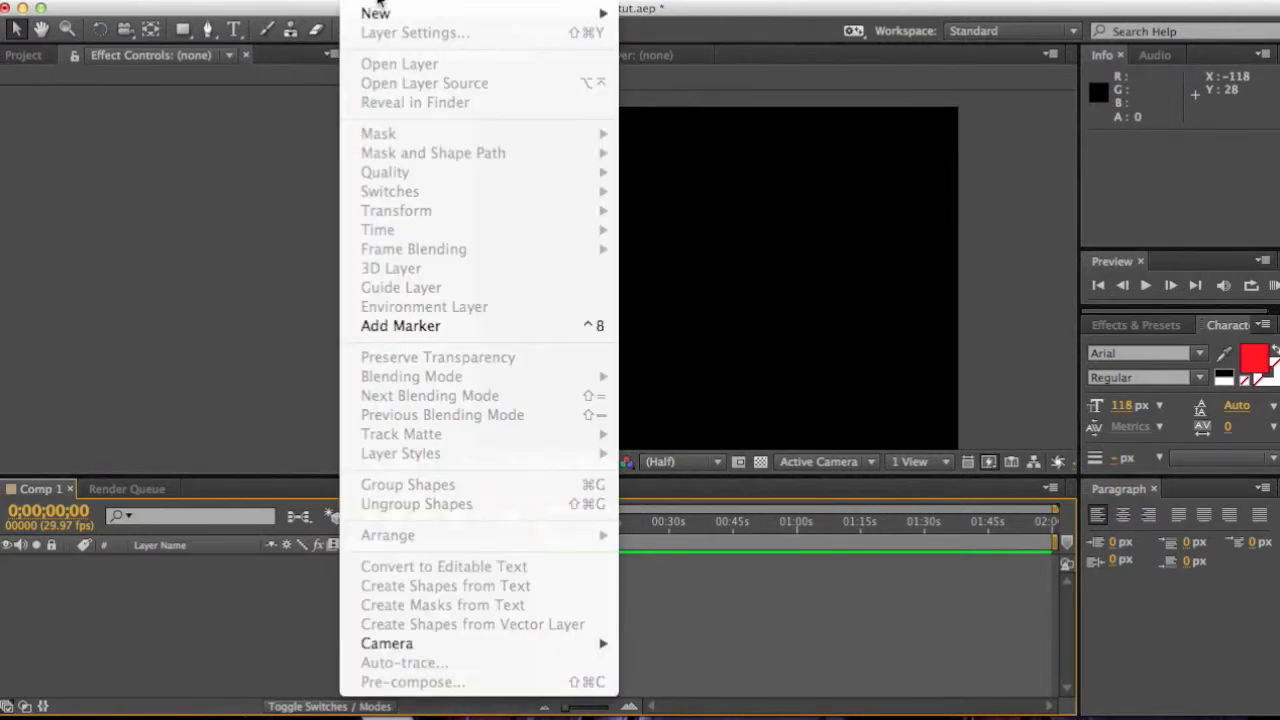
mouse_move(497, 13)
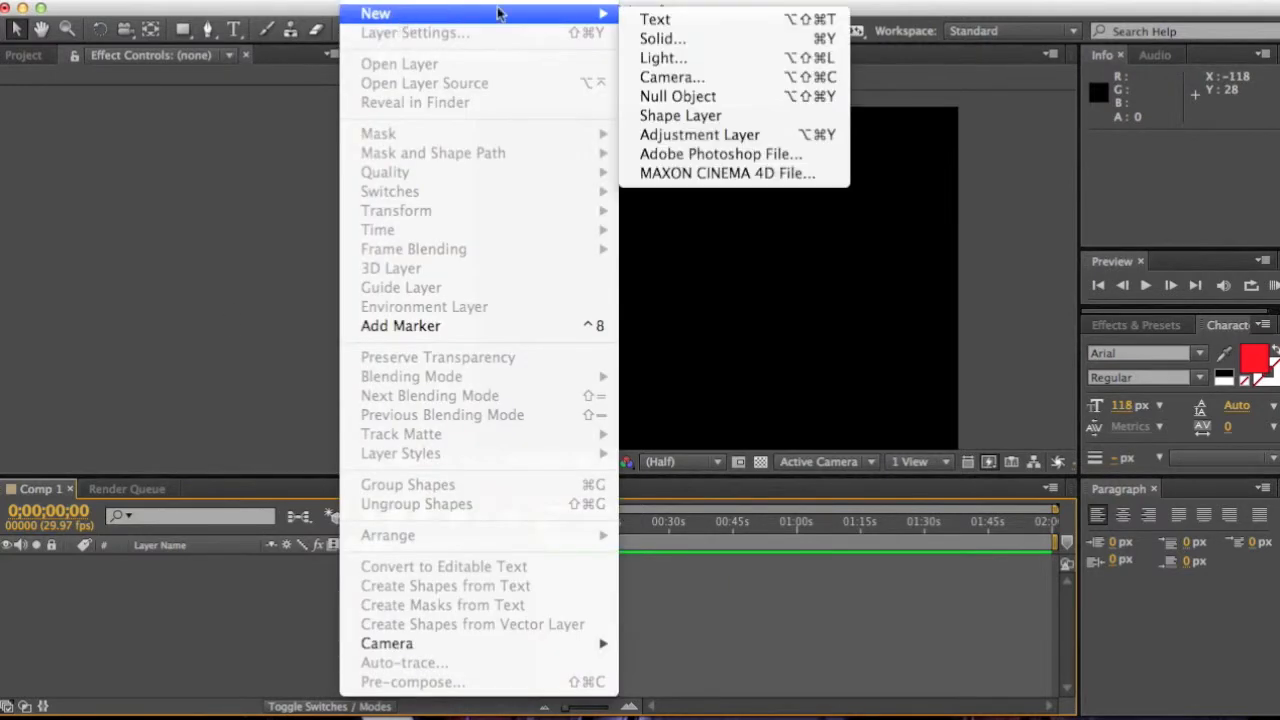
click(676, 42)
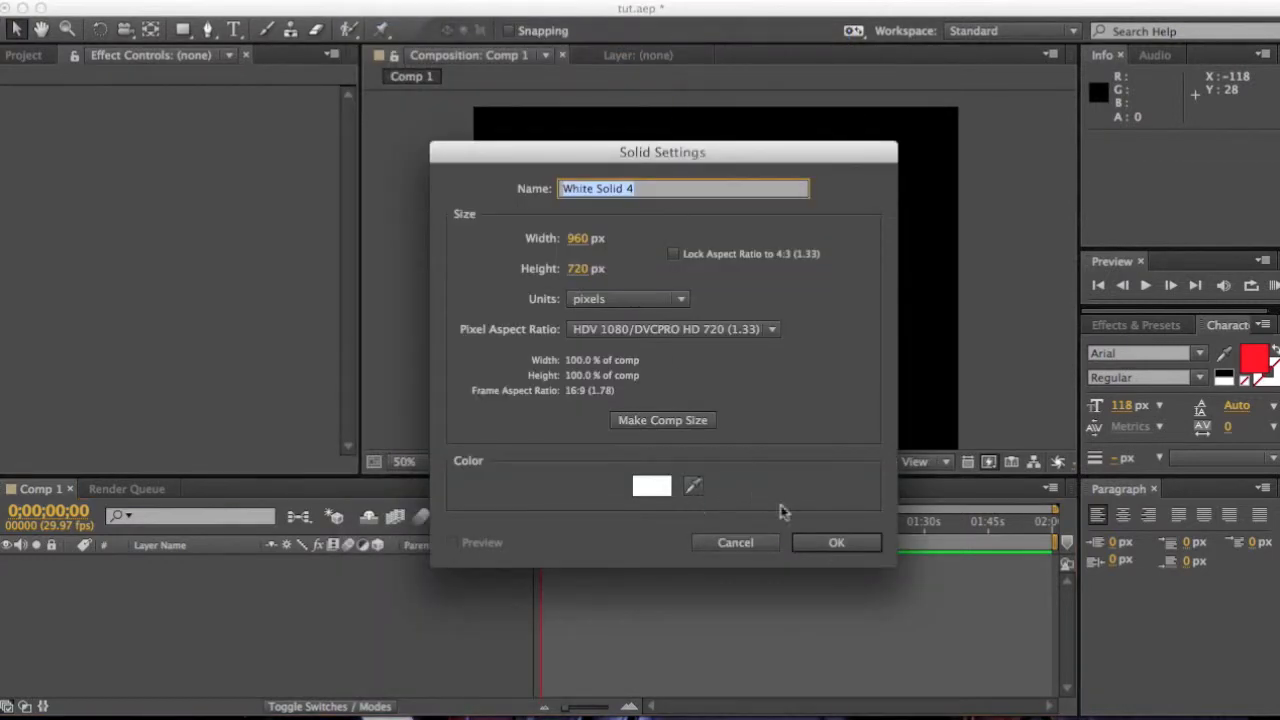
click(830, 545)
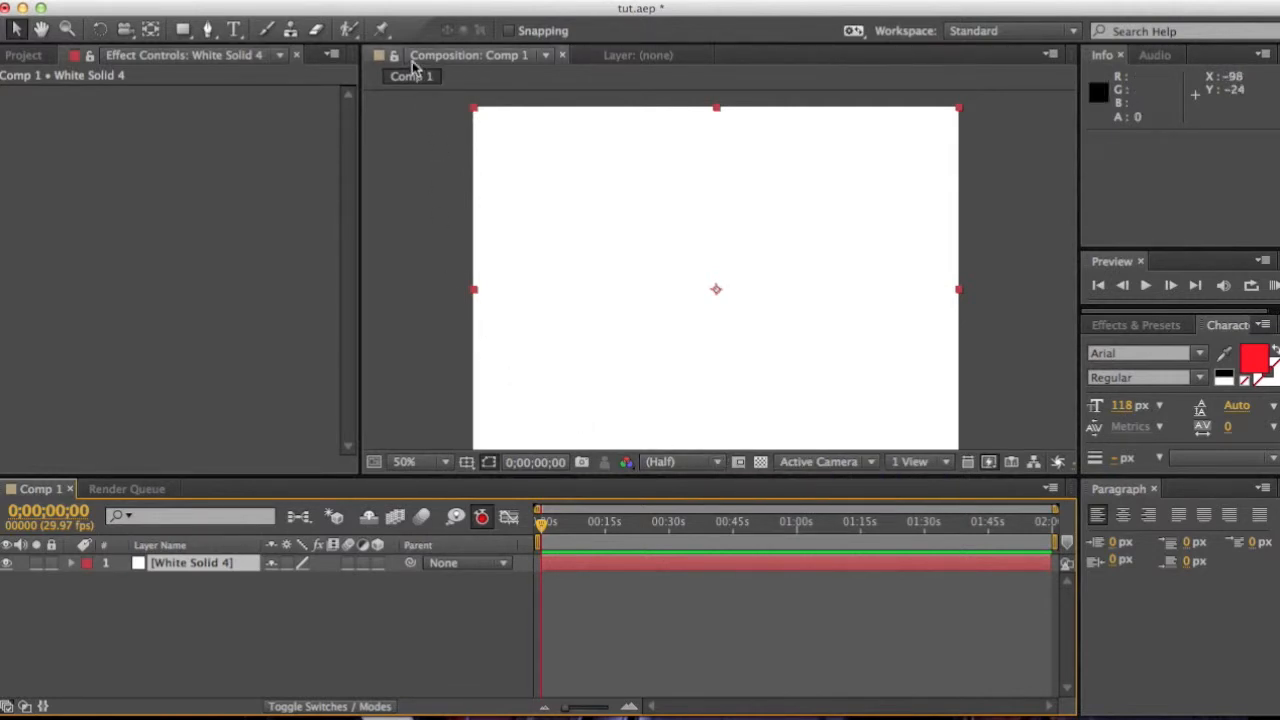
Step: Create a new text layer reading Text
click(371, 8)
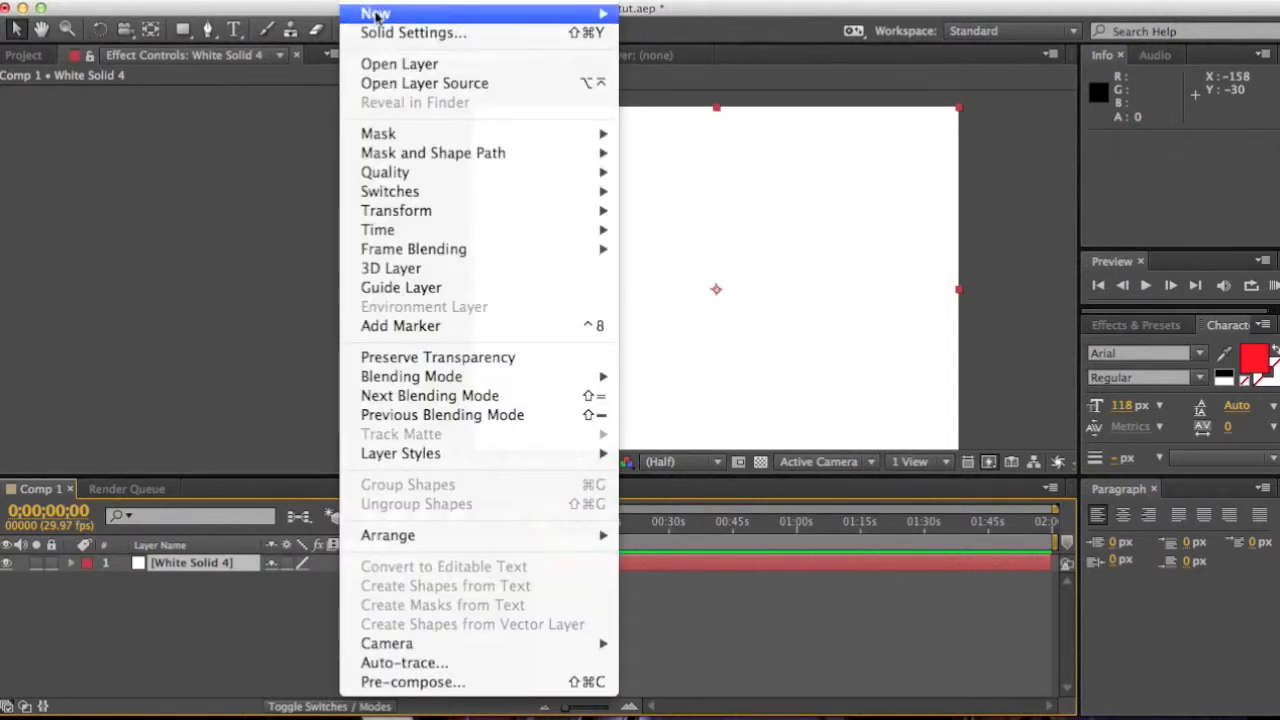
mouse_move(380, 13)
click(712, 20)
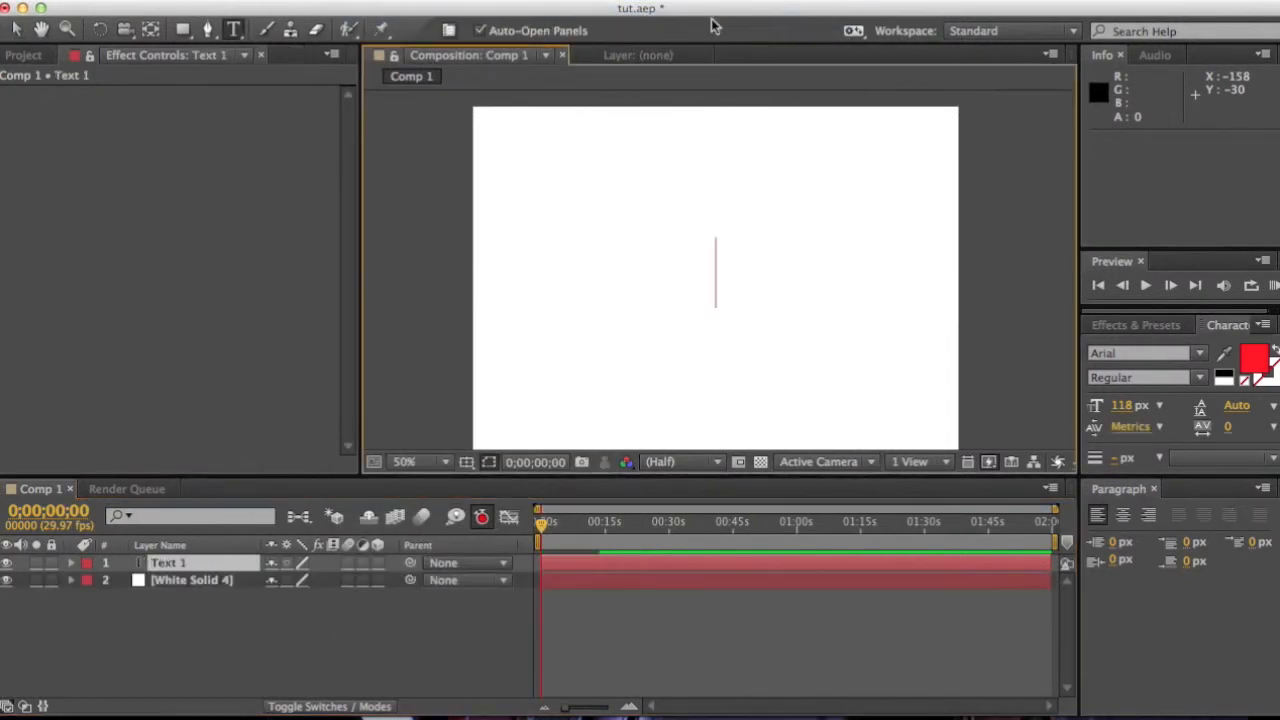
text(Text)
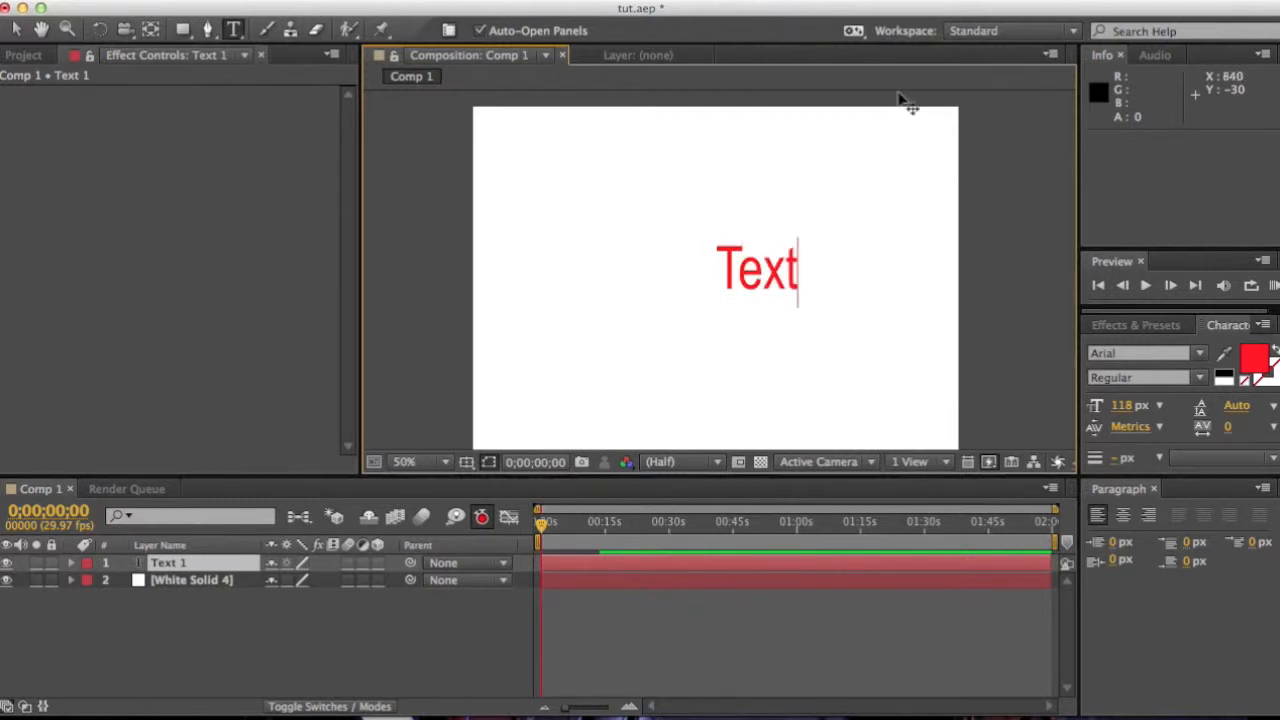
Step: Select the typed text and set its fill colour to black
drag(800, 268, 677, 257)
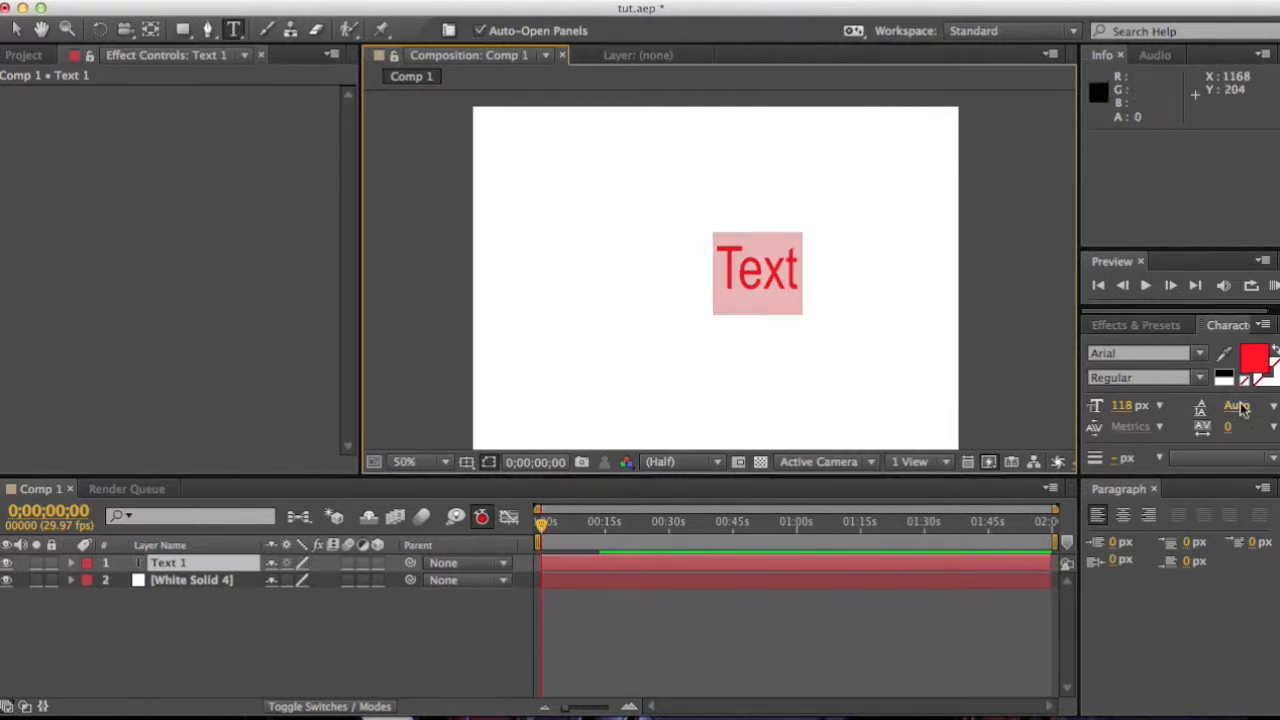
click(1224, 375)
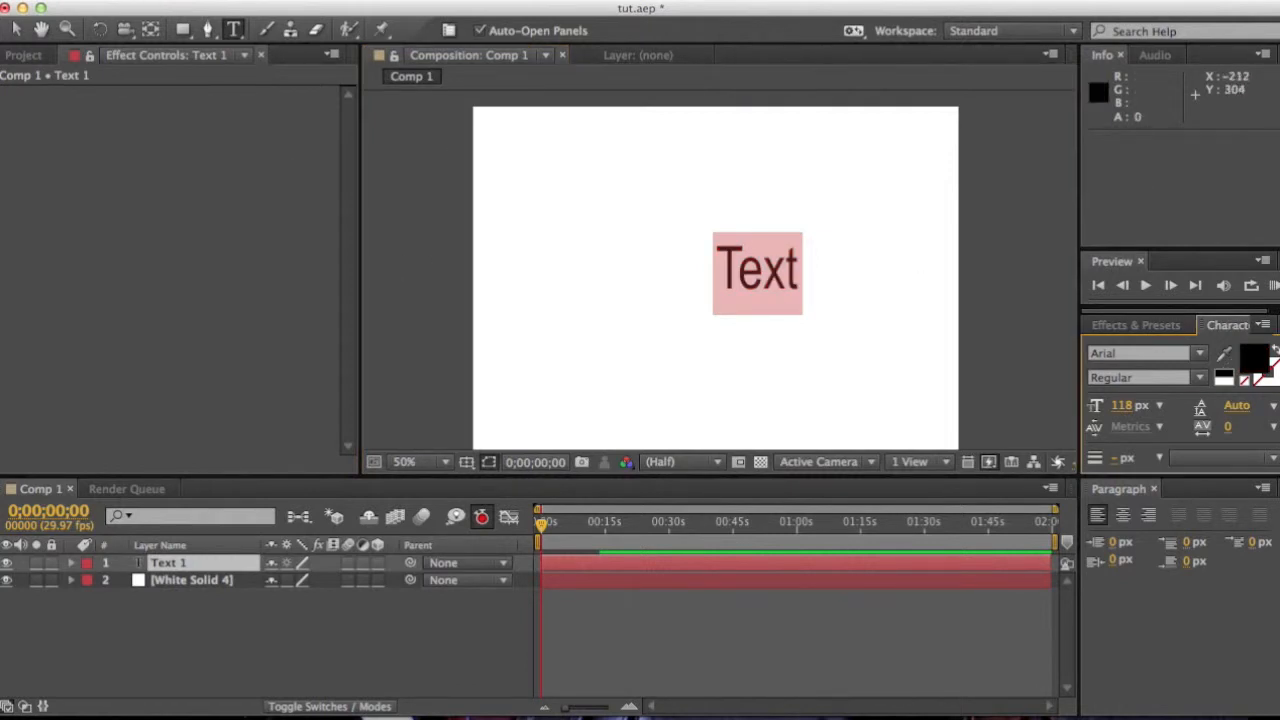
key(Left)
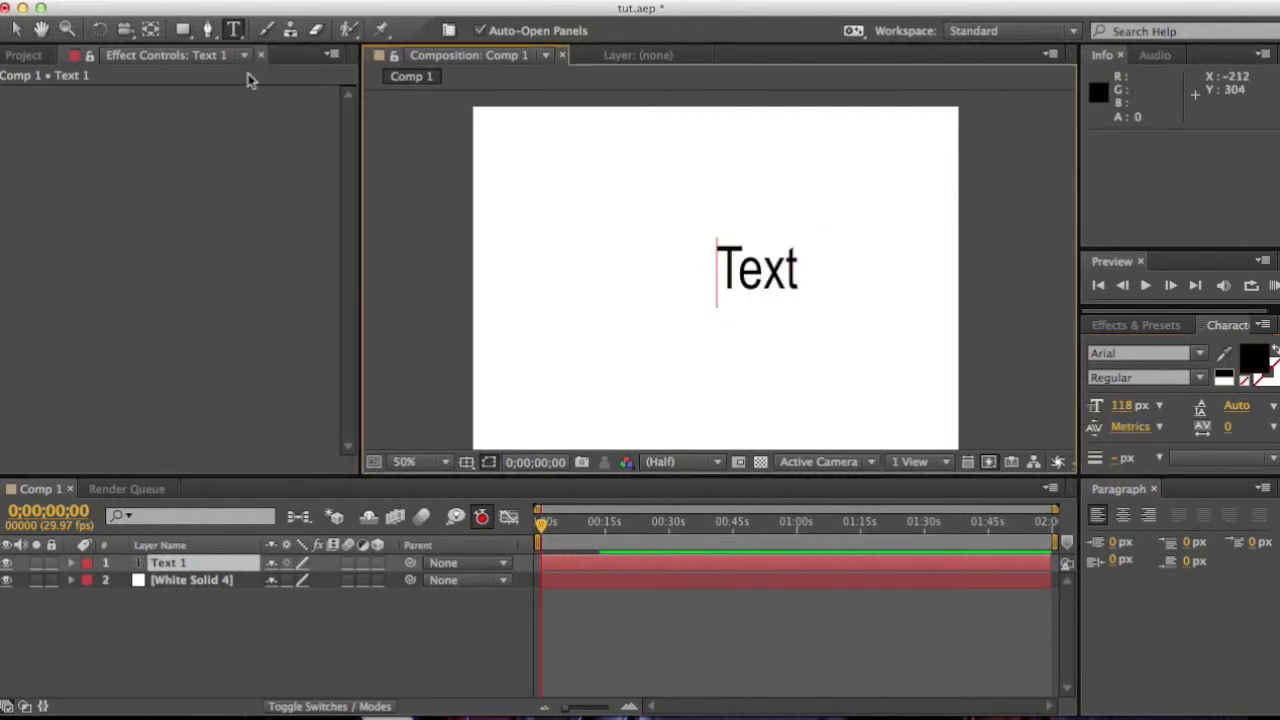
Step: Nudge the text layer left to position 396, 360 with the Selection tool
drag(716, 265, 868, 291)
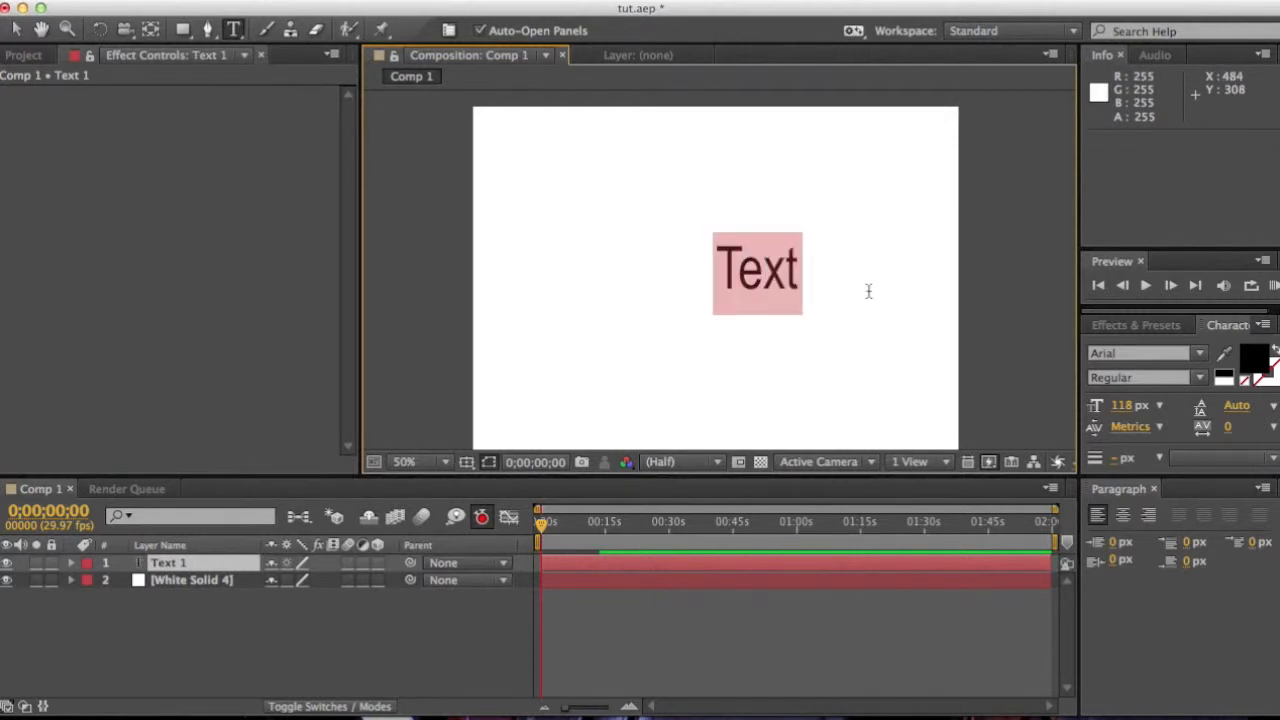
click(17, 30)
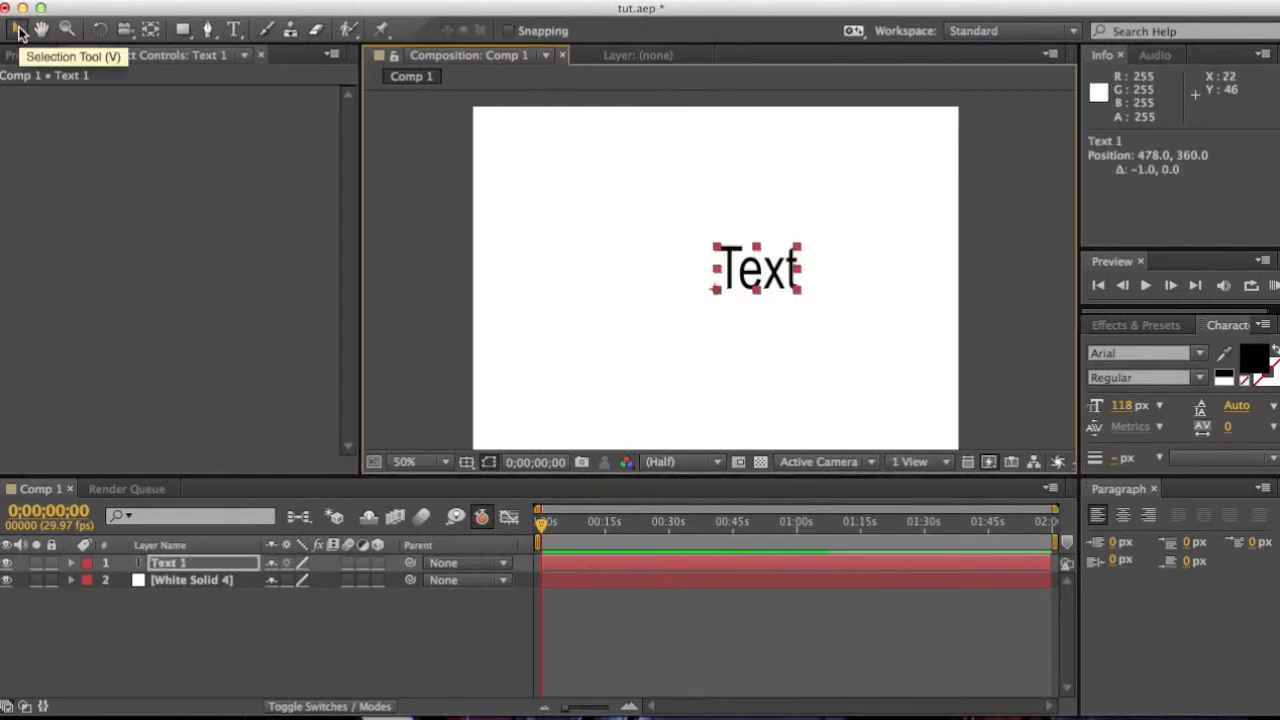
key(Left)
key(Left)
key(Left)
key(Left)
key(Left)
key(Left)
key(Left)
key(Left)
key(Left)
key(Left)
key(Left)
key(Left)
key(Left)
key(Left)
key(Left)
key(Left)
key(Left)
key(Left)
key(Left)
key(Left)
key(Left)
key(Left)
key(Left)
key(Left)
key(Left)
key(Left)
key(Left)
key(Left)
key(Left)
key(Left)
key(Left)
key(Left)
key(Left)
key(Left)
key(Left)
key(Left)
key(Left)
key(Left)
key(Left)
key(Left)
key(Left)
key(Left)
key(Left)
key(Left)
key(Left)
key(Left)
key(Left)
key(Left)
key(Left)
key(Left)
key(Left)
key(Left)
key(Left)
key(Left)
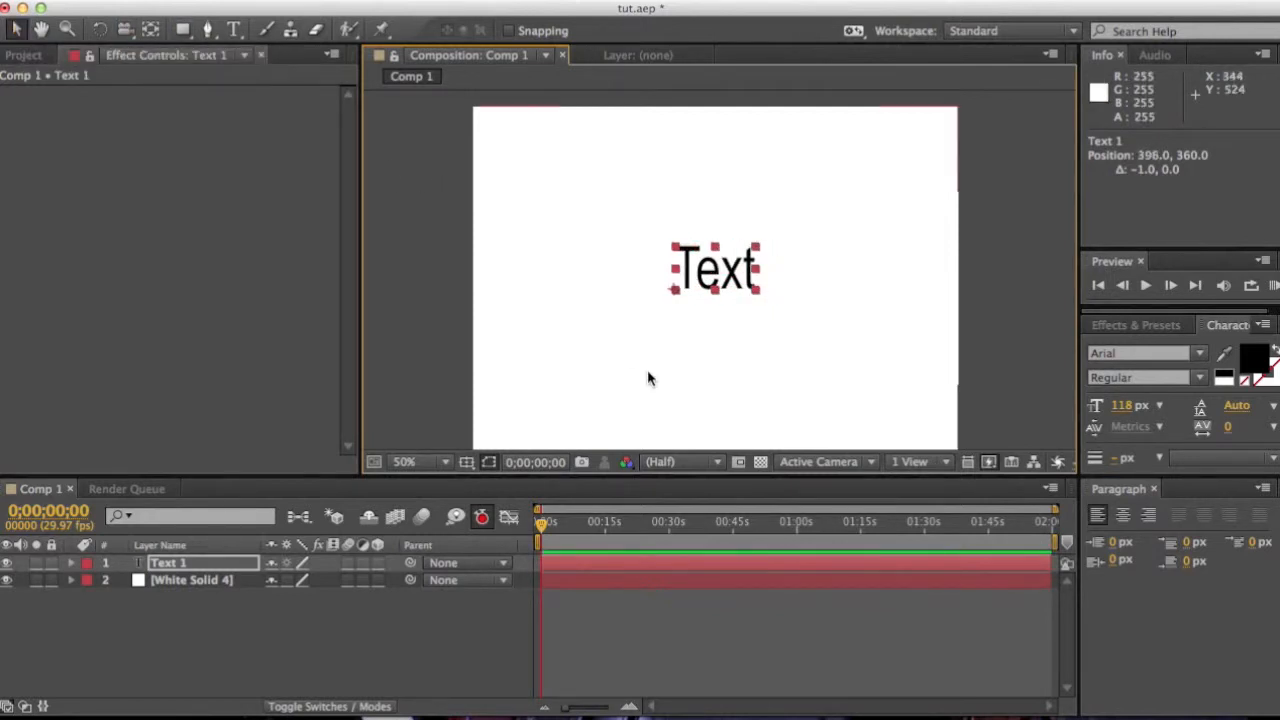
Step: Increase the kerning between the letters T and e of the text
click(233, 29)
click(703, 262)
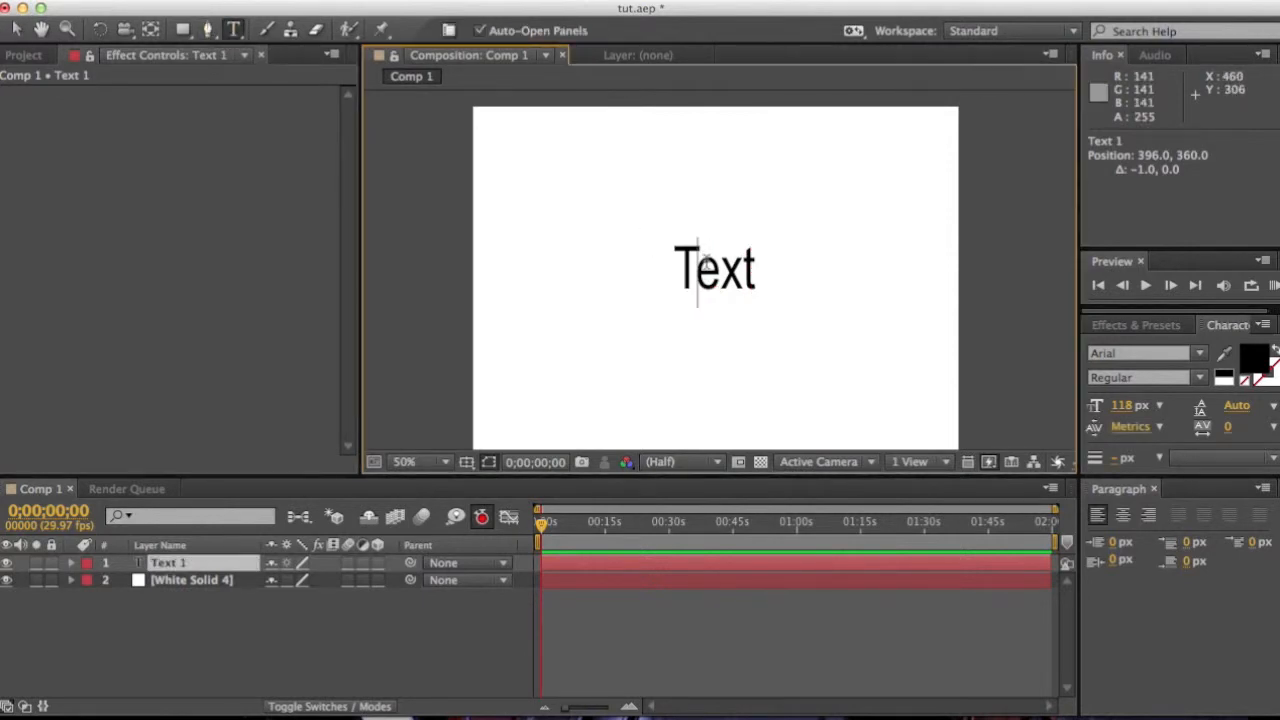
click(440, 463)
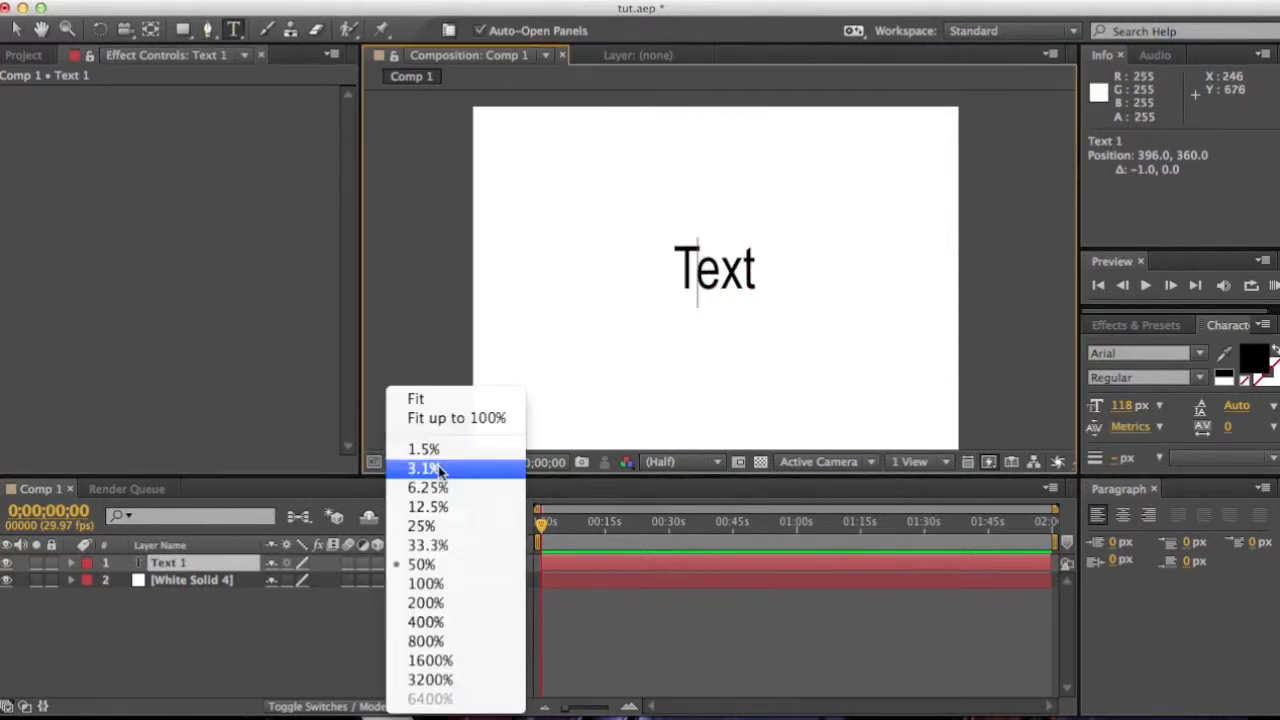
click(426, 583)
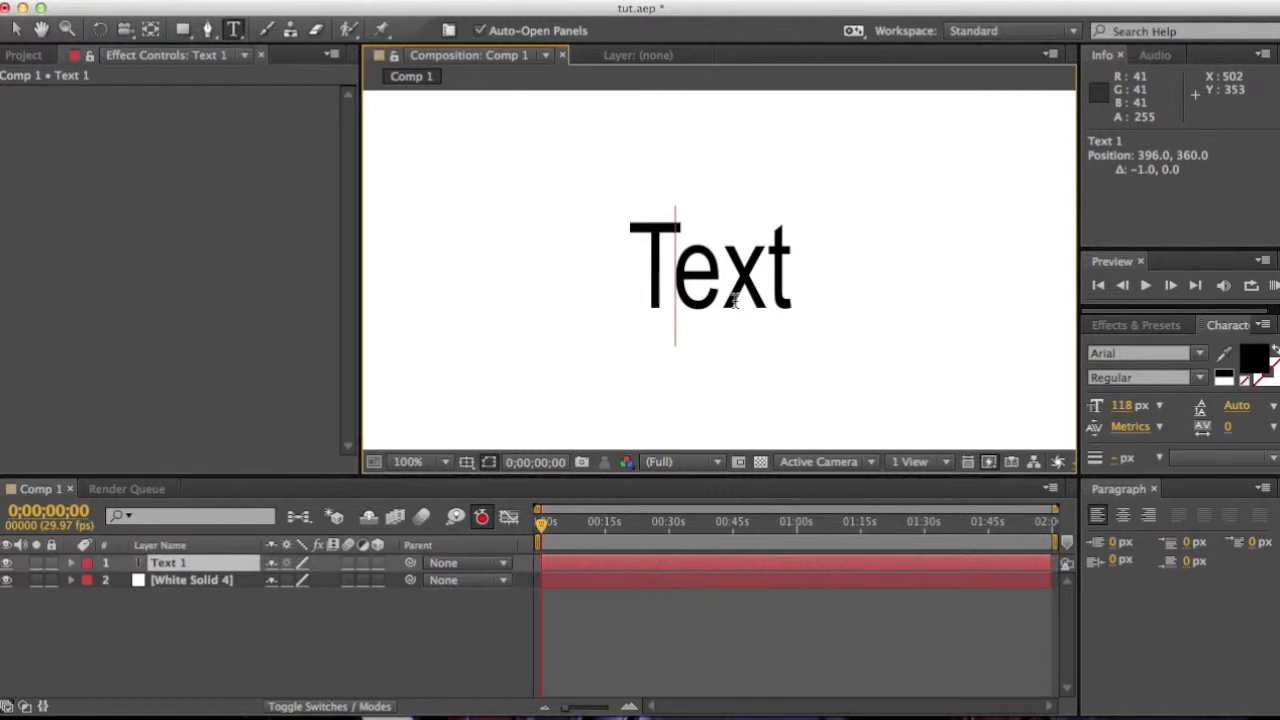
key(alt+Right)
key(alt+Right)
key(alt+Right)
key(alt+Right)
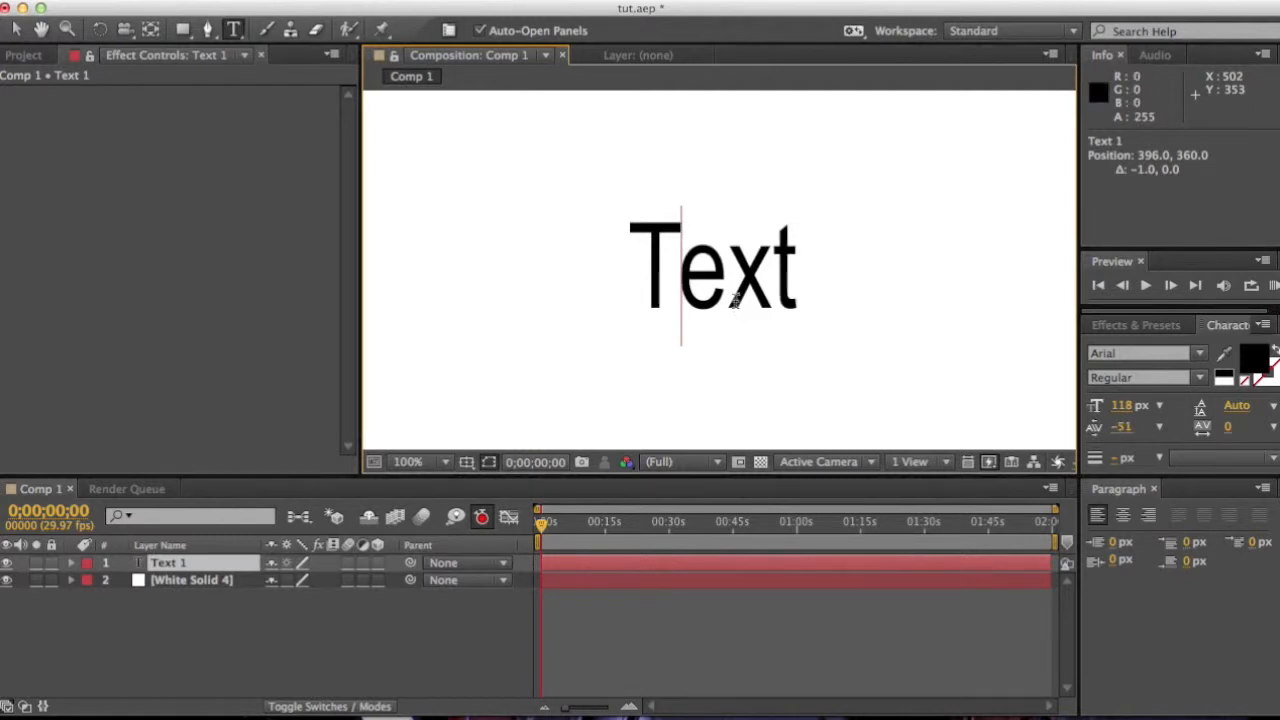
Step: Set the kerning between the letters e and x to 60
key(Right)
key(alt+Right)
key(alt+Right)
key(alt+Right)
key(alt+Right)
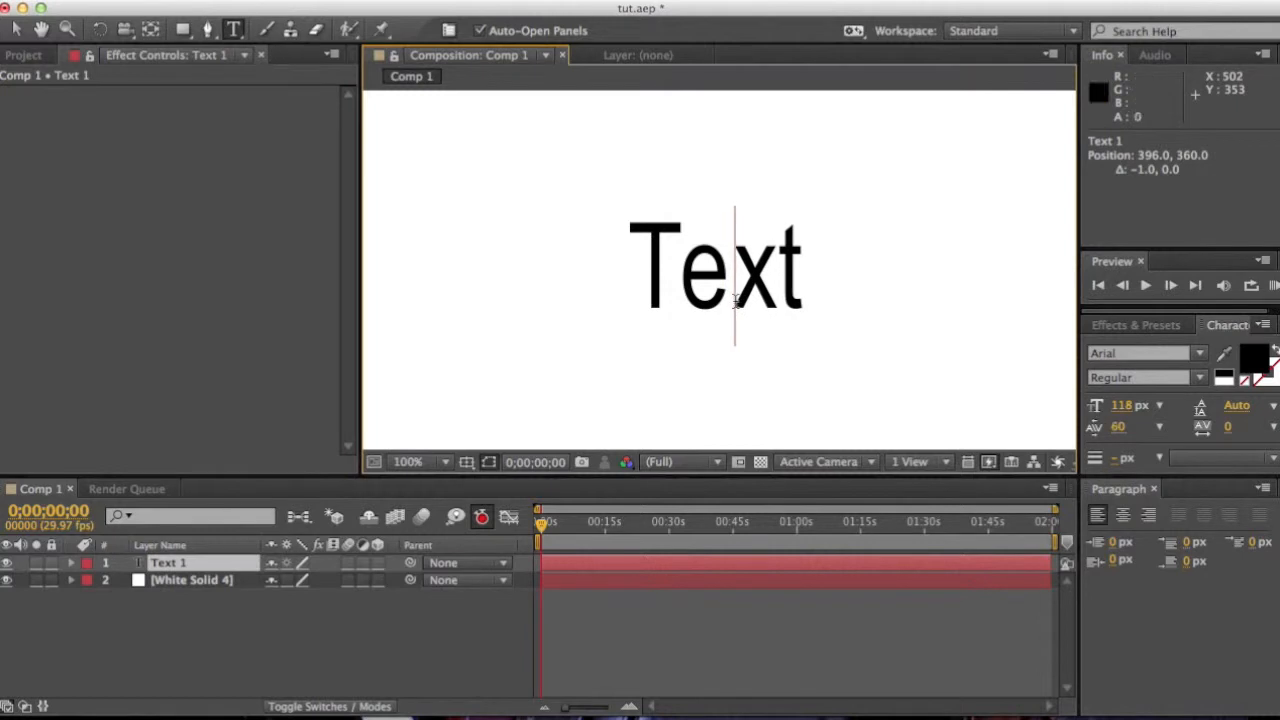
Step: Increase the kerning between the letters x and t
key(Right)
key(alt+Right)
key(alt+Right)
key(alt+Right)
key(alt+Right)
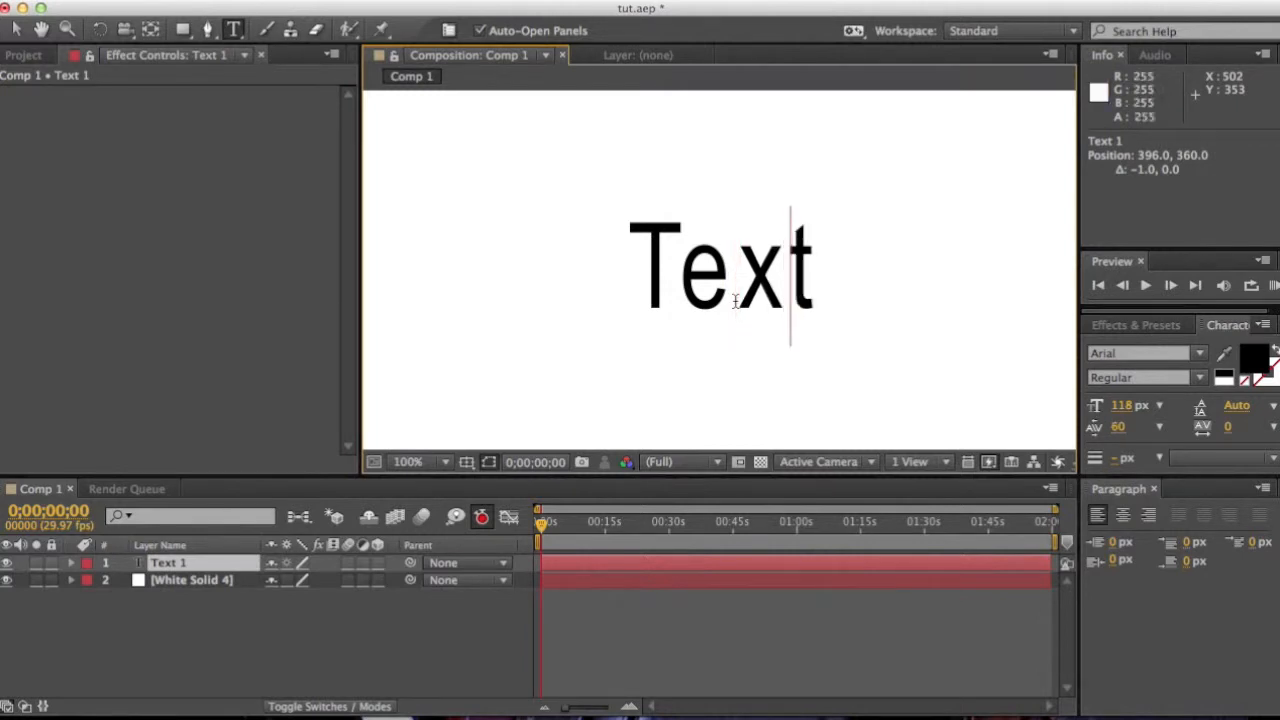
Step: Step through the letter pairs and fine-tune their kerning
key(Left)
key(Left)
key(Right)
key(Left)
key(Right)
key(Right)
key(Right)
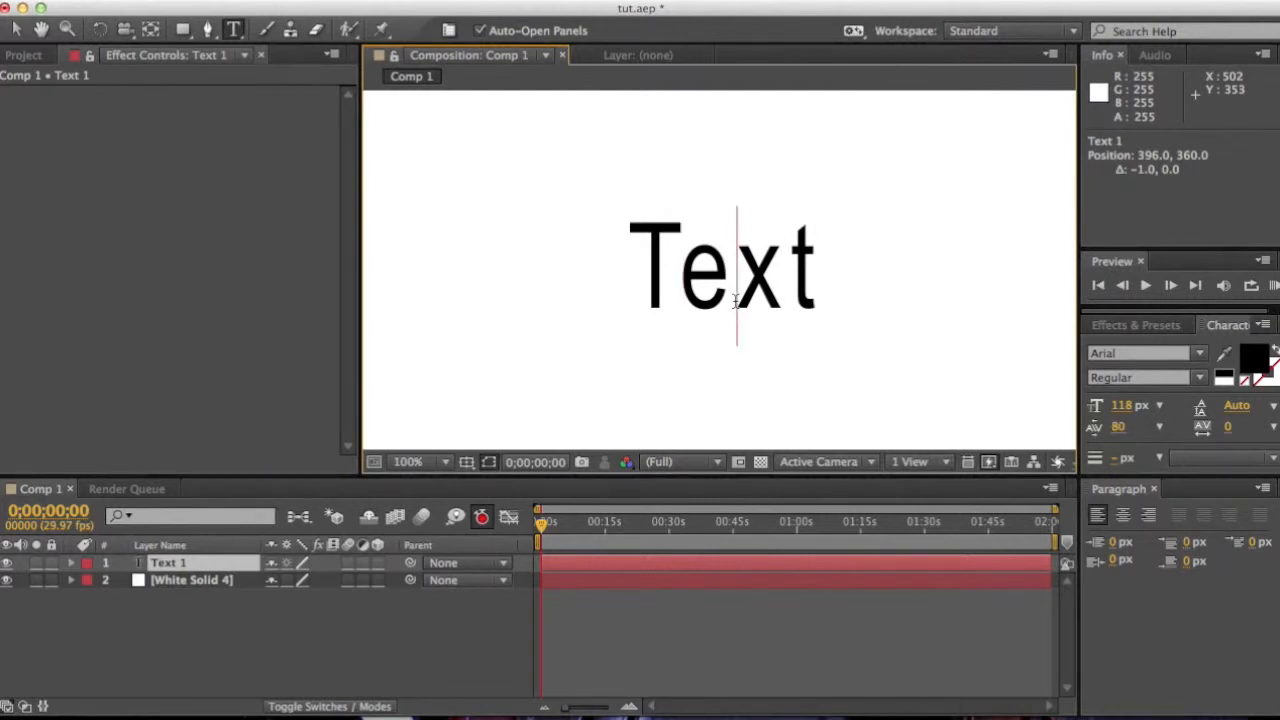
key(Left)
key(Left)
key(Left)
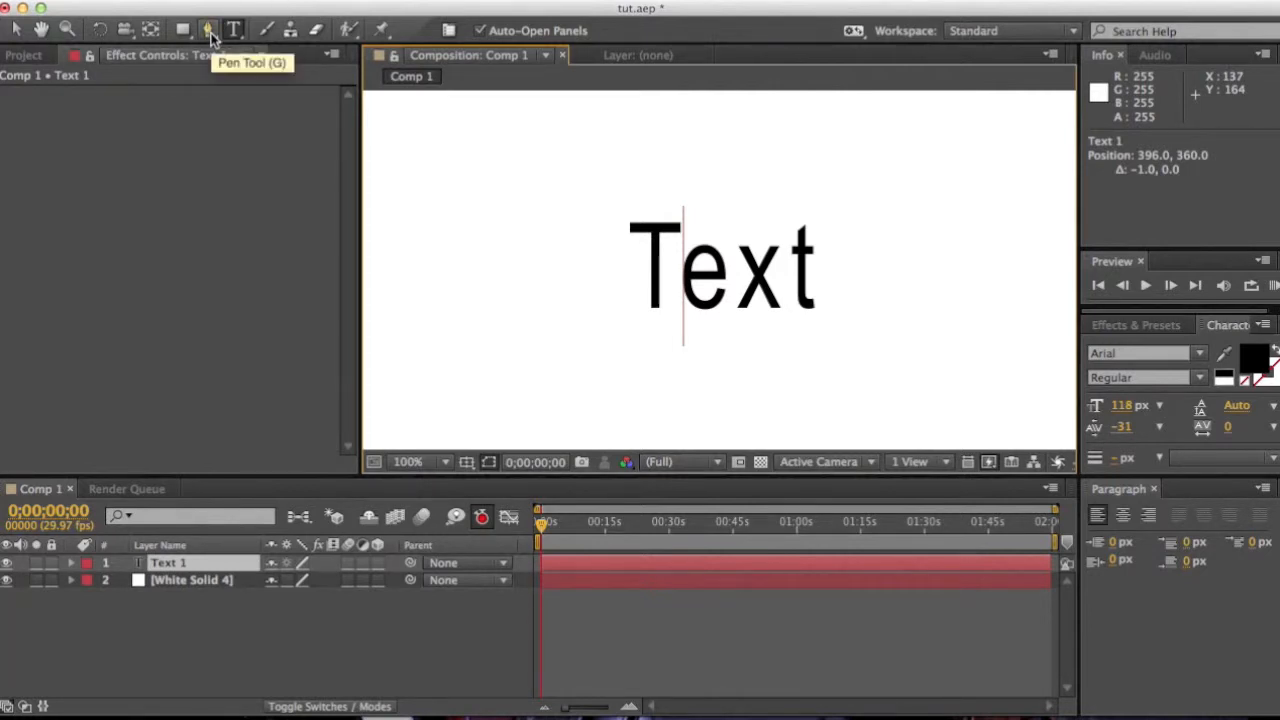
Step: Start a mask path with the Pen tool tracing the letter T and down toward the e
click(208, 30)
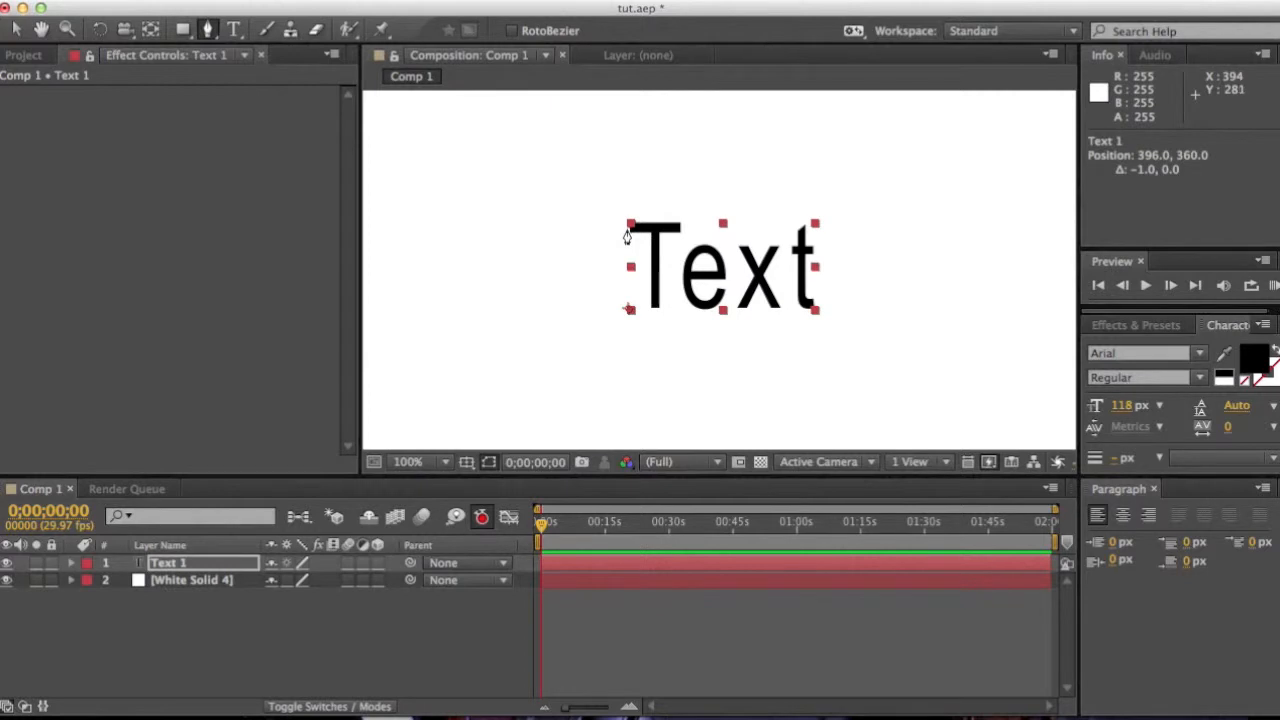
click(624, 229)
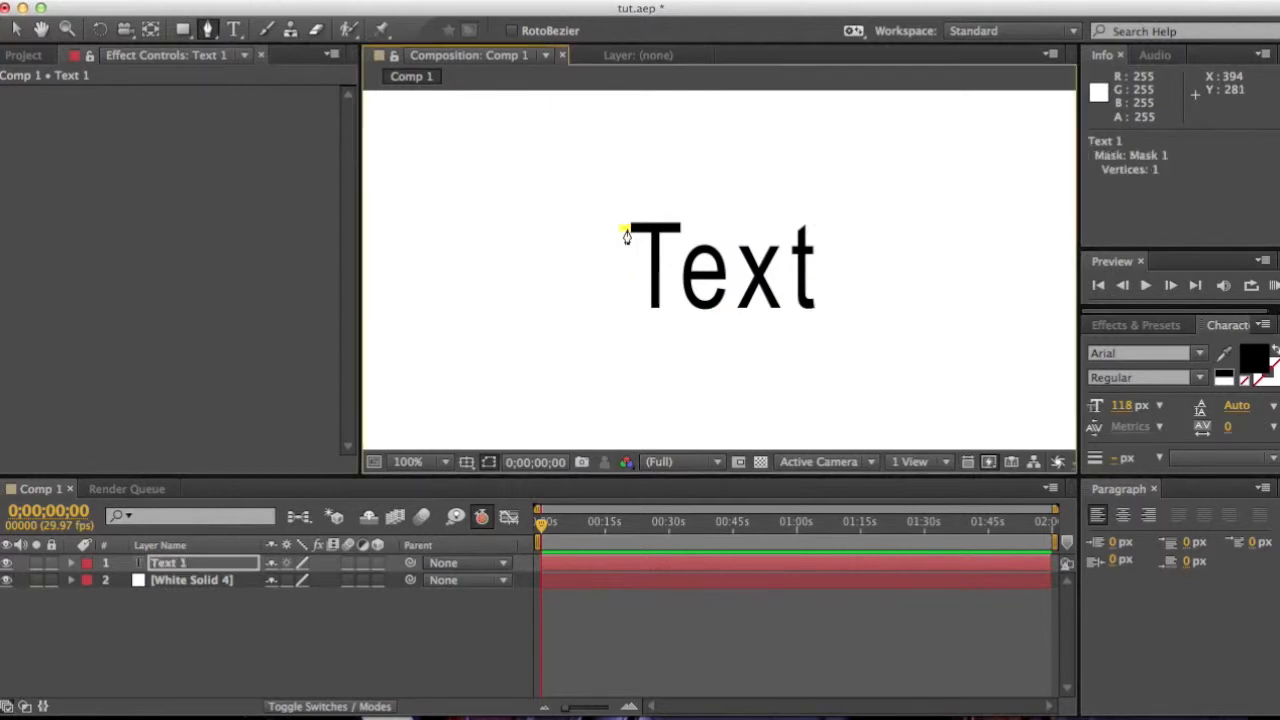
click(685, 231)
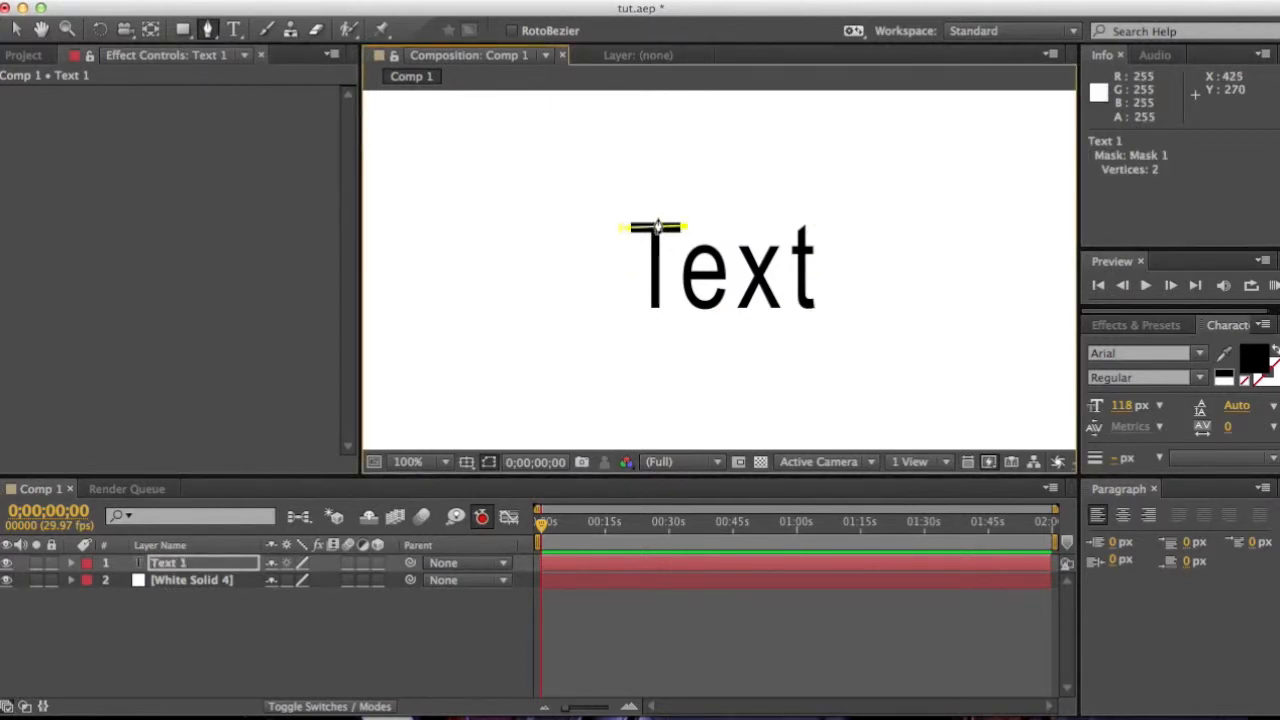
click(655, 226)
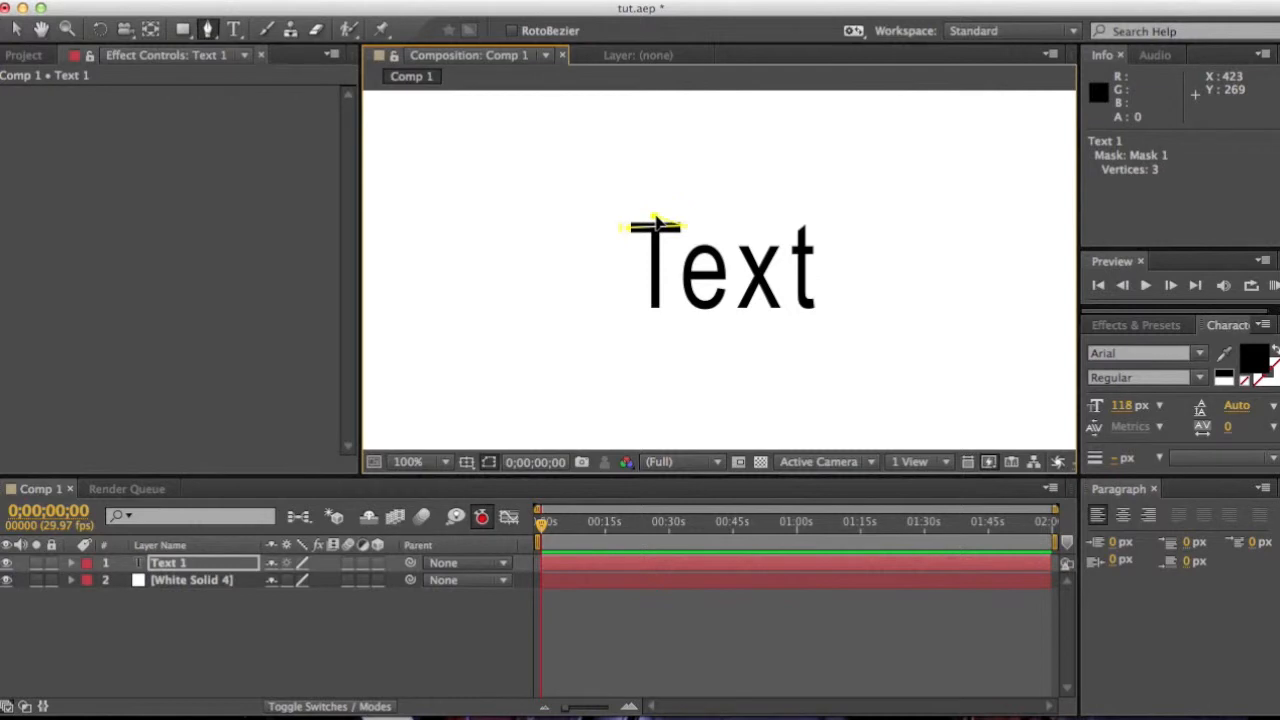
click(654, 318)
click(702, 325)
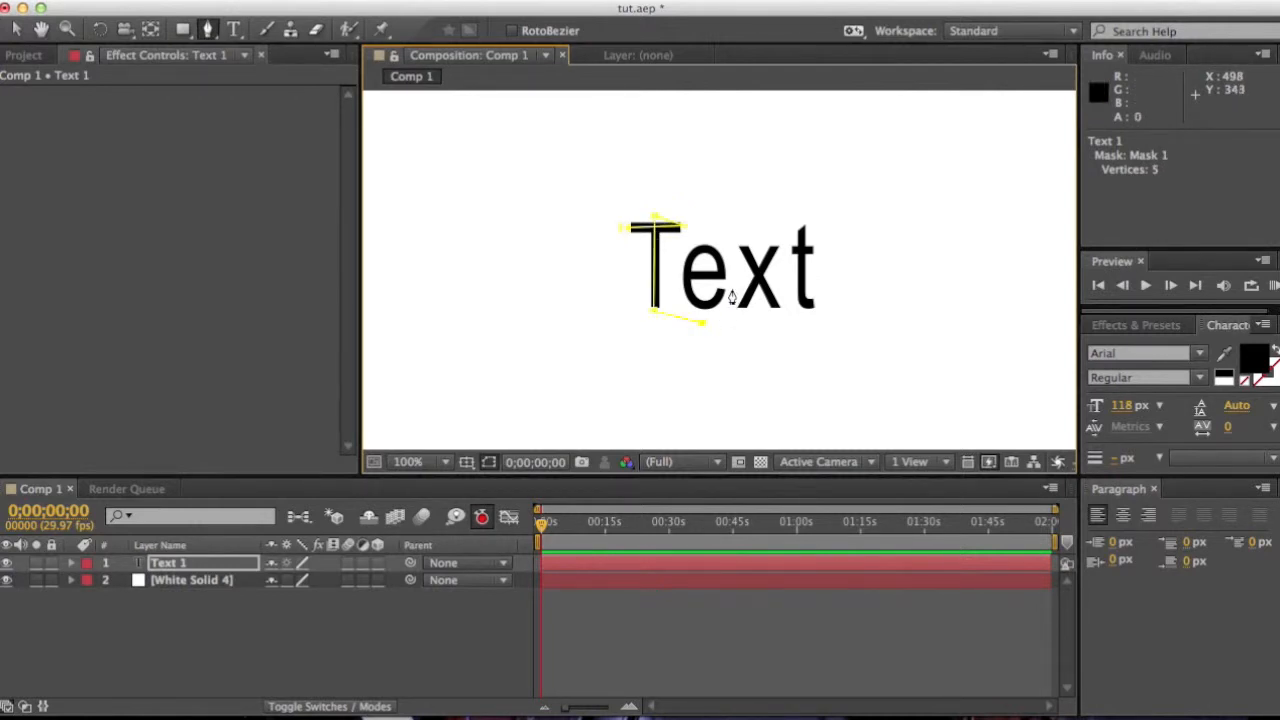
click(734, 288)
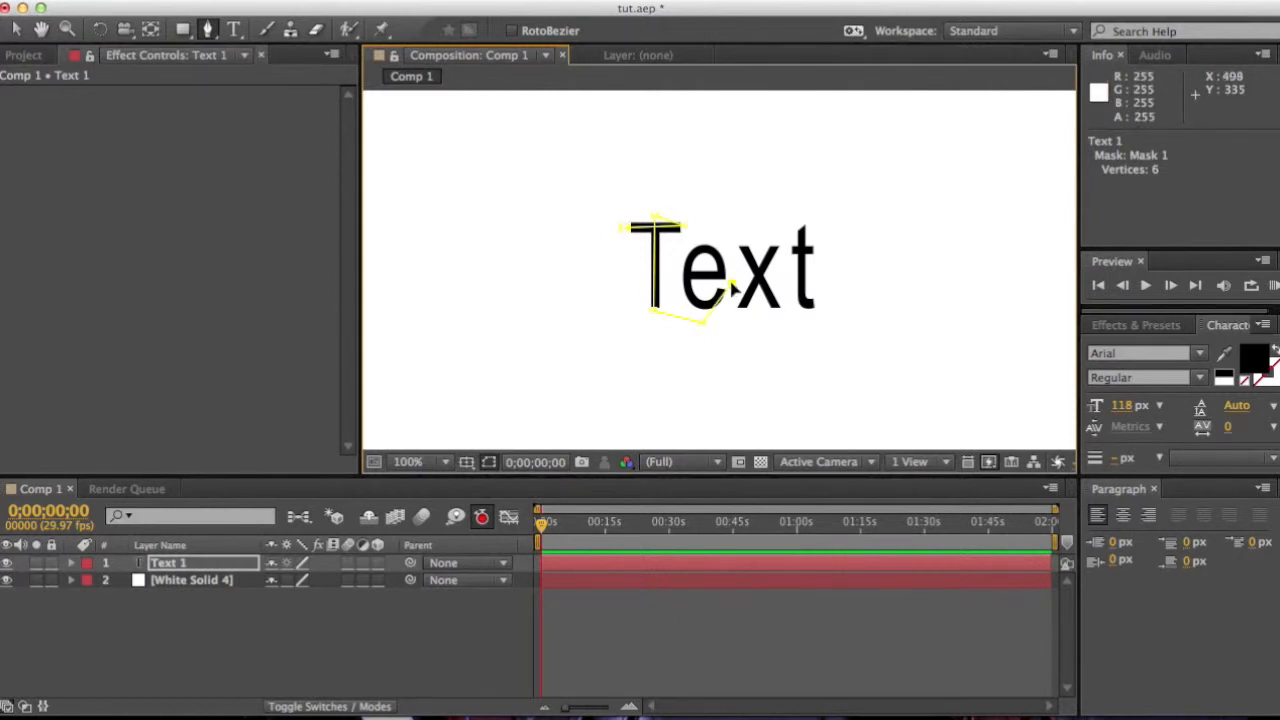
Step: Undo the last mask point and continue the Pen tool mask path around the curve of the letter e
key(ctrl+z)
click(735, 296)
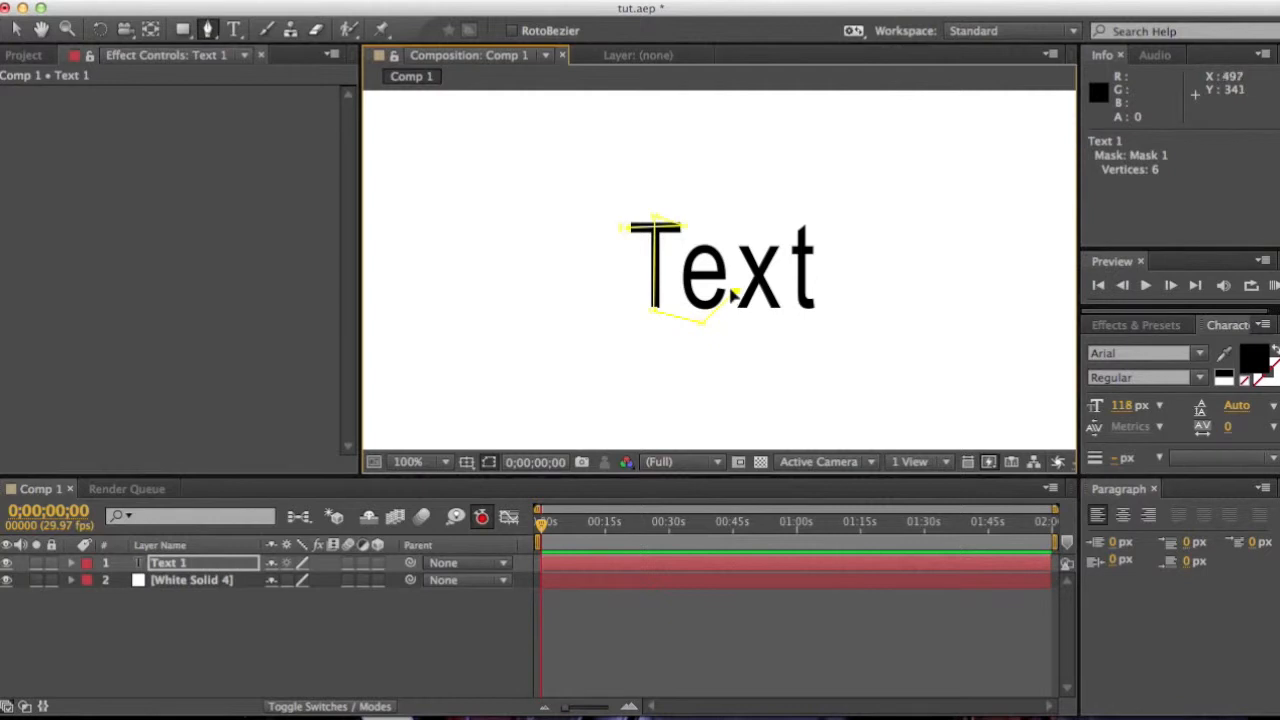
click(720, 300)
click(707, 305)
click(688, 261)
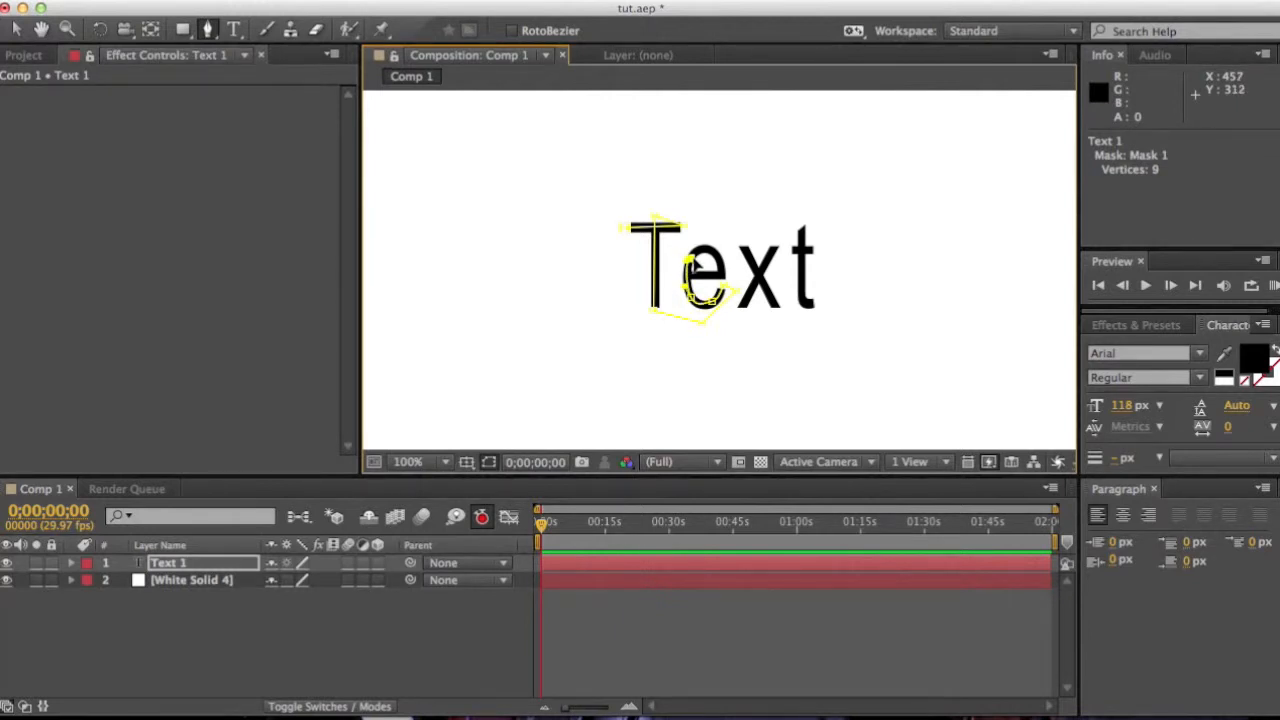
click(722, 276)
Step: Zoom the composition to 200% and extend the mask path through the e's crossbar and down below the letter
click(422, 463)
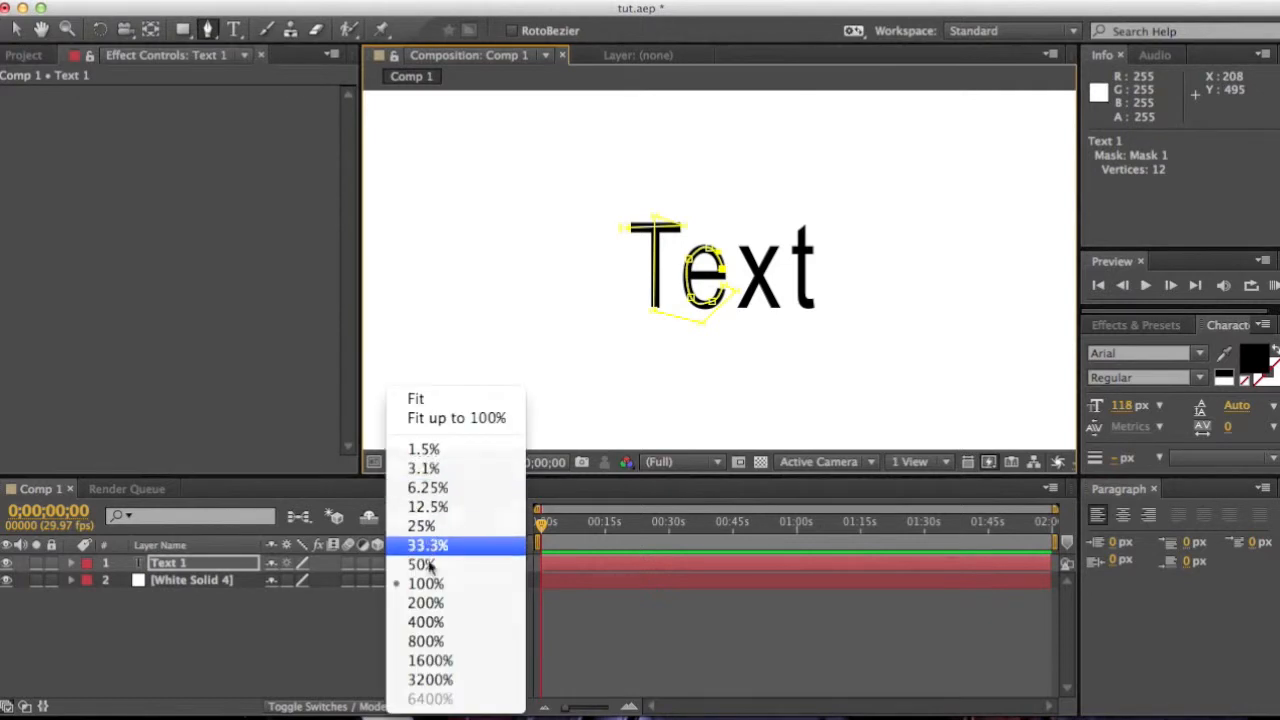
click(425, 602)
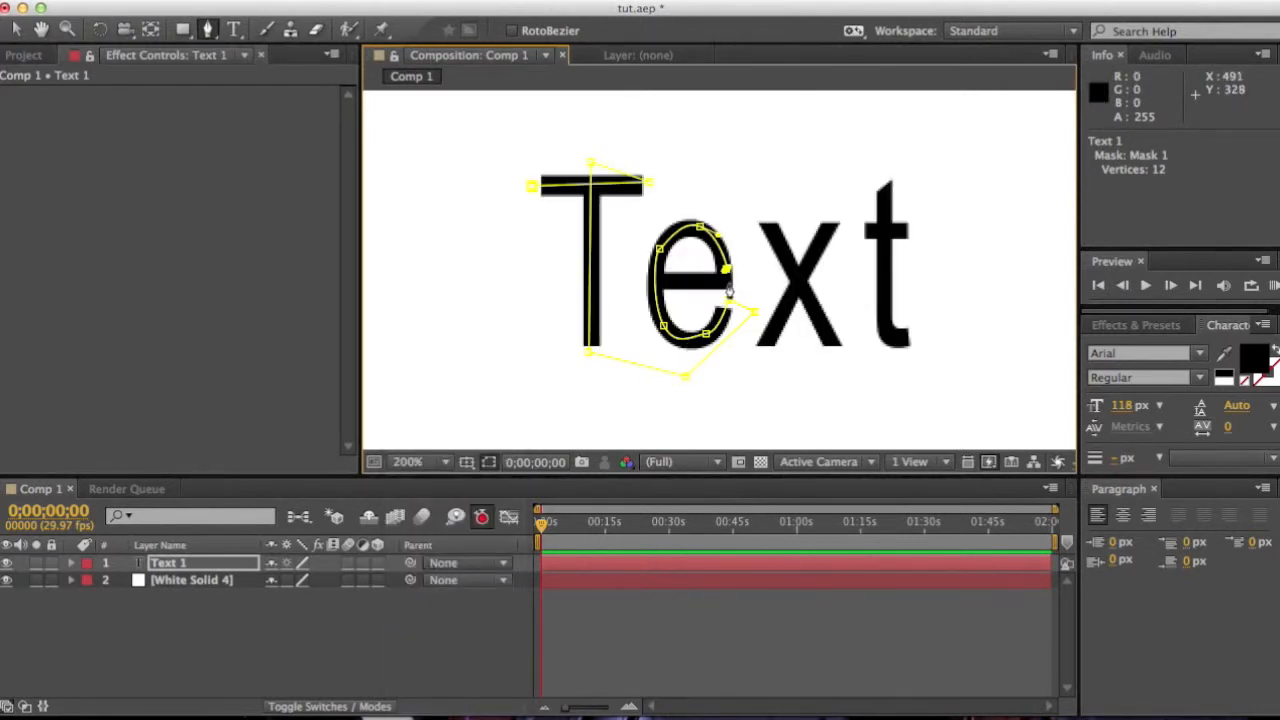
click(725, 289)
click(637, 285)
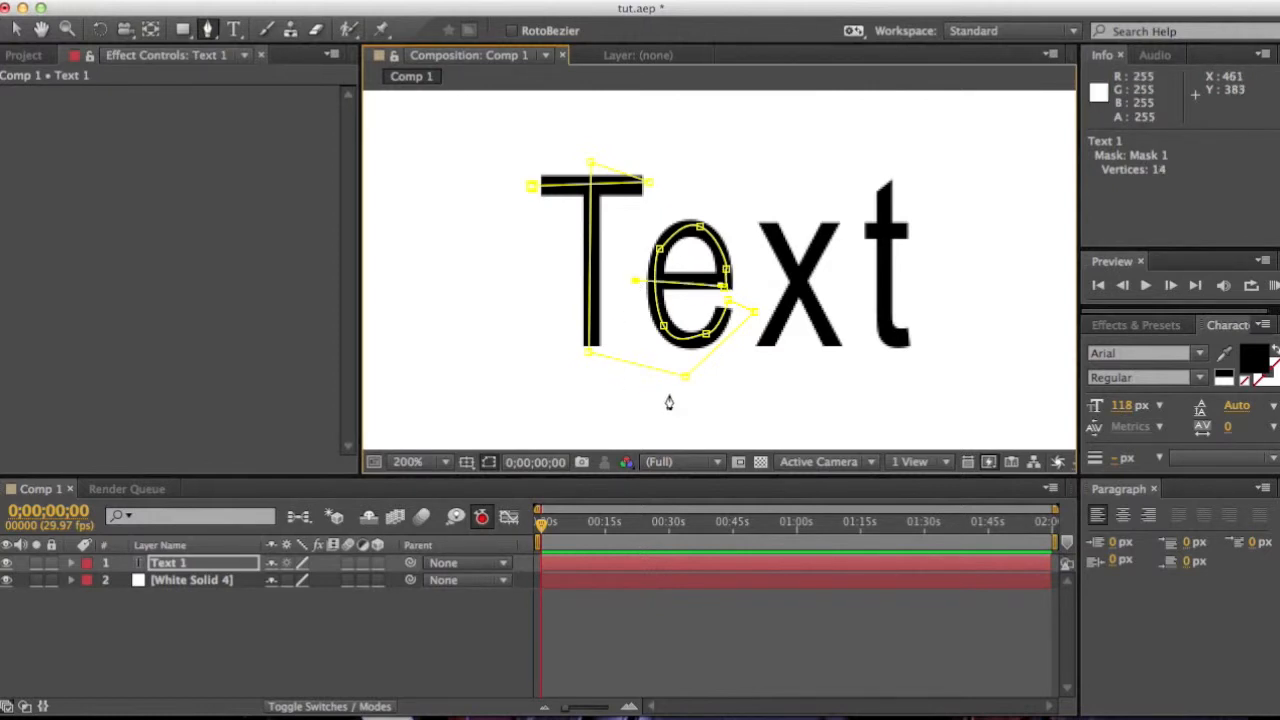
click(699, 386)
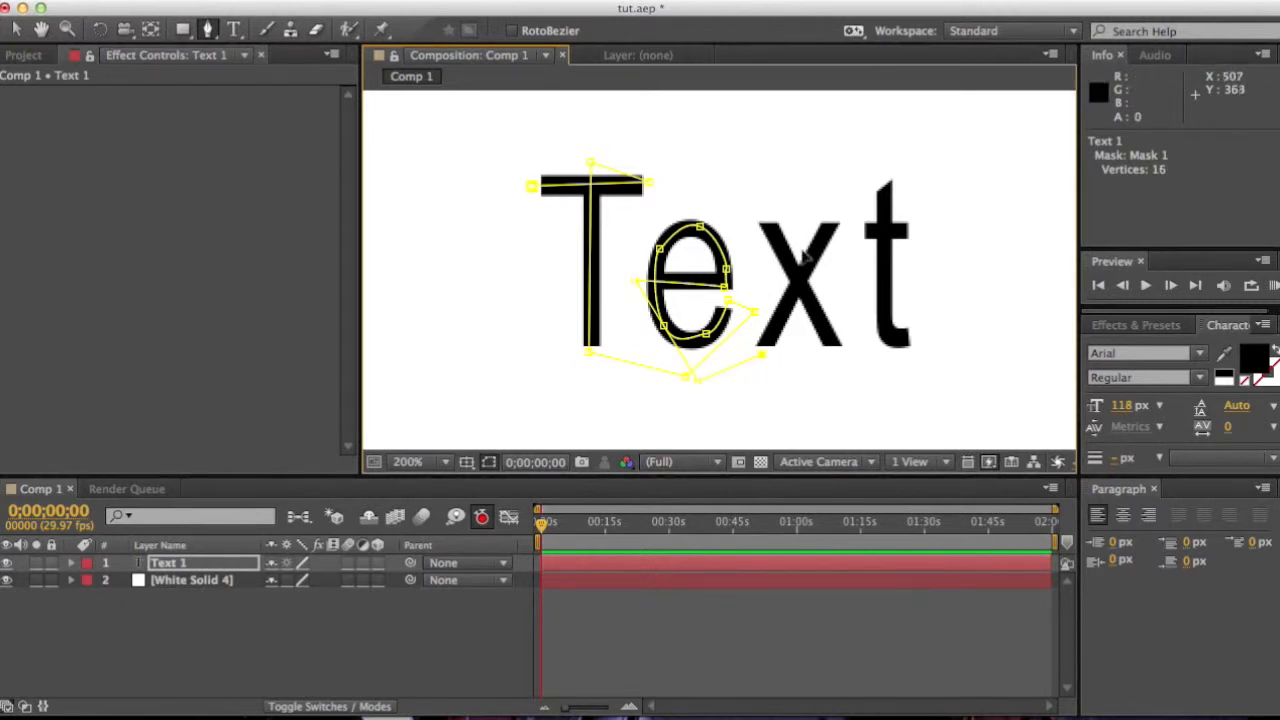
Step: Add mask points tracing both strokes of the letter x and along the baseline toward the t
click(835, 212)
click(786, 220)
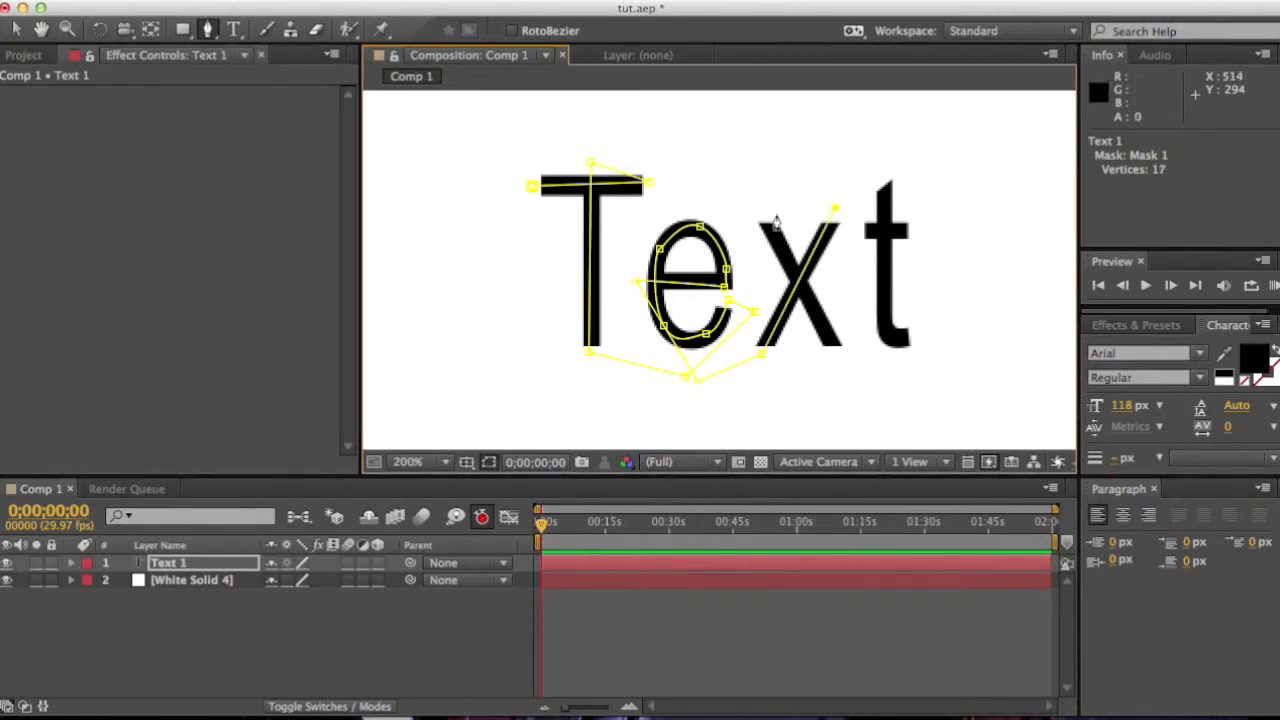
click(765, 214)
click(834, 352)
click(900, 372)
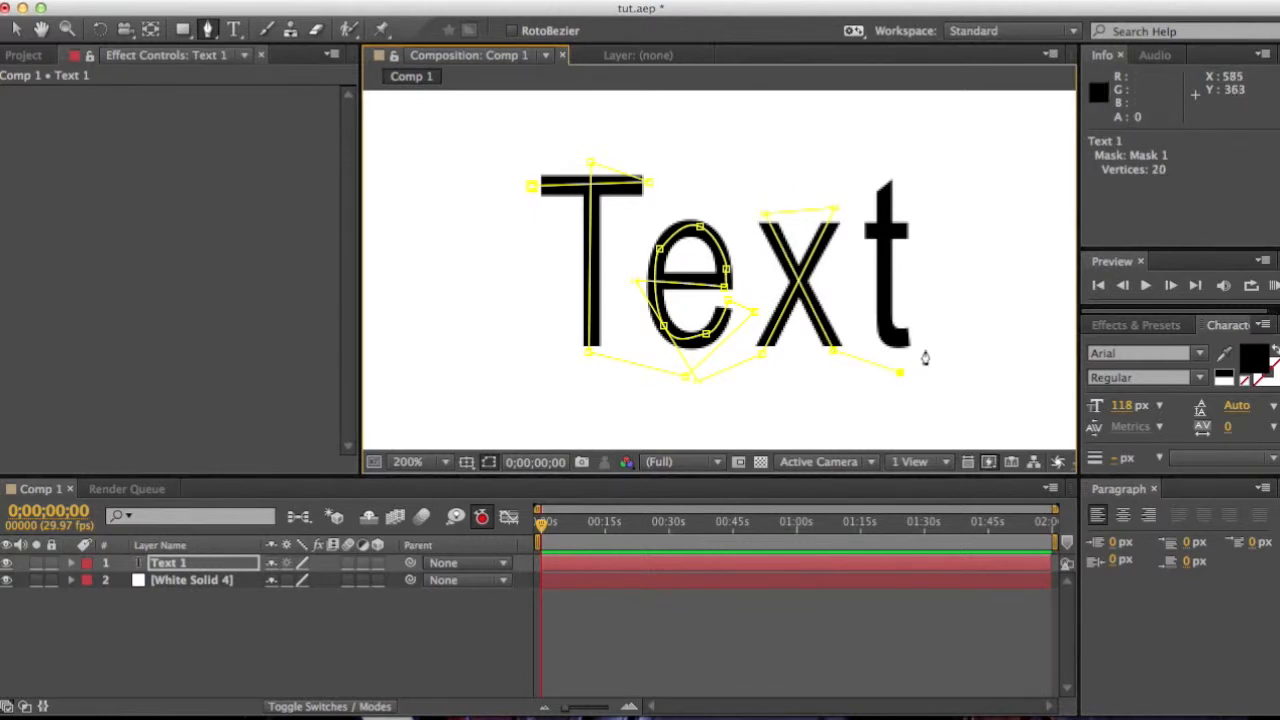
Step: Finish the mask path by tracing the stem and crossbar of the letter t
drag(922, 335, 932, 339)
click(901, 336)
click(885, 173)
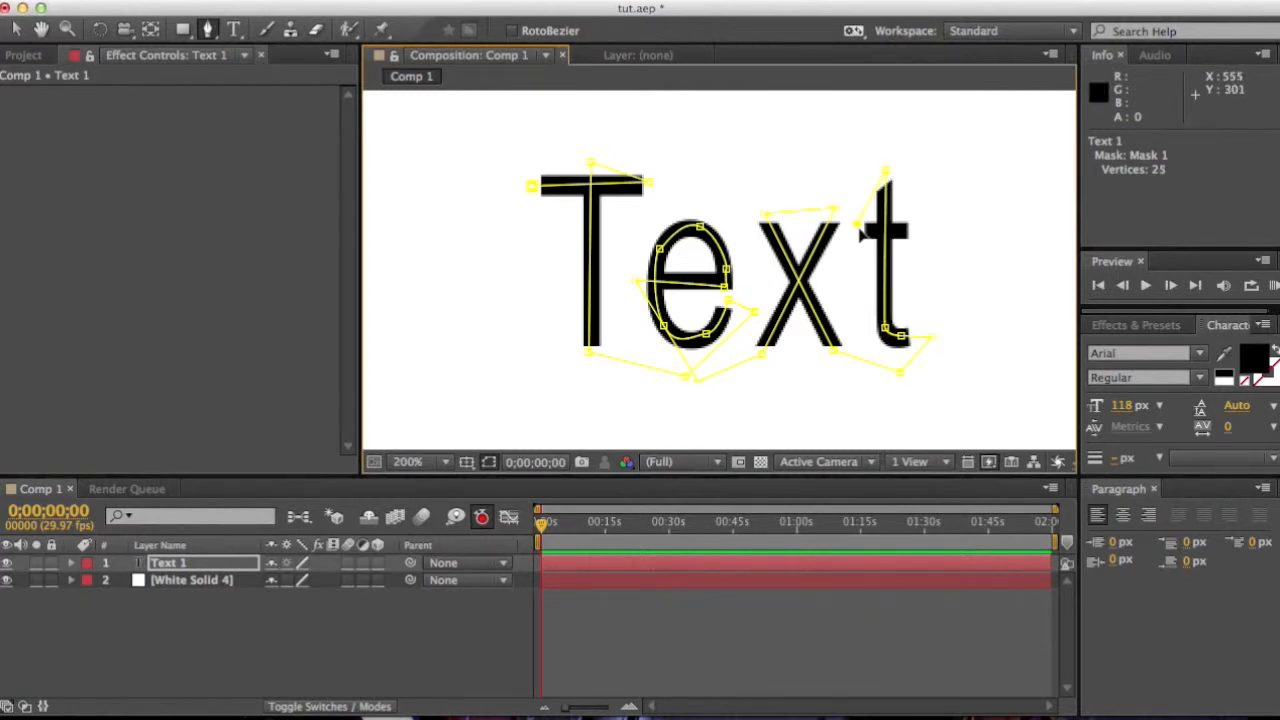
click(919, 229)
Step: Adjust mask vertices on the T, e and x with the Selection tool so the path follows the letters
click(17, 28)
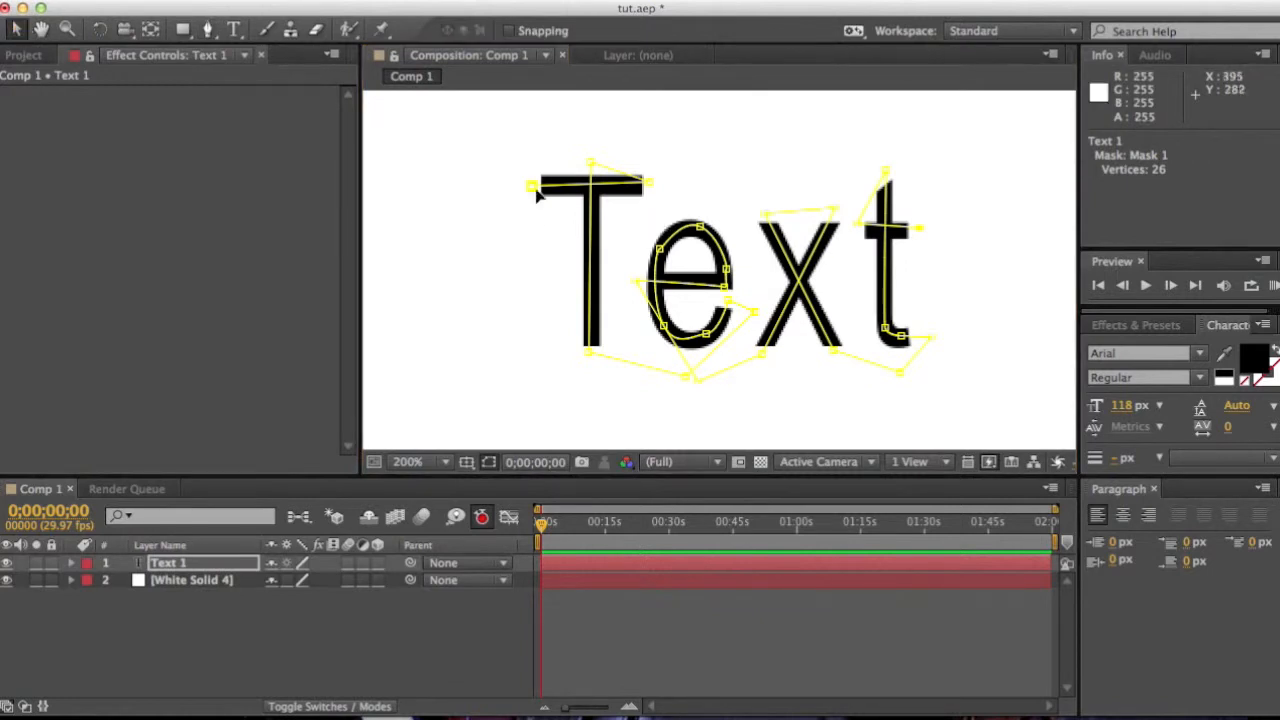
click(650, 187)
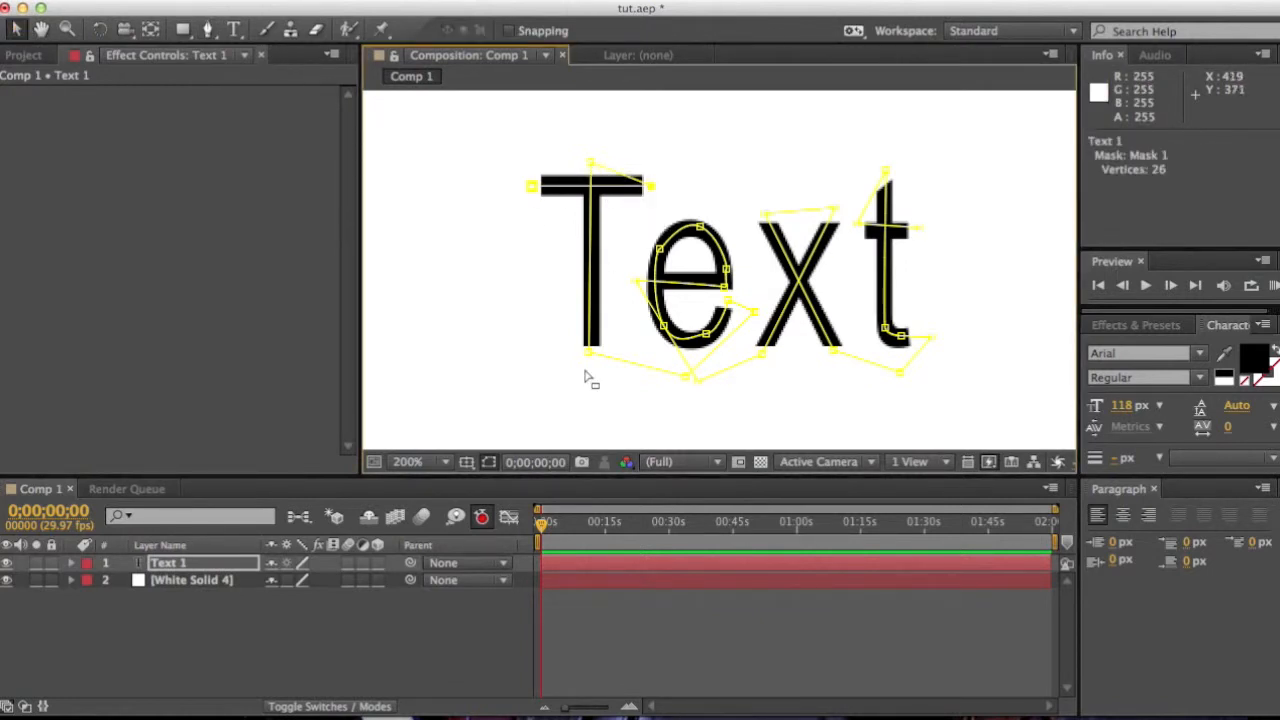
drag(590, 357, 591, 356)
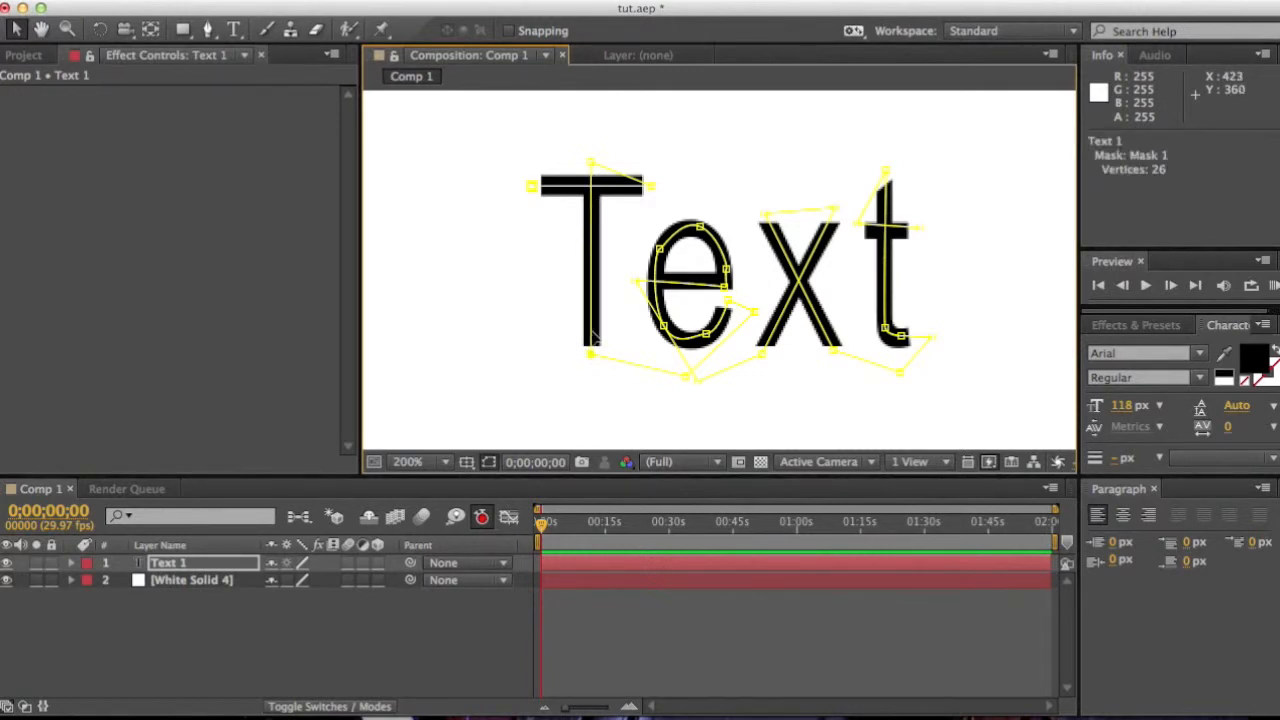
click(592, 166)
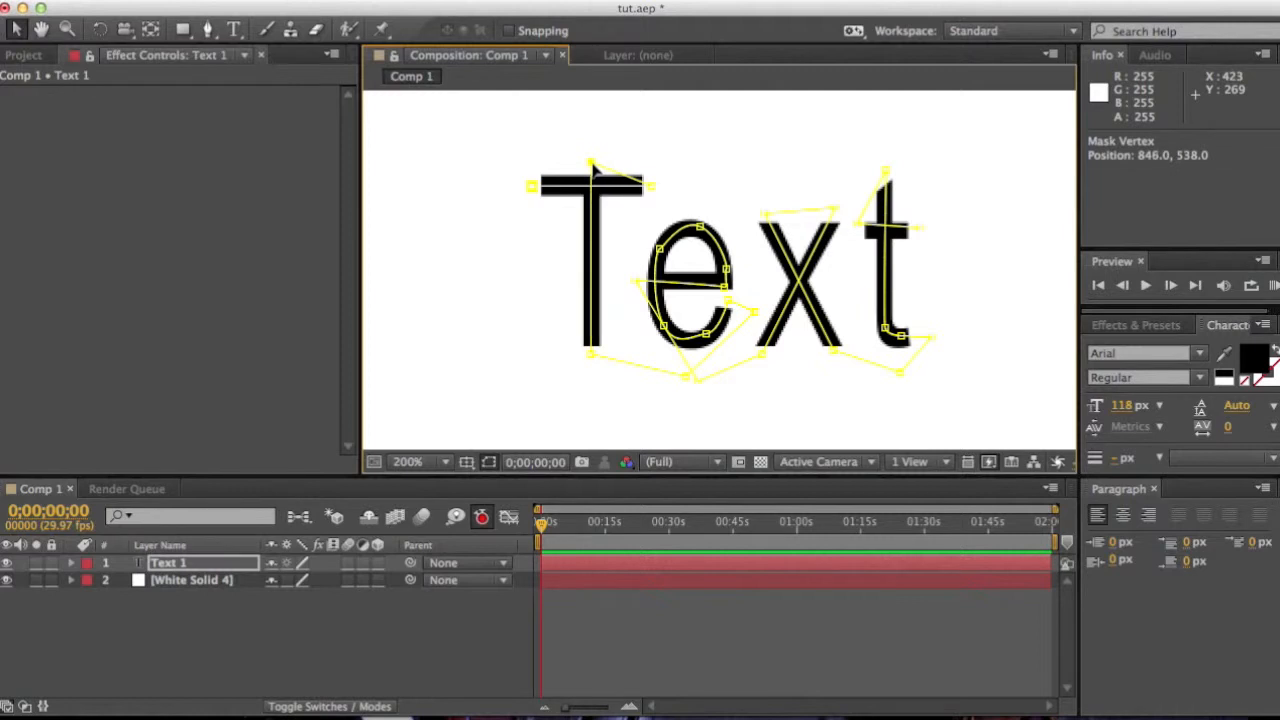
click(725, 287)
drag(728, 287, 698, 232)
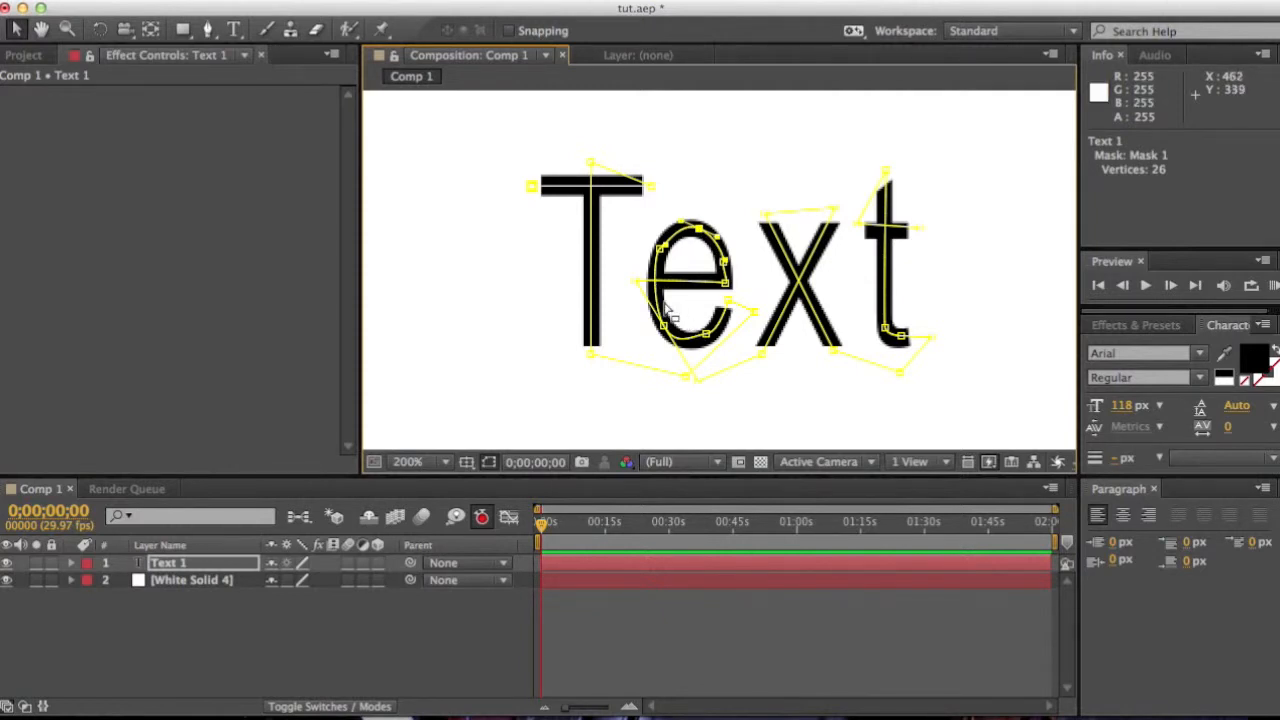
drag(638, 281, 636, 282)
click(764, 353)
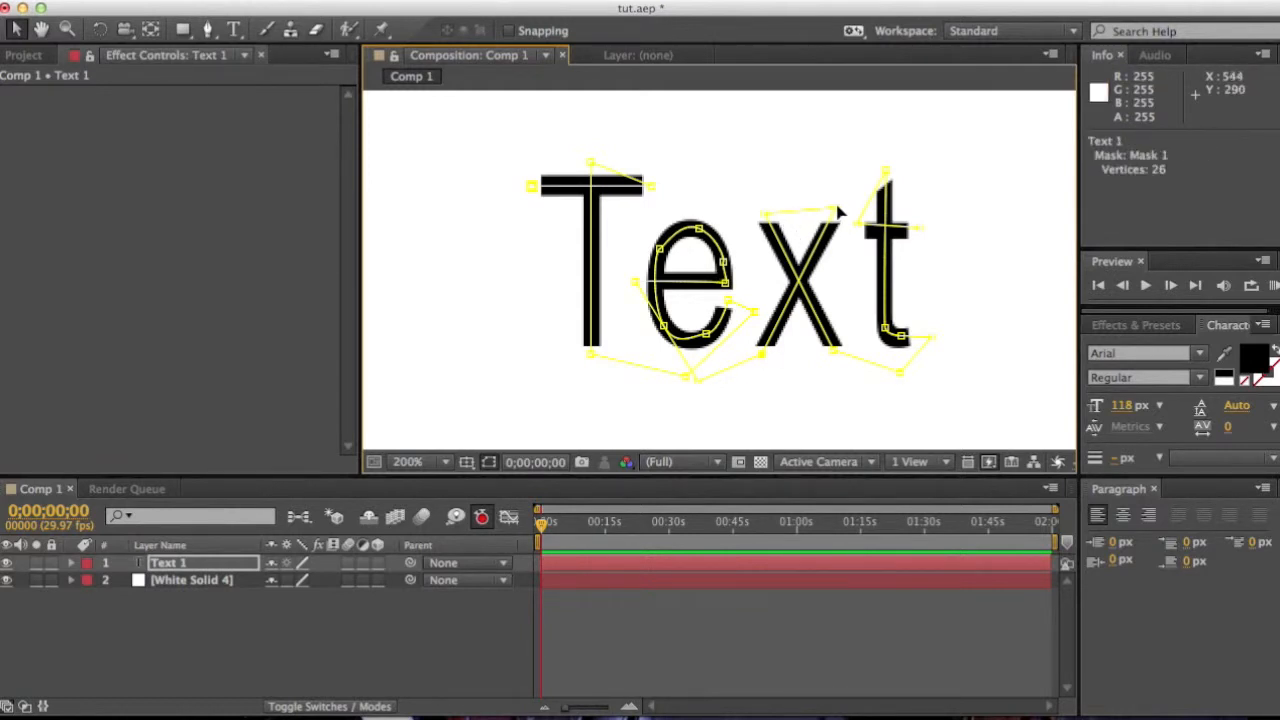
drag(834, 211, 834, 214)
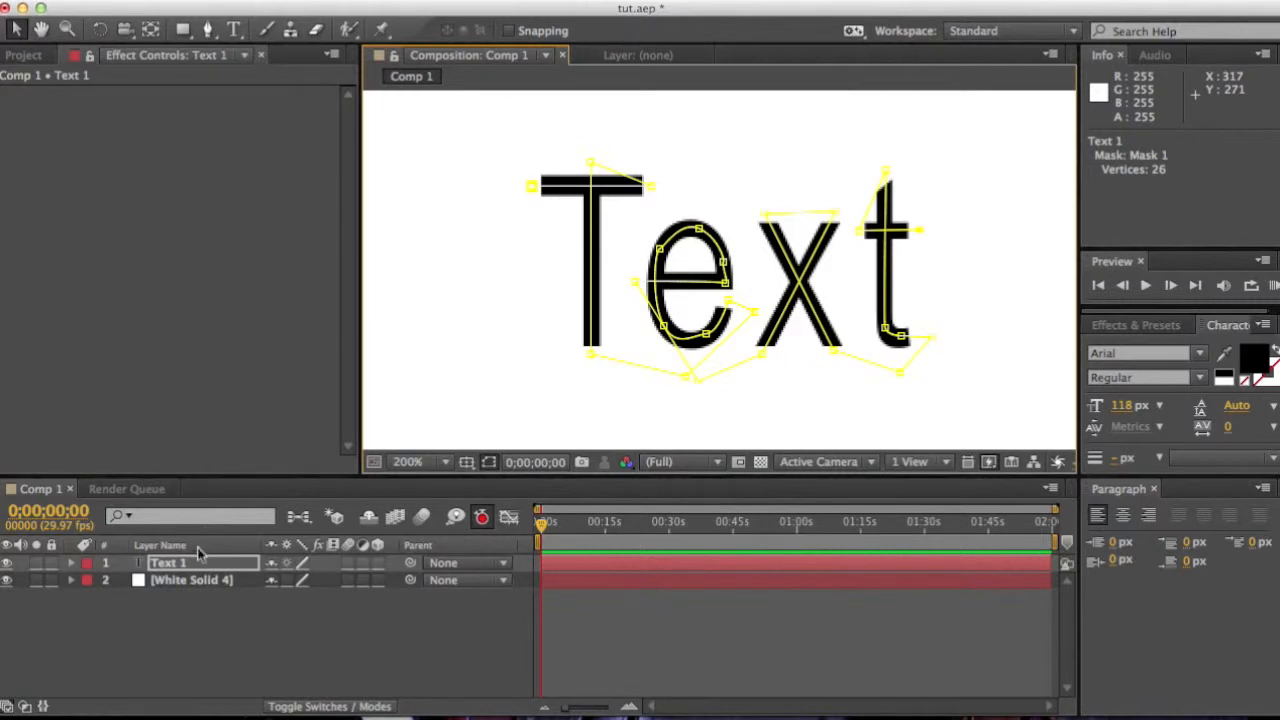
Step: Apply the Generate > Stroke effect to the text layer
click(371, 4)
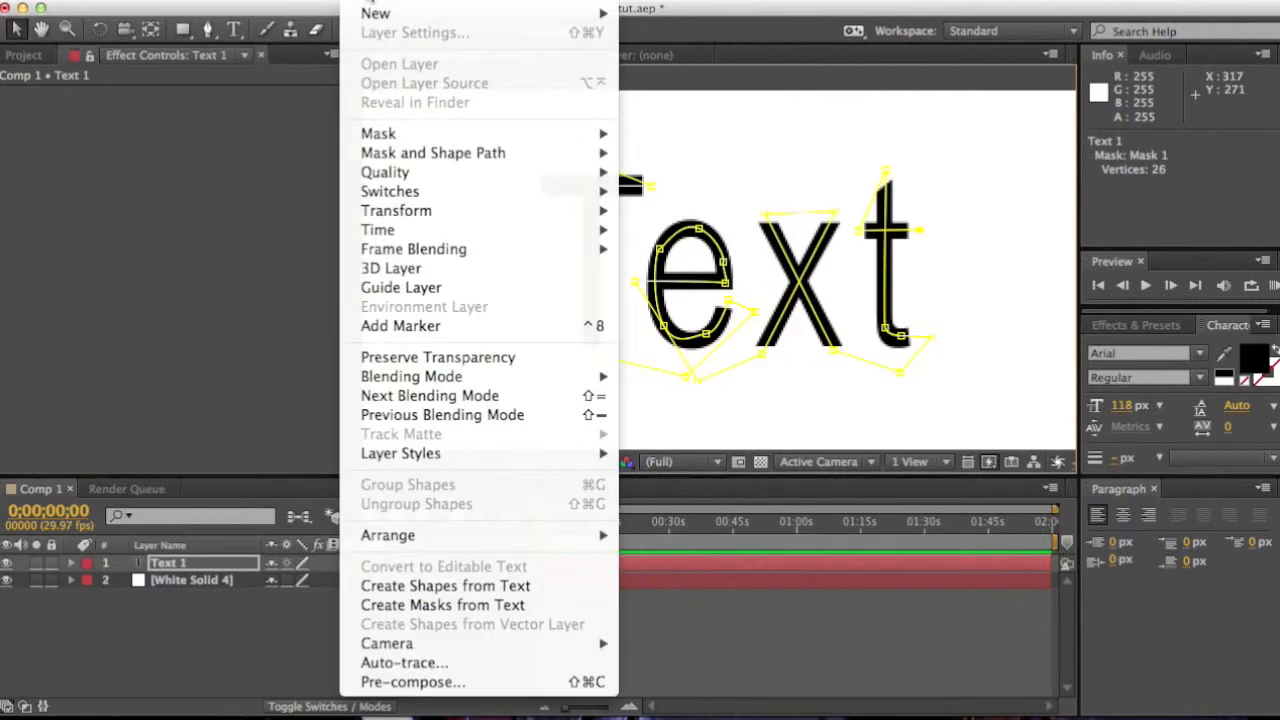
mouse_move(418, 4)
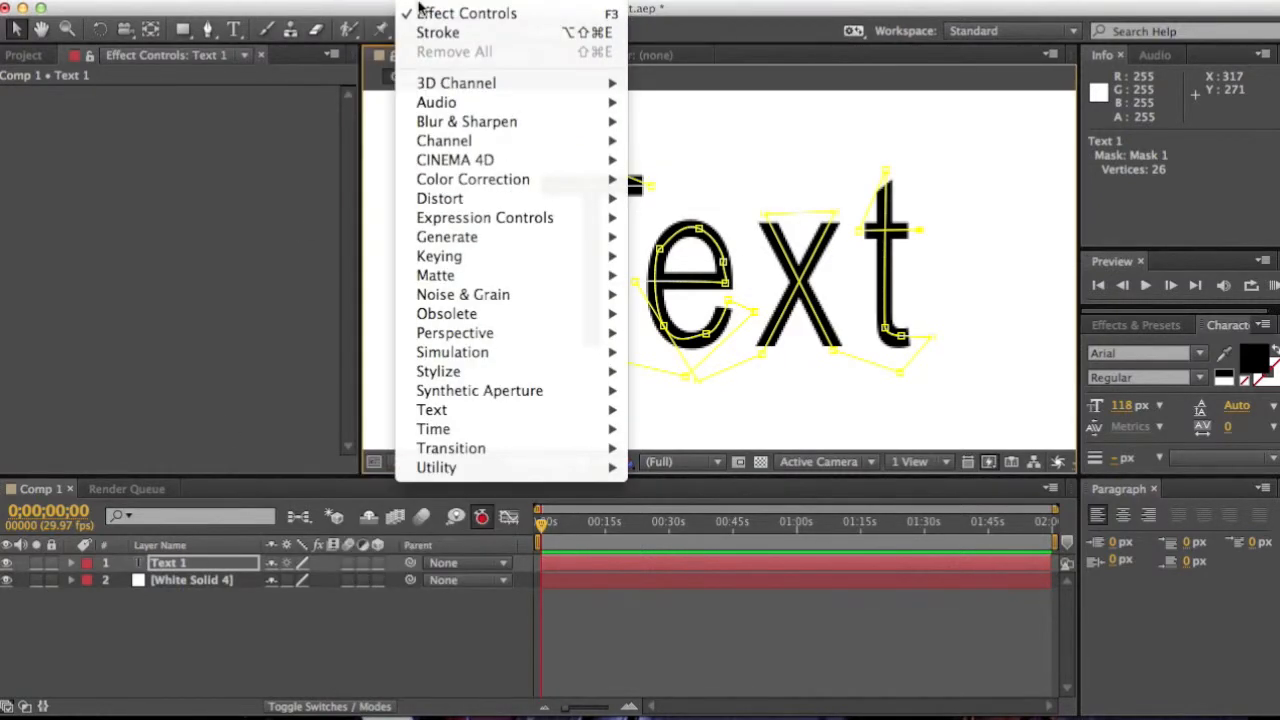
mouse_move(457, 243)
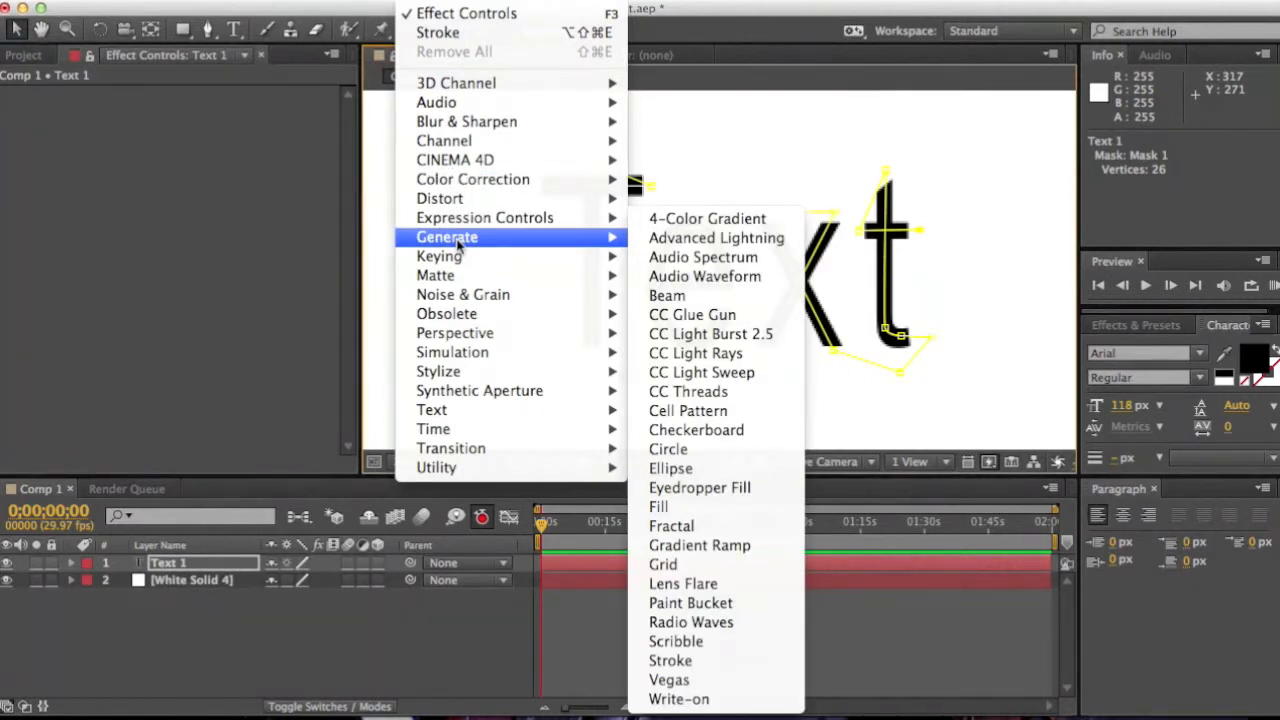
click(668, 661)
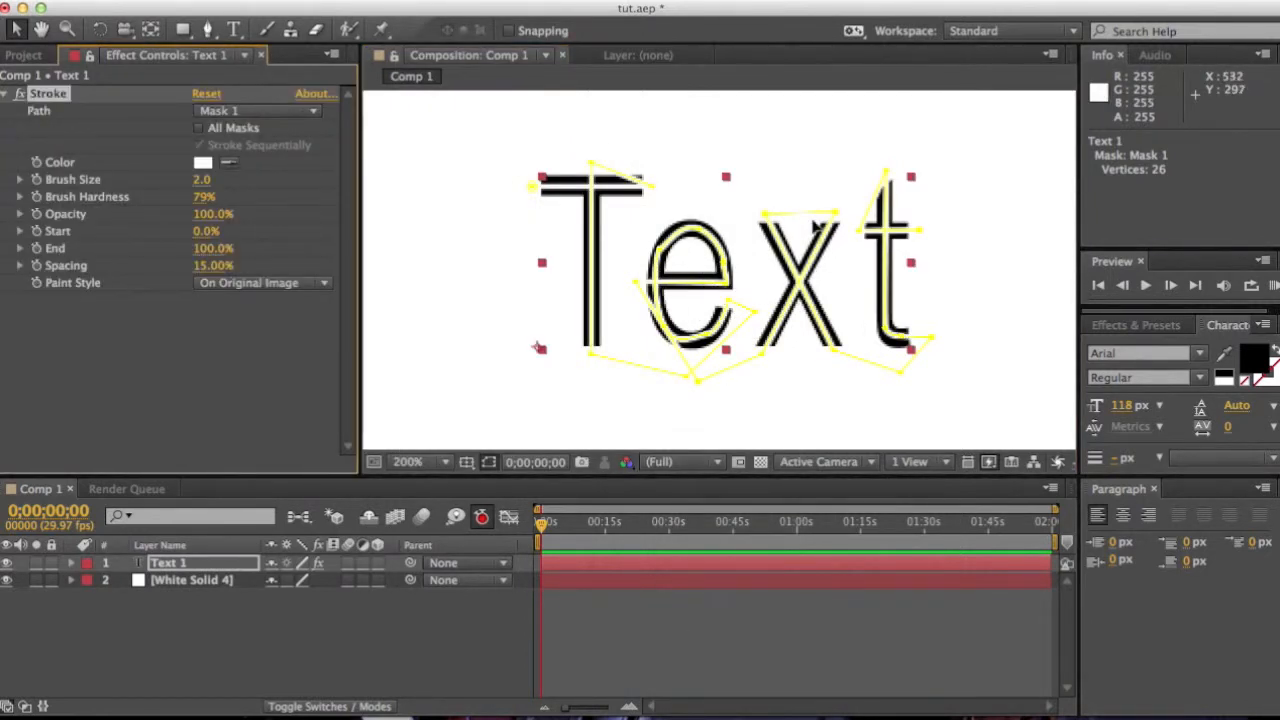
Step: Nudge mask vertices around the letter e to refine the stroke path
click(662, 255)
drag(662, 255, 667, 252)
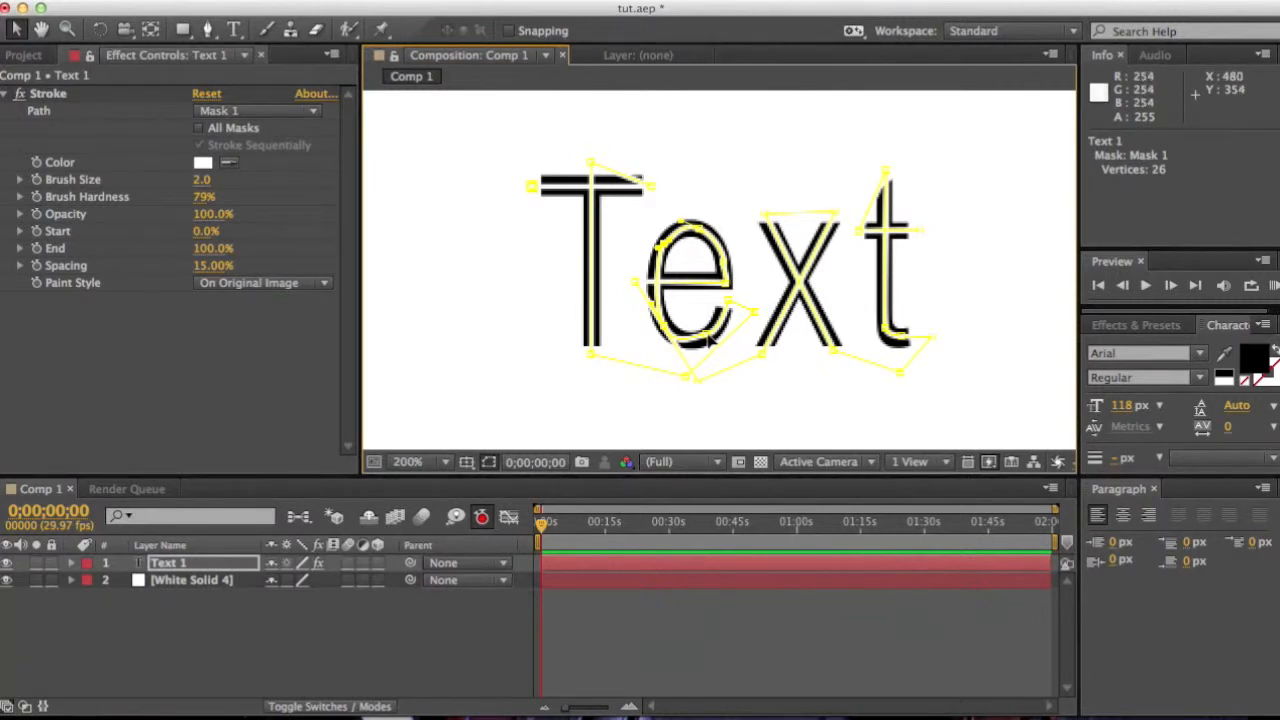
drag(706, 337, 709, 339)
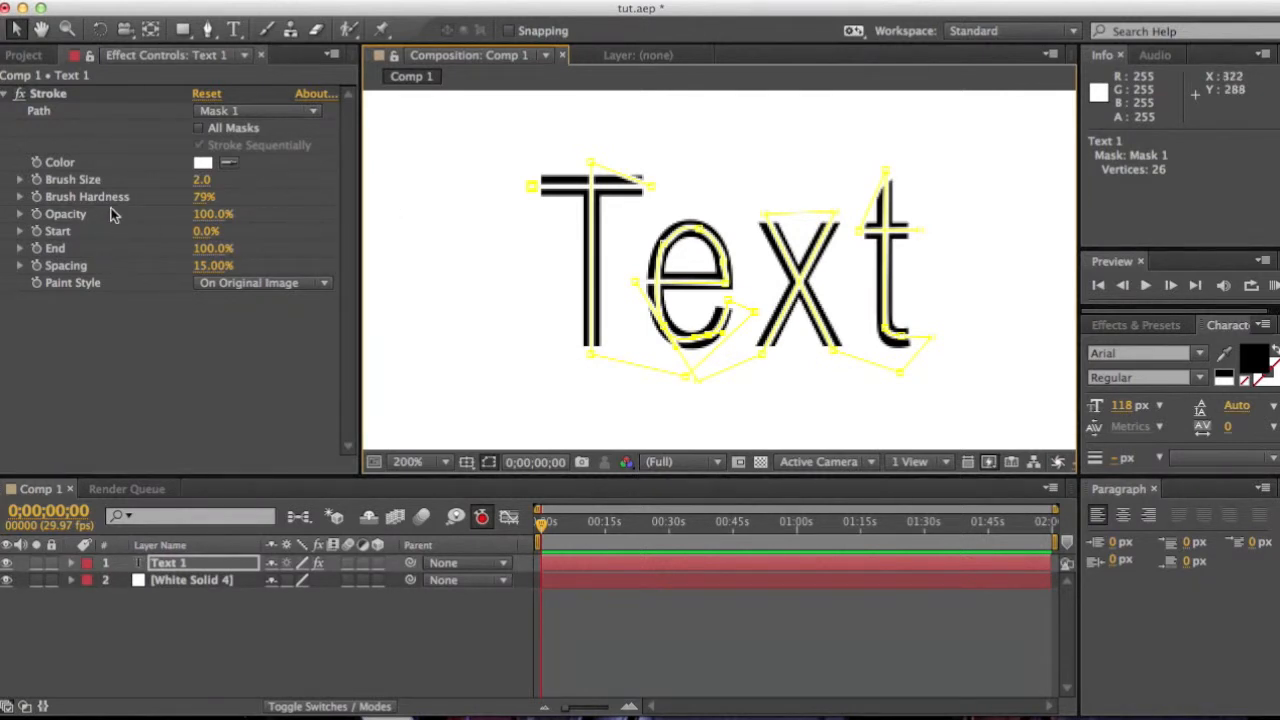
Step: Set the Stroke effect's Brush Size to 7.3
click(201, 181)
drag(202, 180, 245, 177)
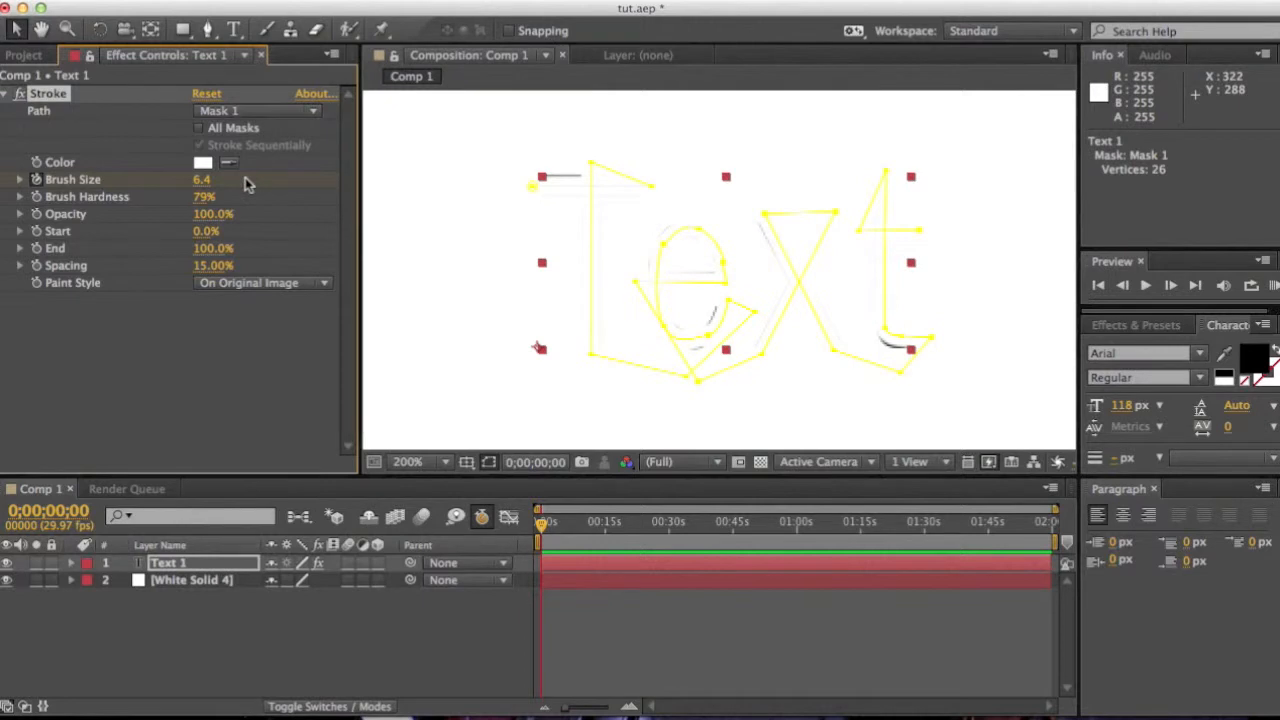
click(596, 178)
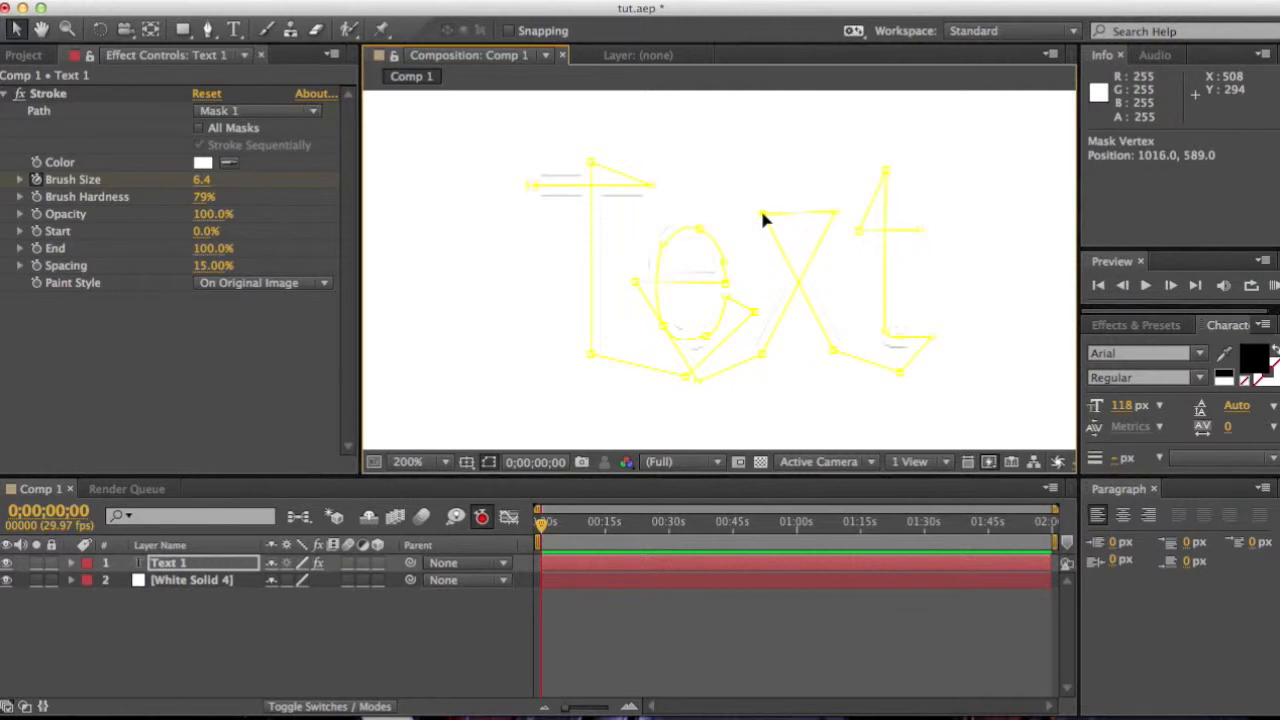
click(201, 186)
drag(201, 181, 203, 180)
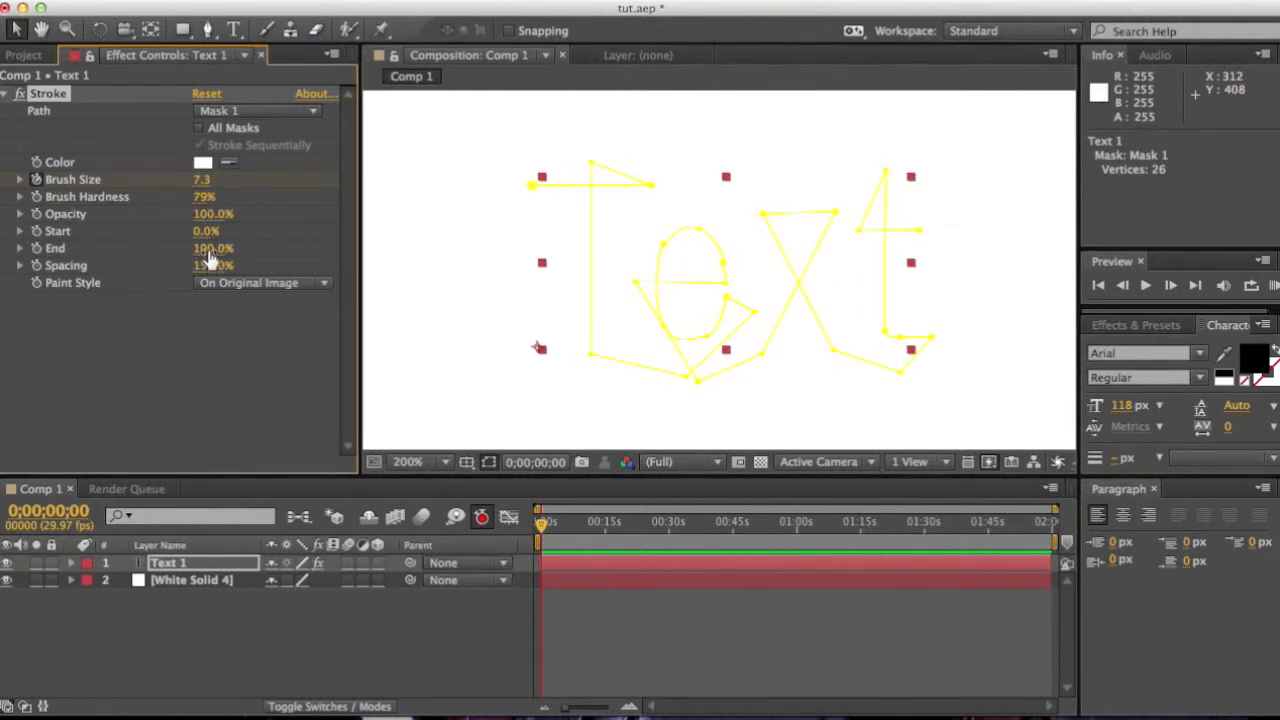
Step: Keyframe the Stroke End at 0% on the first frame and set Paint Style to Reveal Original Image
drag(210, 249, 88, 263)
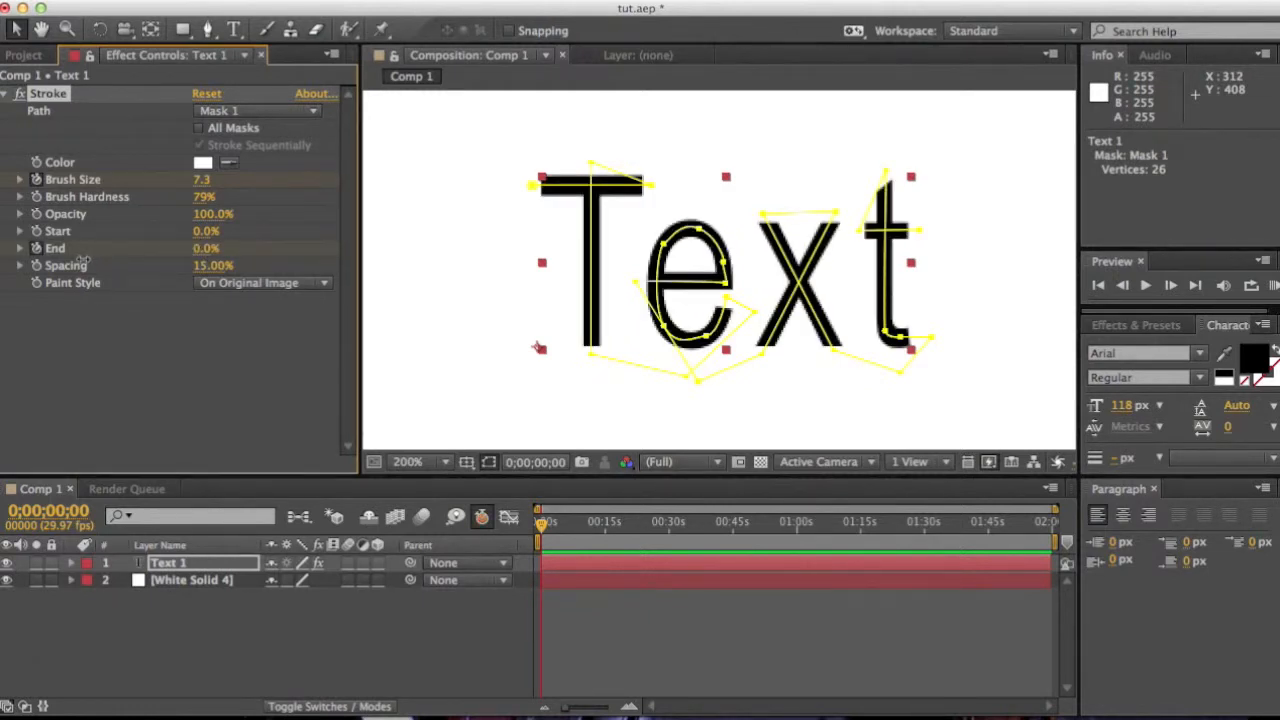
drag(87, 262, 50, 262)
click(245, 284)
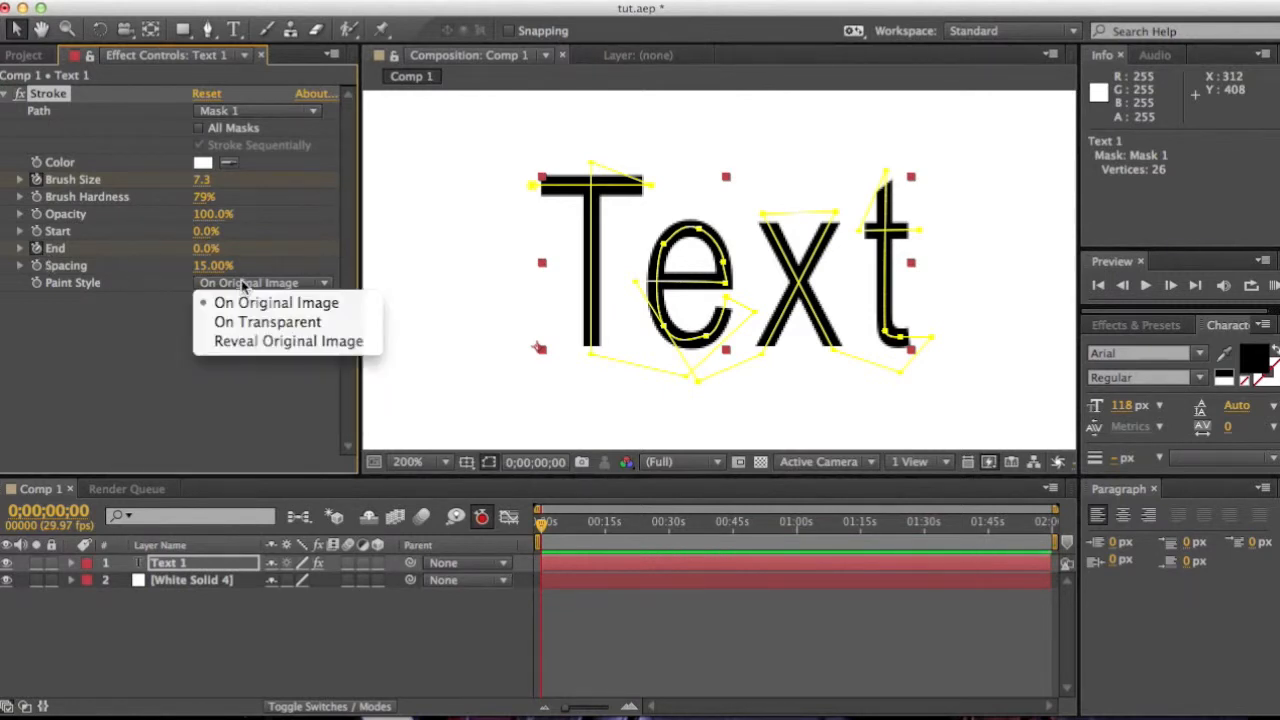
click(270, 342)
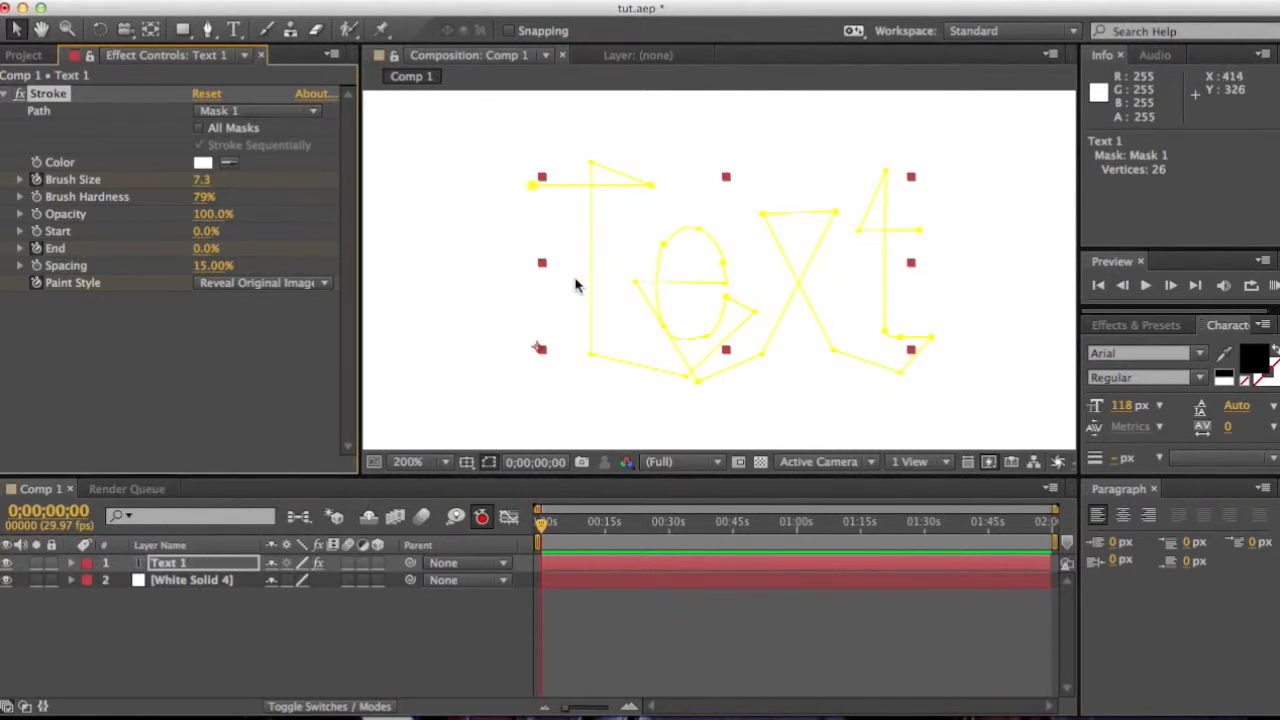
Step: Move the current time to 0;00;06;05, set End to 100%, and return to the start
mouse_move(546, 537)
mouse_down()
mouse_move(590, 533)
mouse_move(568, 530)
mouse_up()
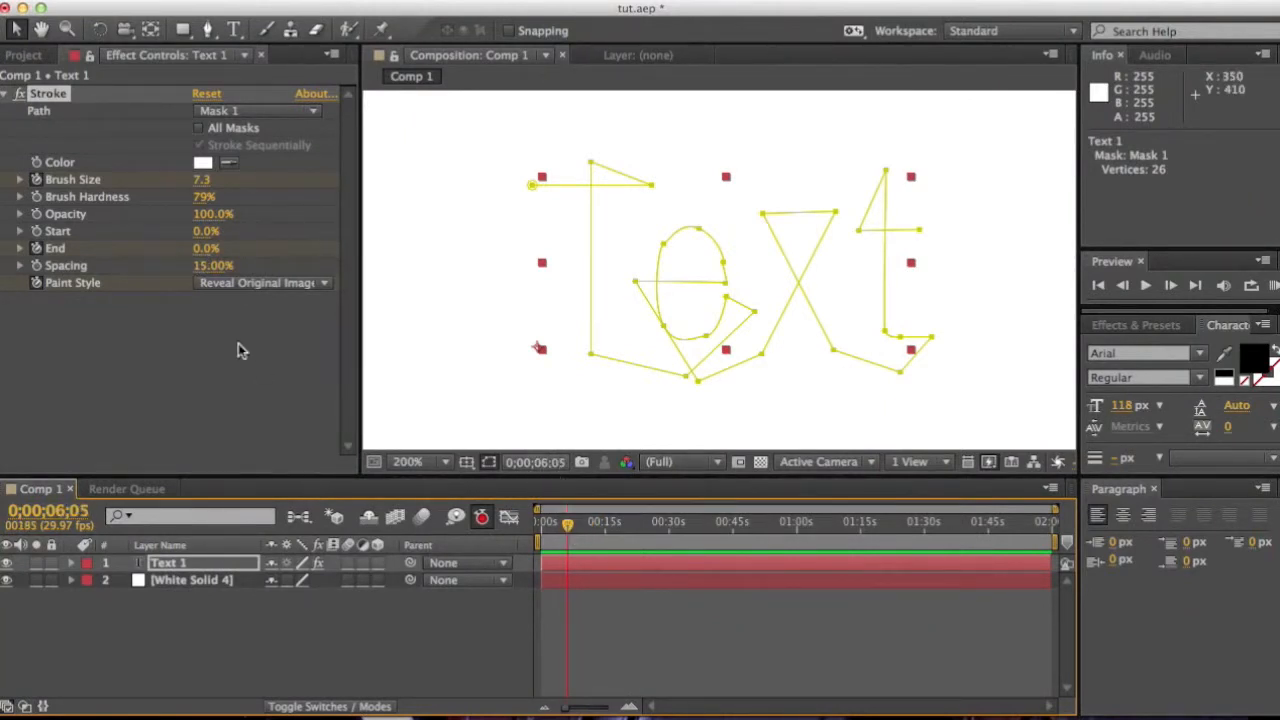
drag(200, 250, 381, 243)
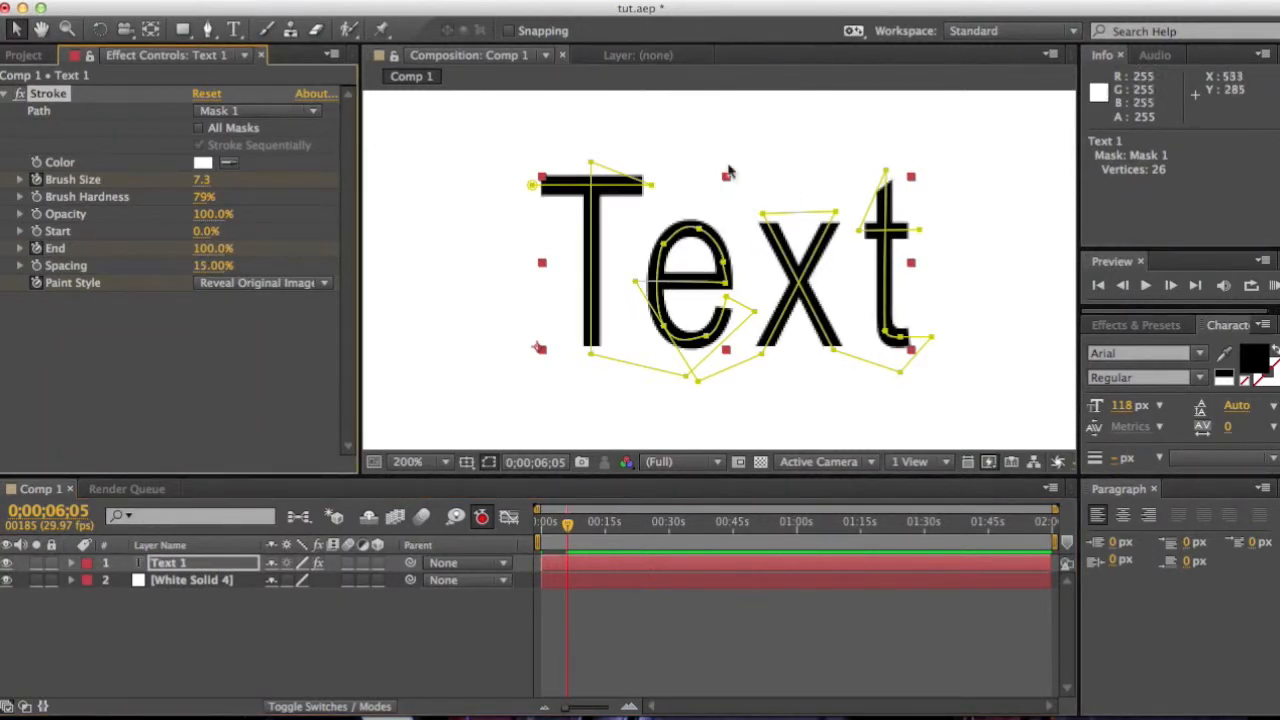
drag(568, 530, 530, 530)
Step: Preview the write-on animation by playing and scrubbing the timeline
key(space)
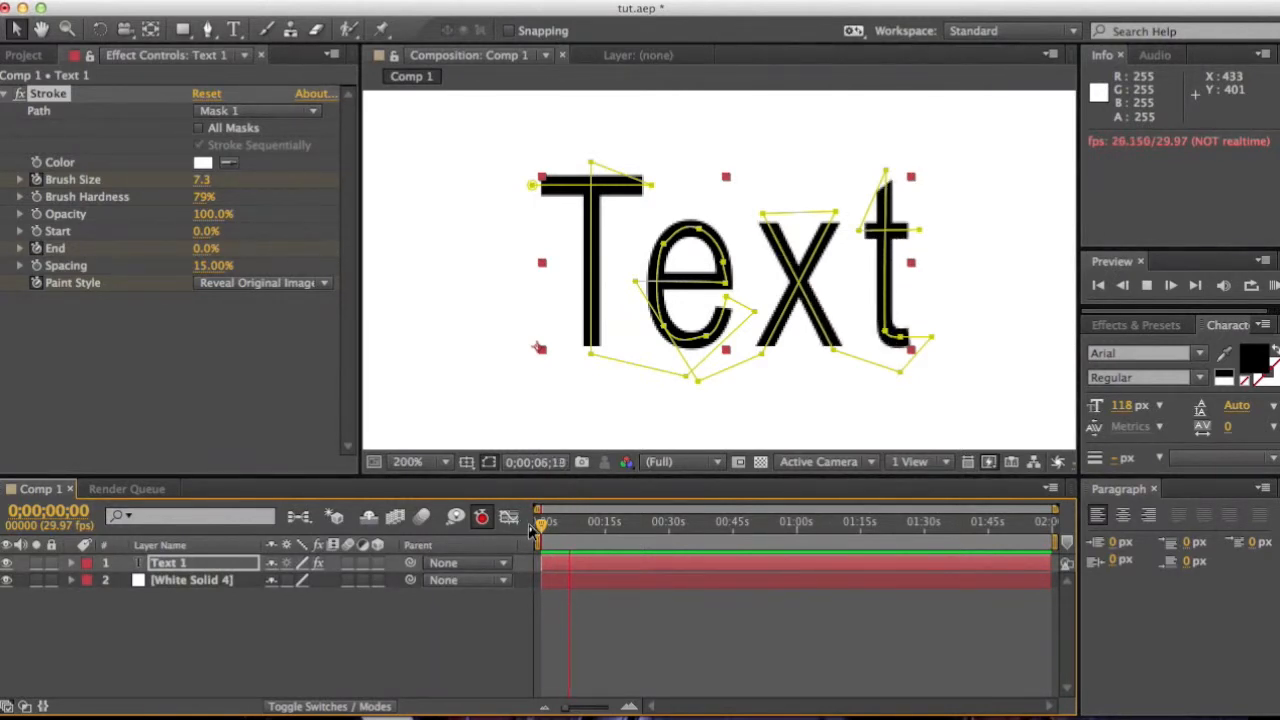
key(space)
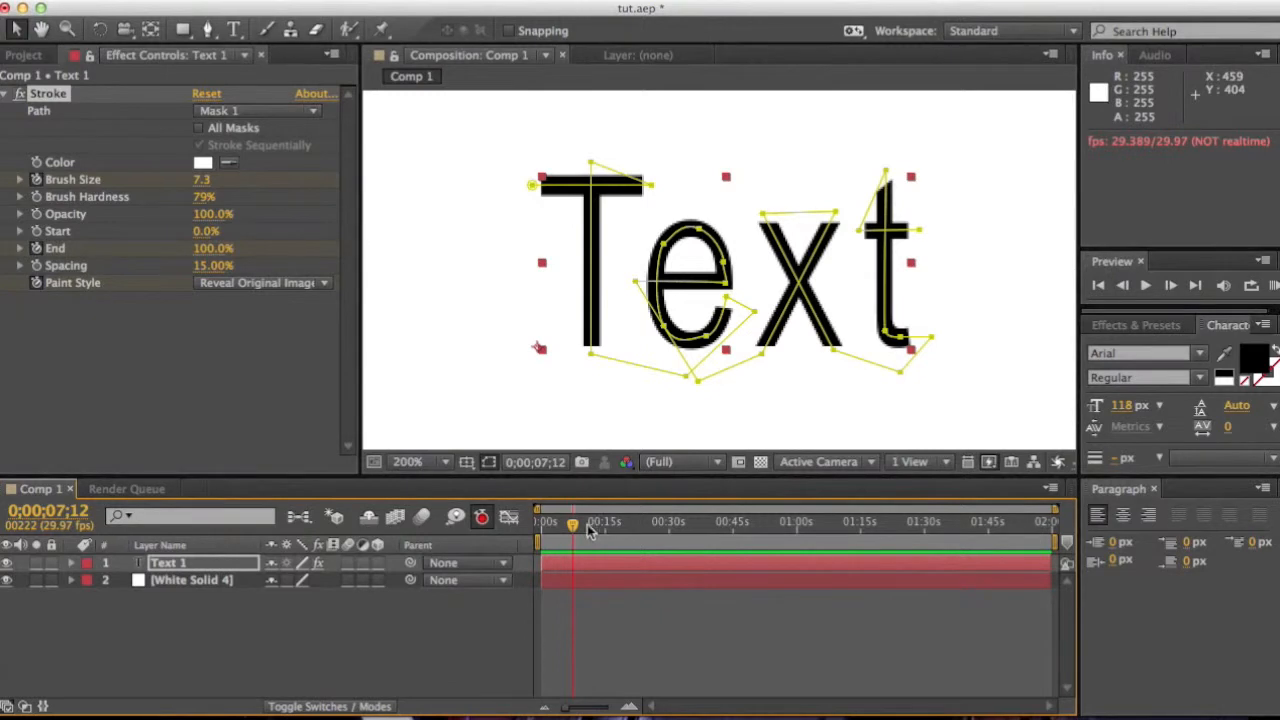
drag(575, 530, 549, 528)
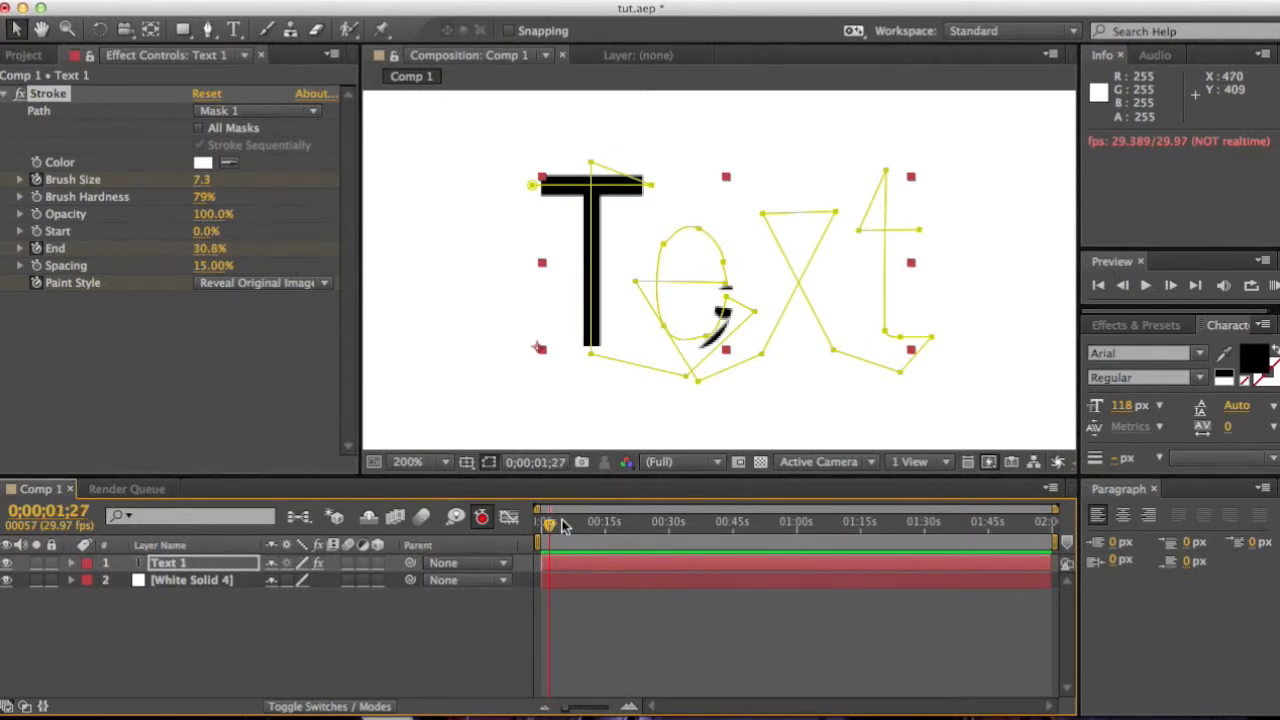
drag(552, 527, 530, 527)
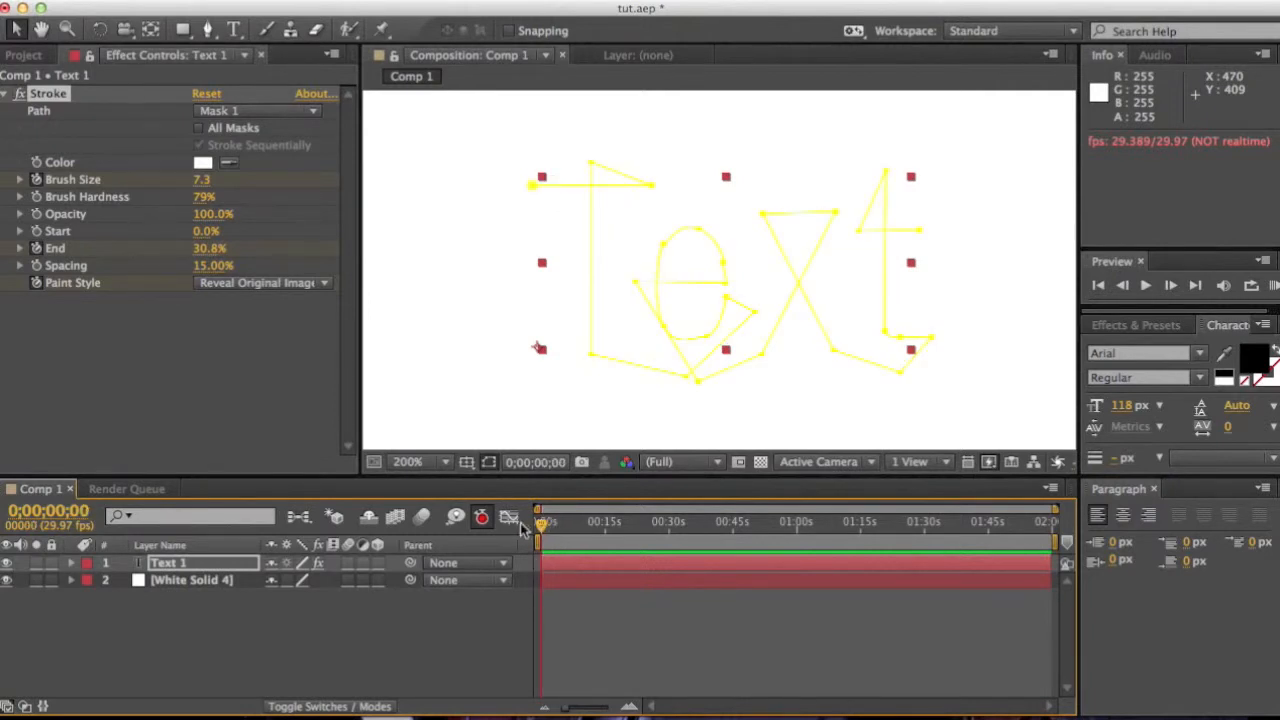
click(729, 304)
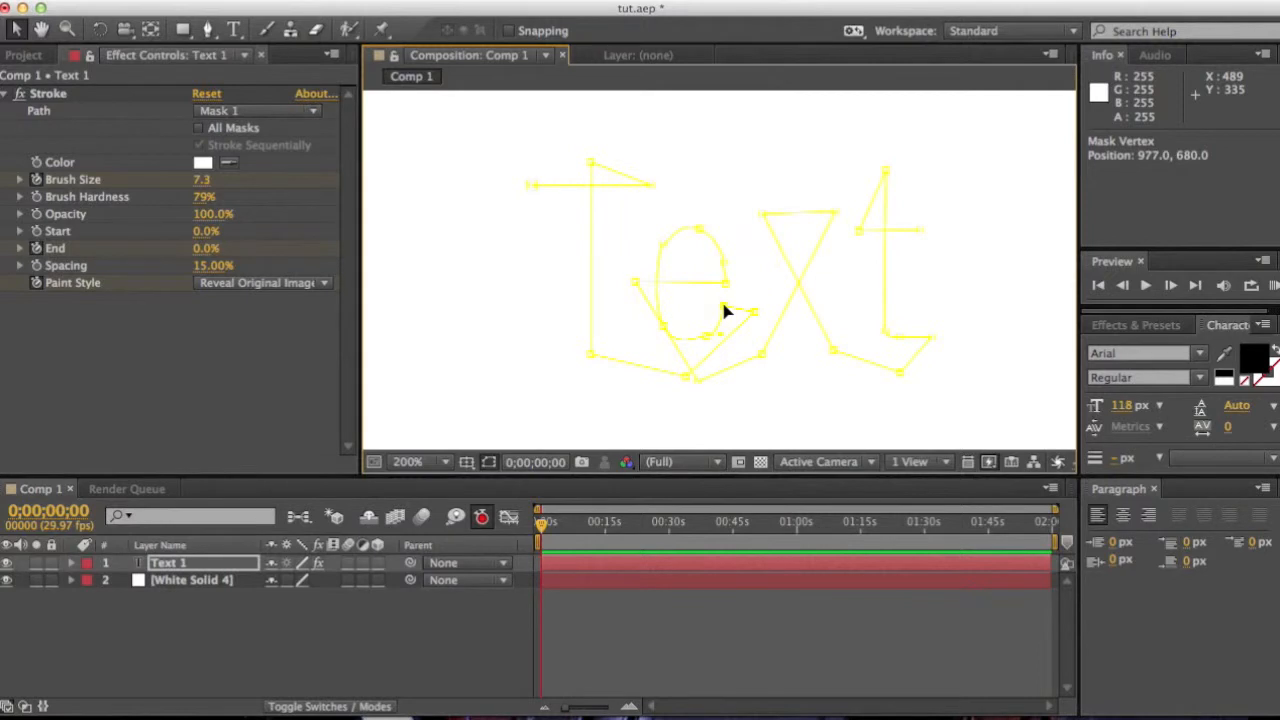
Step: Adjust the mask vertices at the tail of the 'e' and scrub the timeline to check the stroke
drag(726, 312, 726, 309)
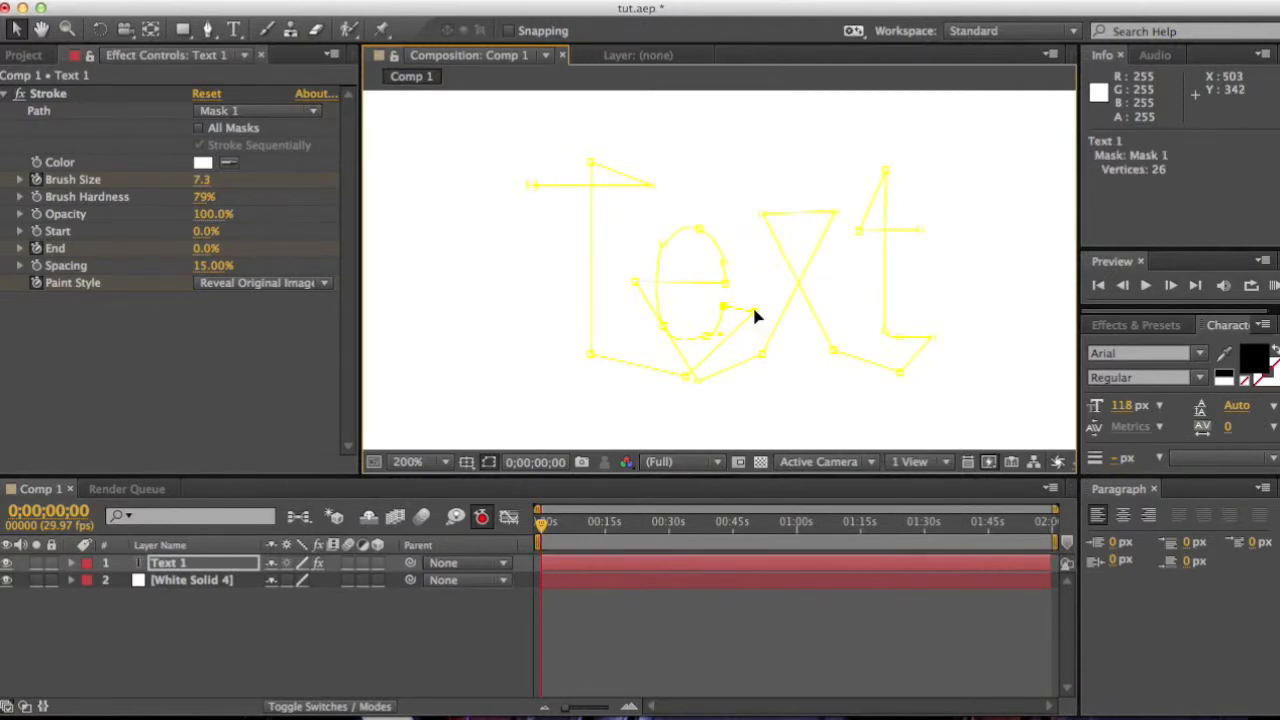
click(755, 316)
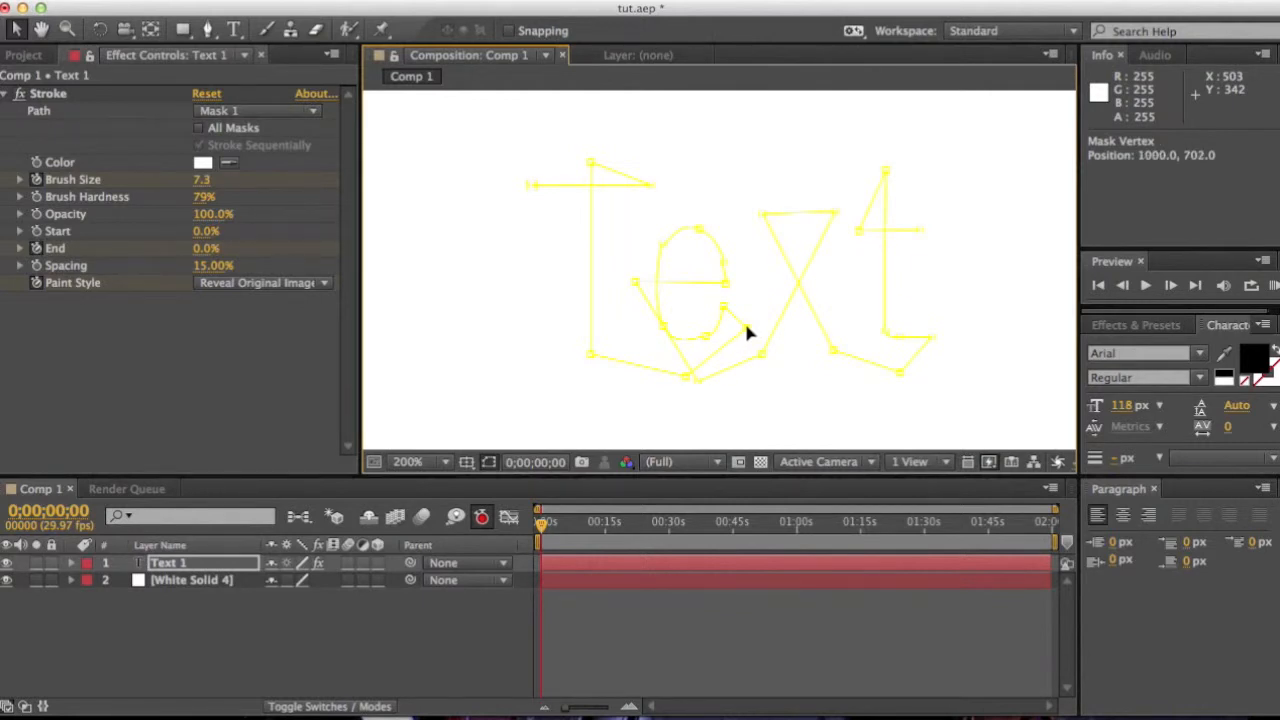
drag(745, 331, 746, 328)
drag(541, 527, 547, 530)
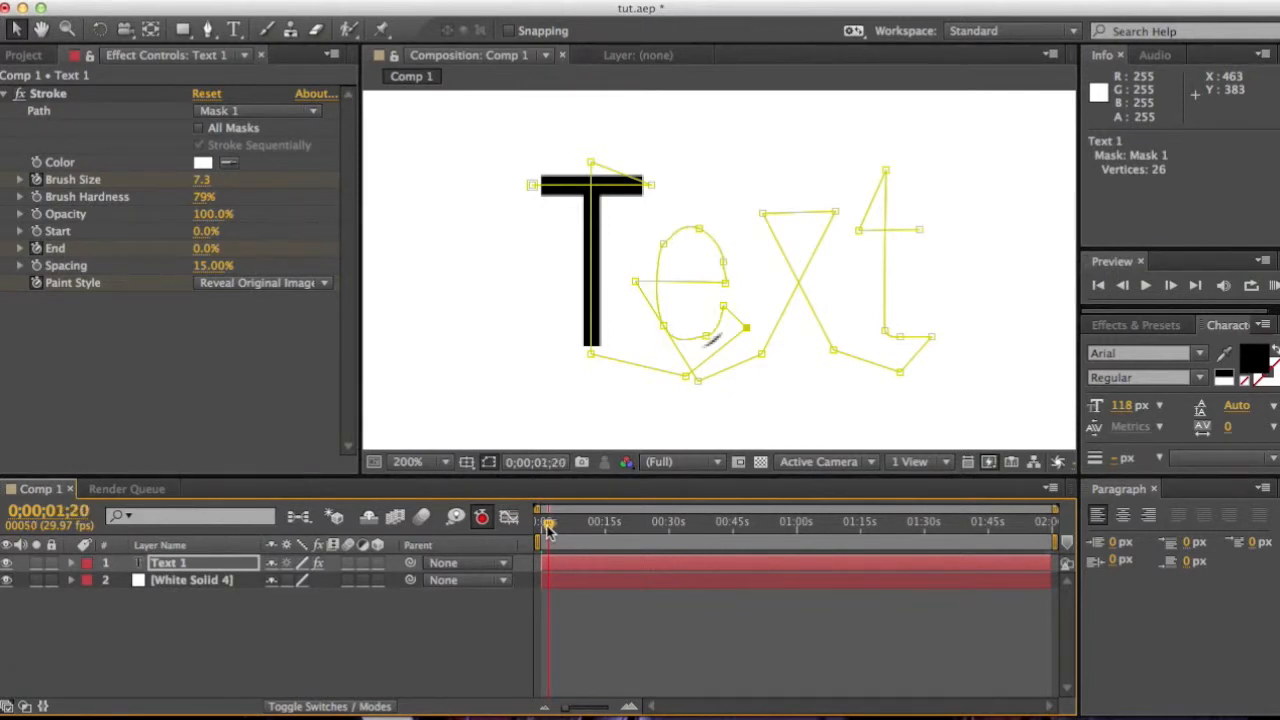
Step: Move the mask vertex at the bottom of the 'e' slightly lower and return to the start
click(687, 378)
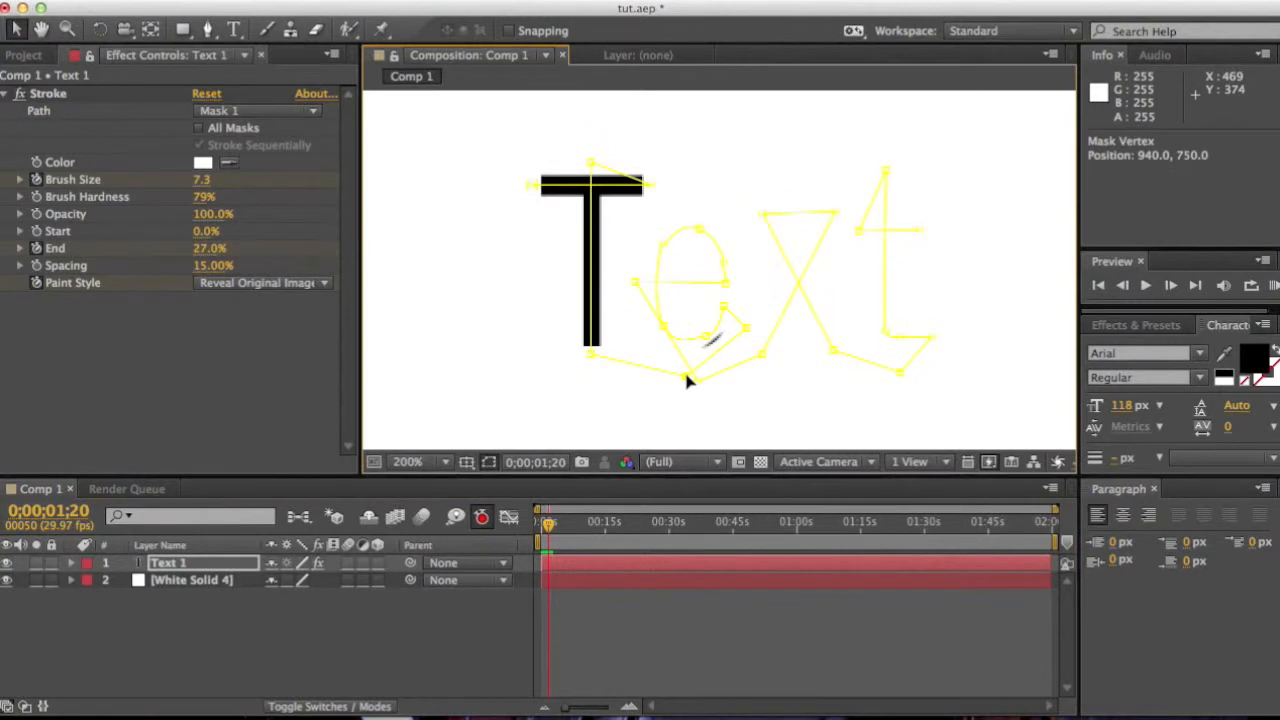
drag(690, 381, 696, 390)
mouse_move(549, 527)
mouse_down()
mouse_move(571, 530)
mouse_move(535, 525)
mouse_up()
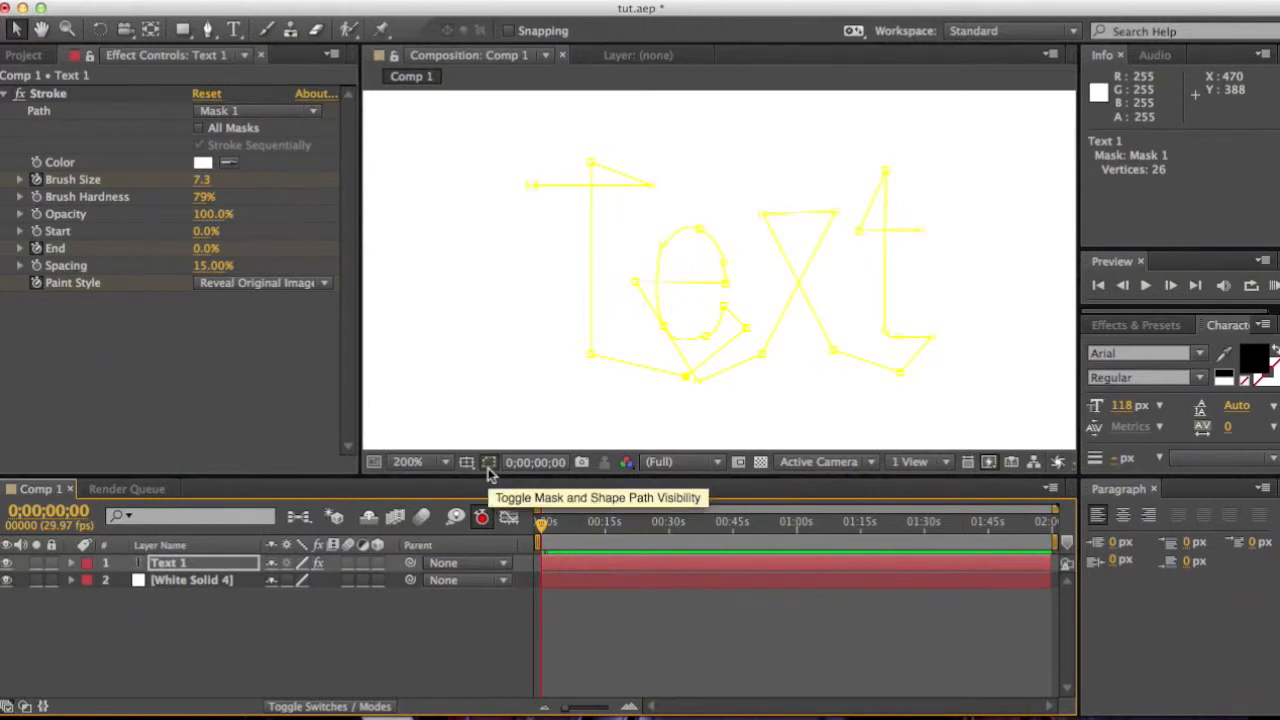
Step: Scrub the Stroke End value and the current time to check how the stroke reveals the text
click(55, 266)
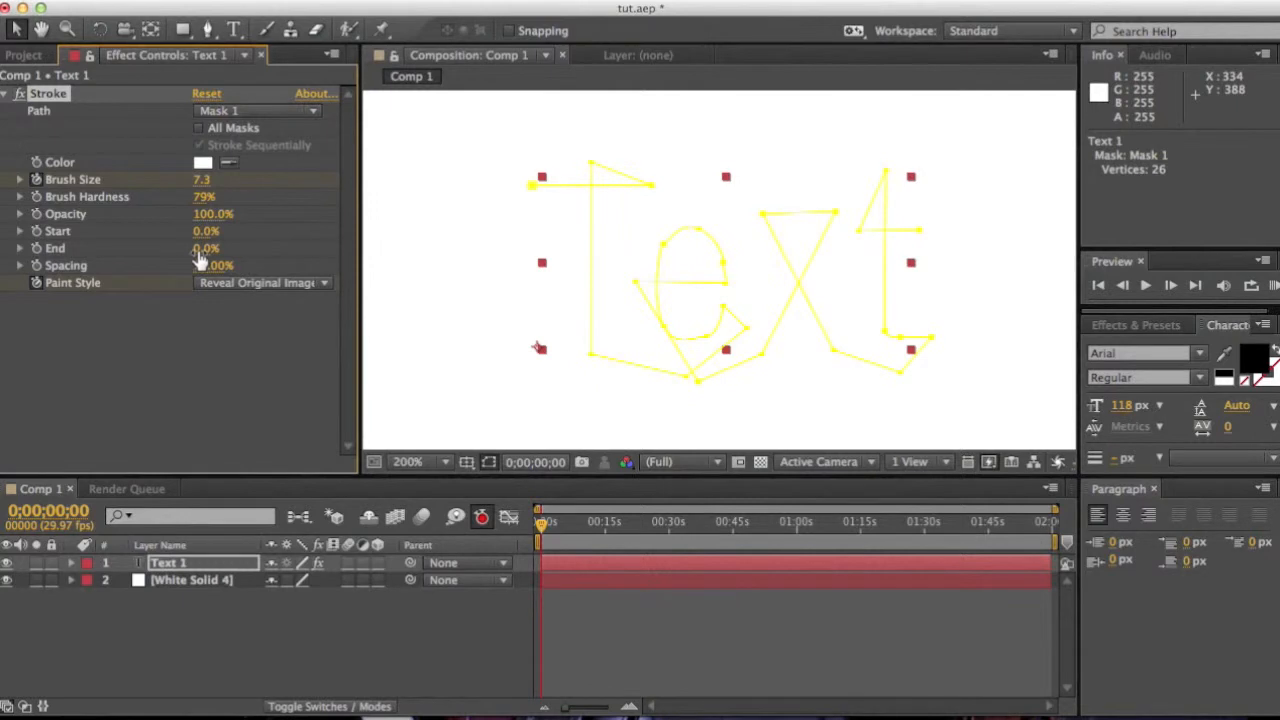
drag(200, 248, 330, 252)
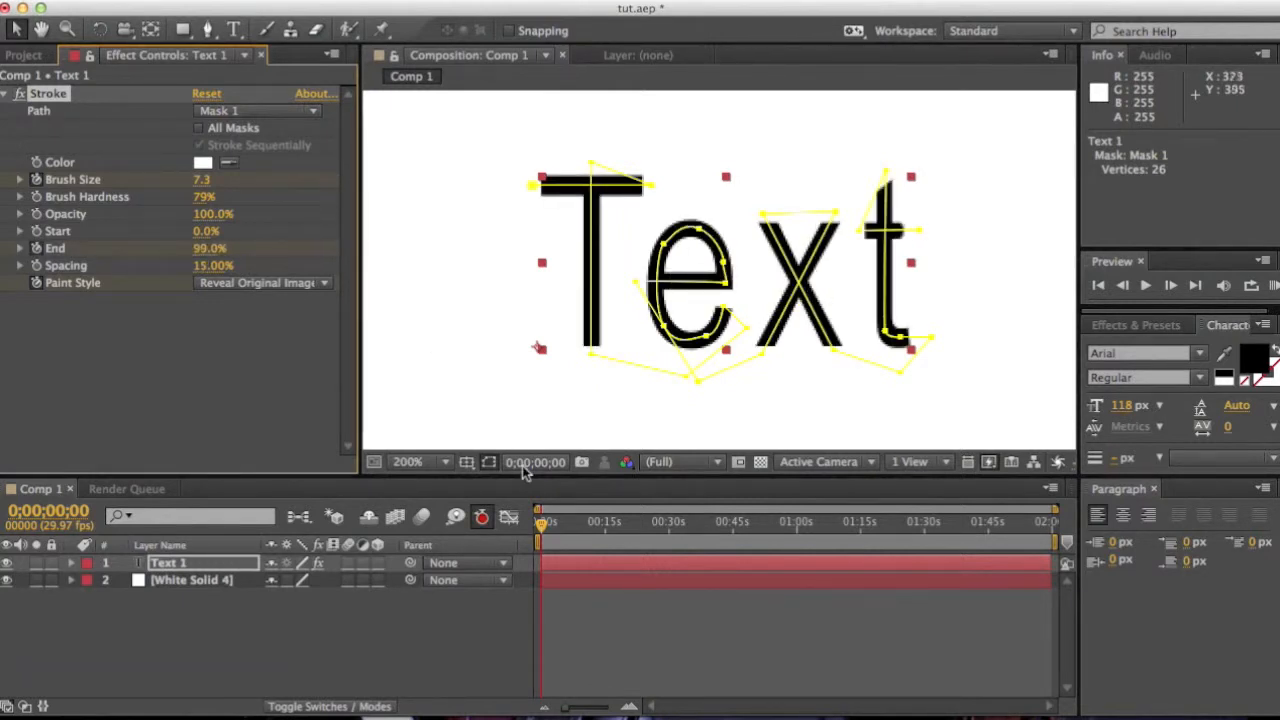
drag(545, 530, 572, 525)
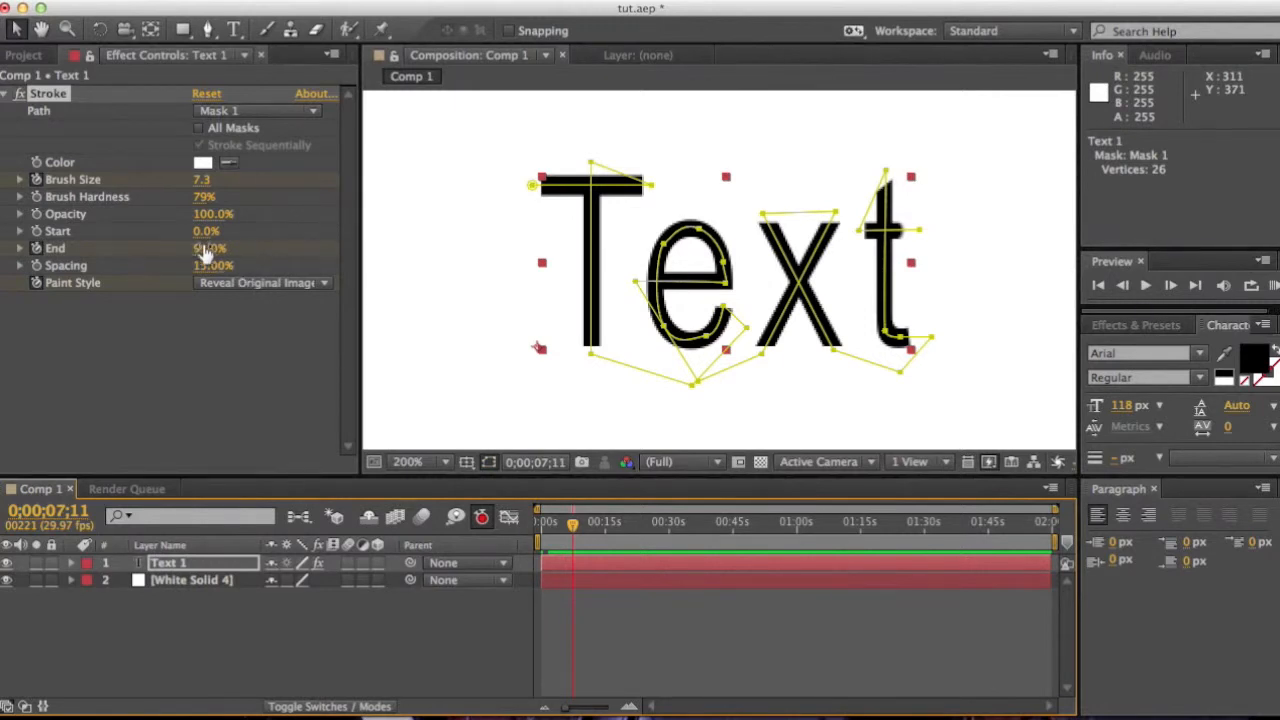
drag(205, 248, 35, 252)
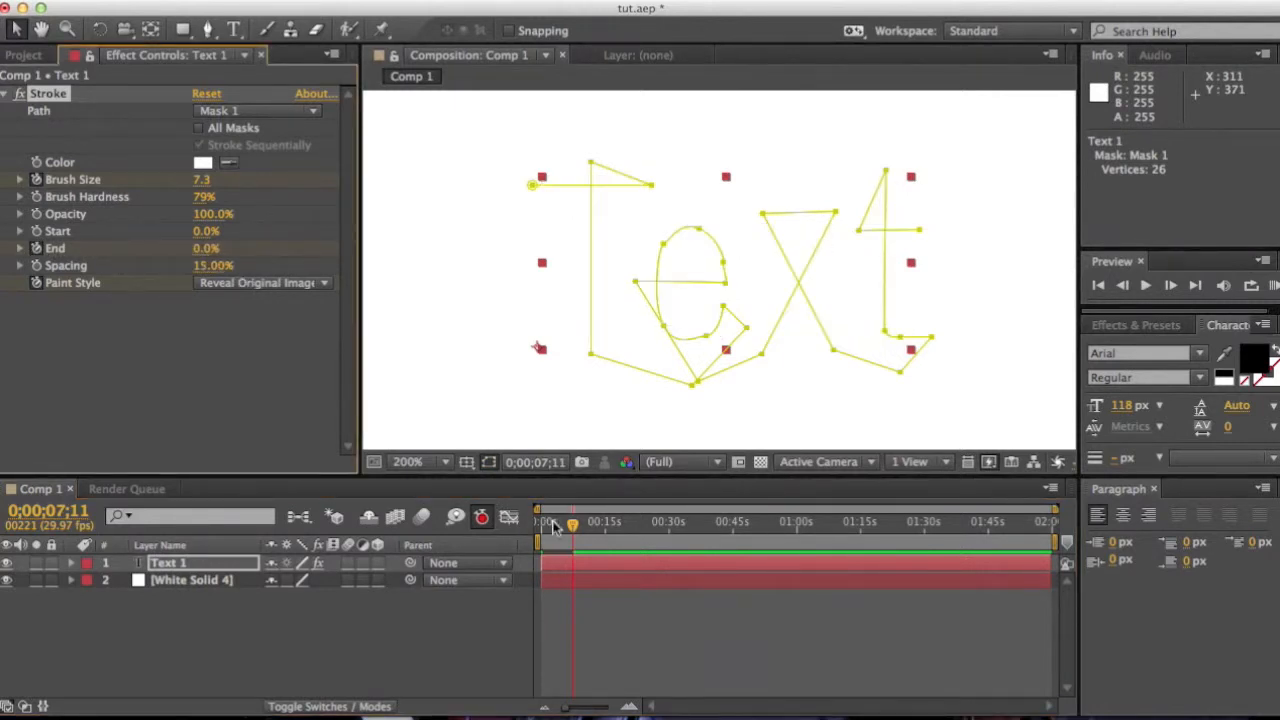
drag(572, 528, 505, 528)
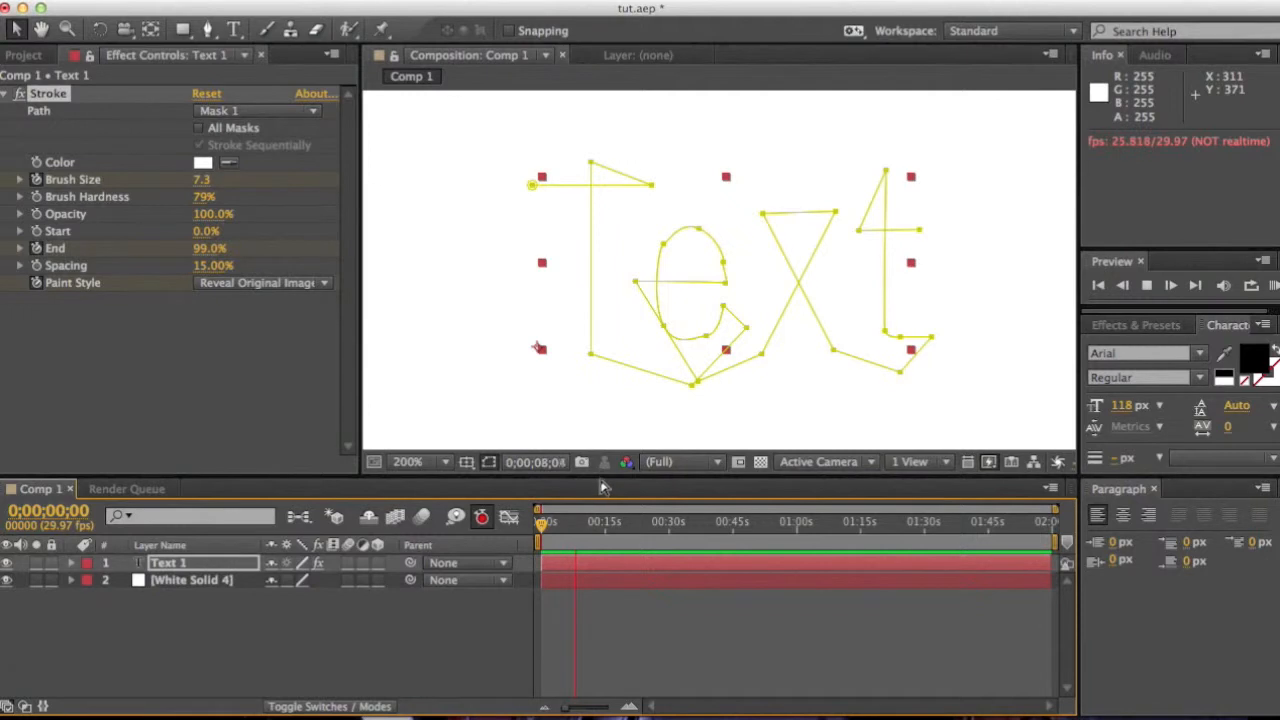
Step: Play the composition from the start to preview the write-on animation
key(space)
drag(577, 523, 540, 524)
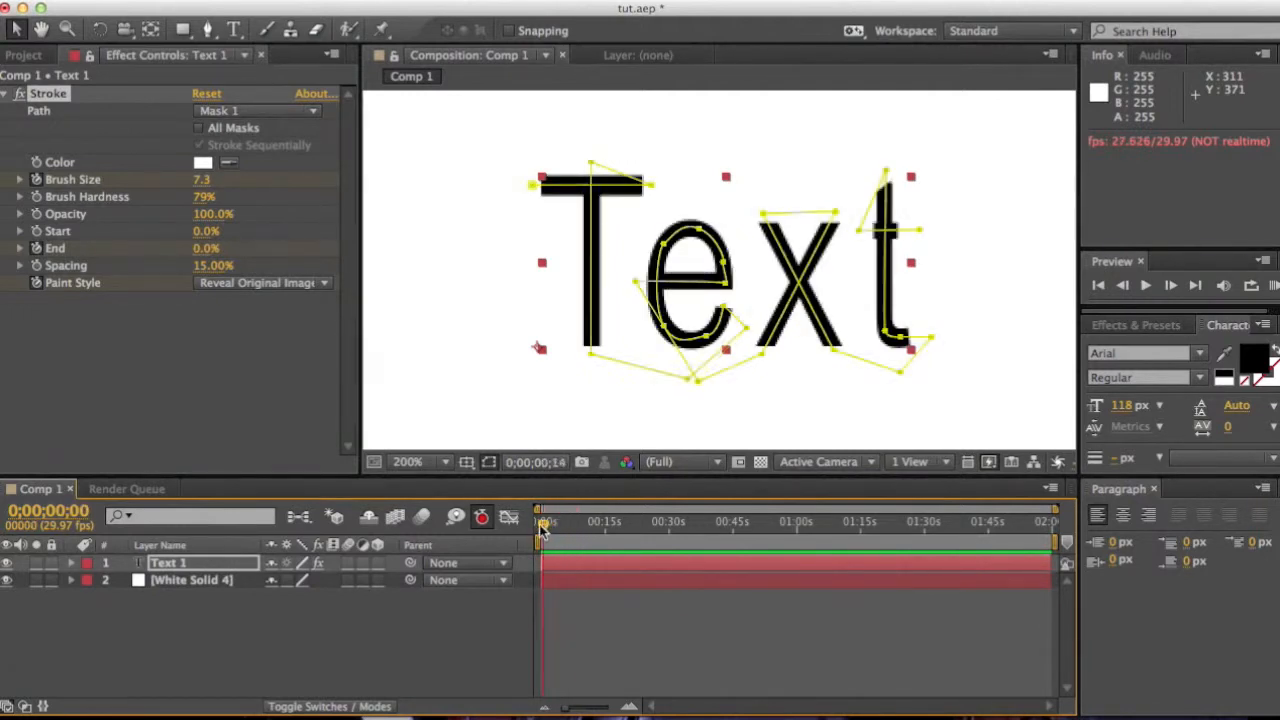
key(space)
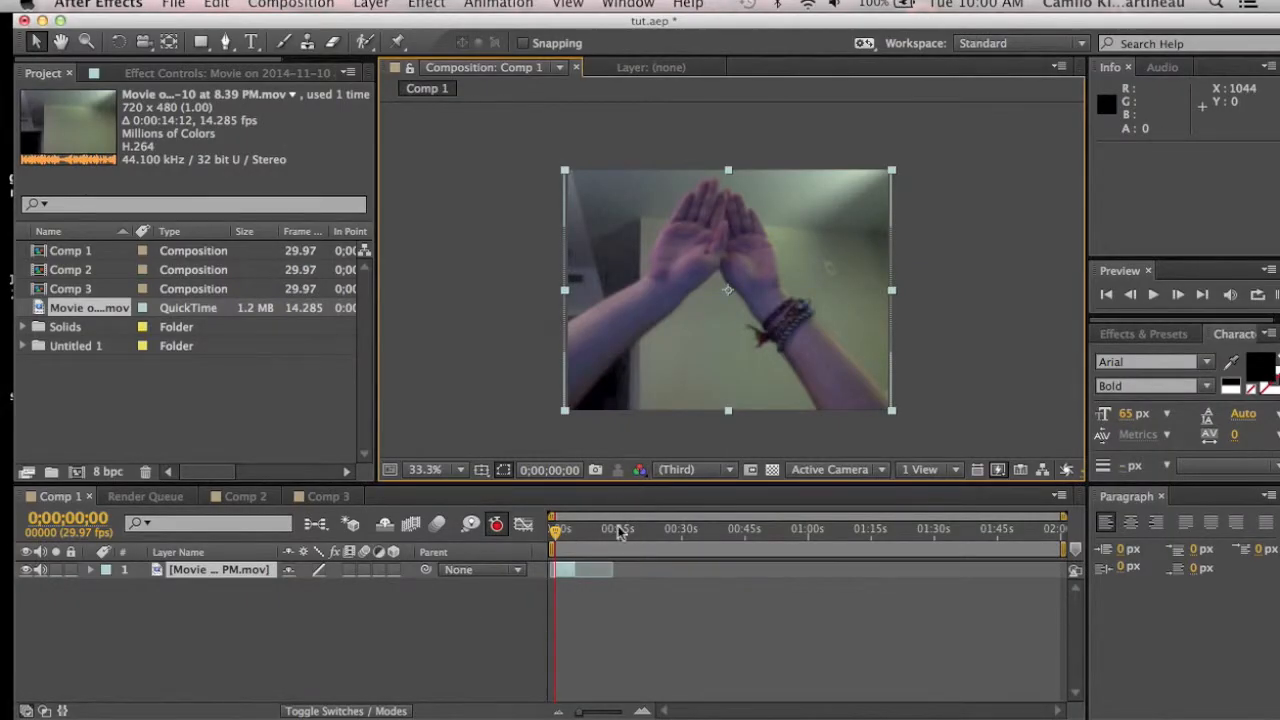
Step: Add a new text layer reading Text over the video footage
mouse_move(557, 537)
mouse_down()
mouse_move(577, 537)
mouse_move(557, 536)
mouse_up()
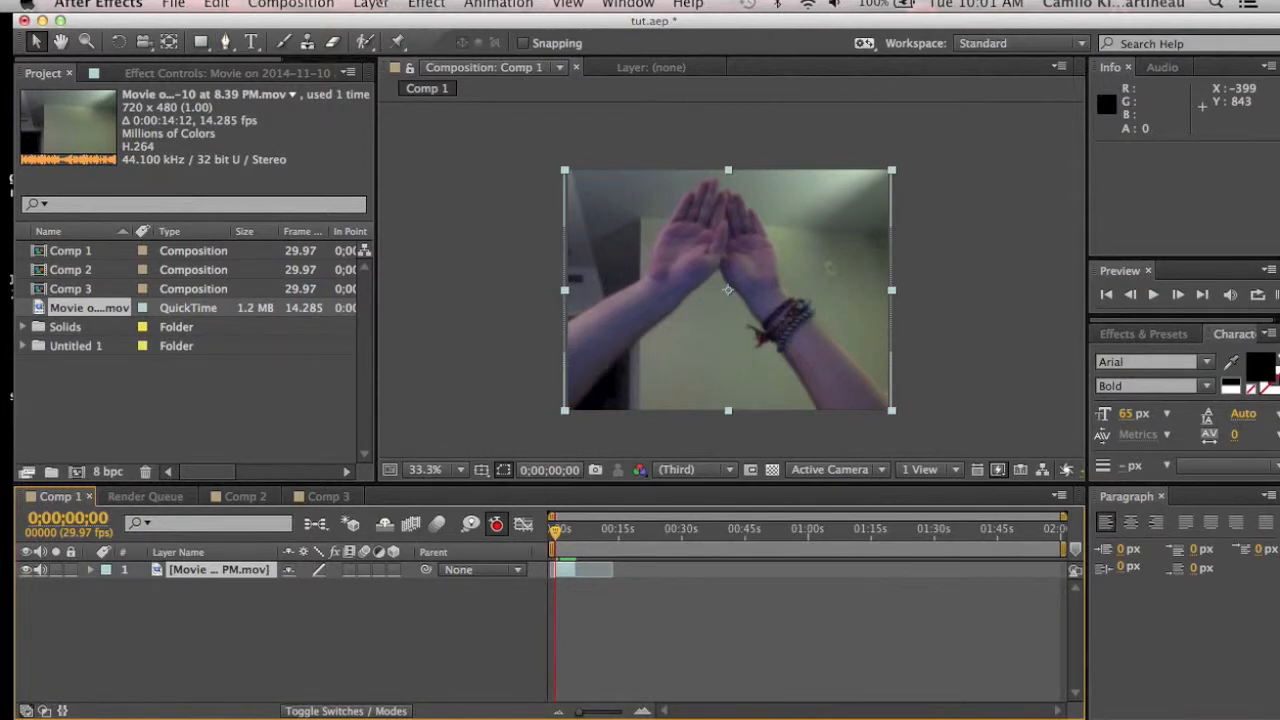
click(370, 4)
mouse_move(410, 32)
click(647, 34)
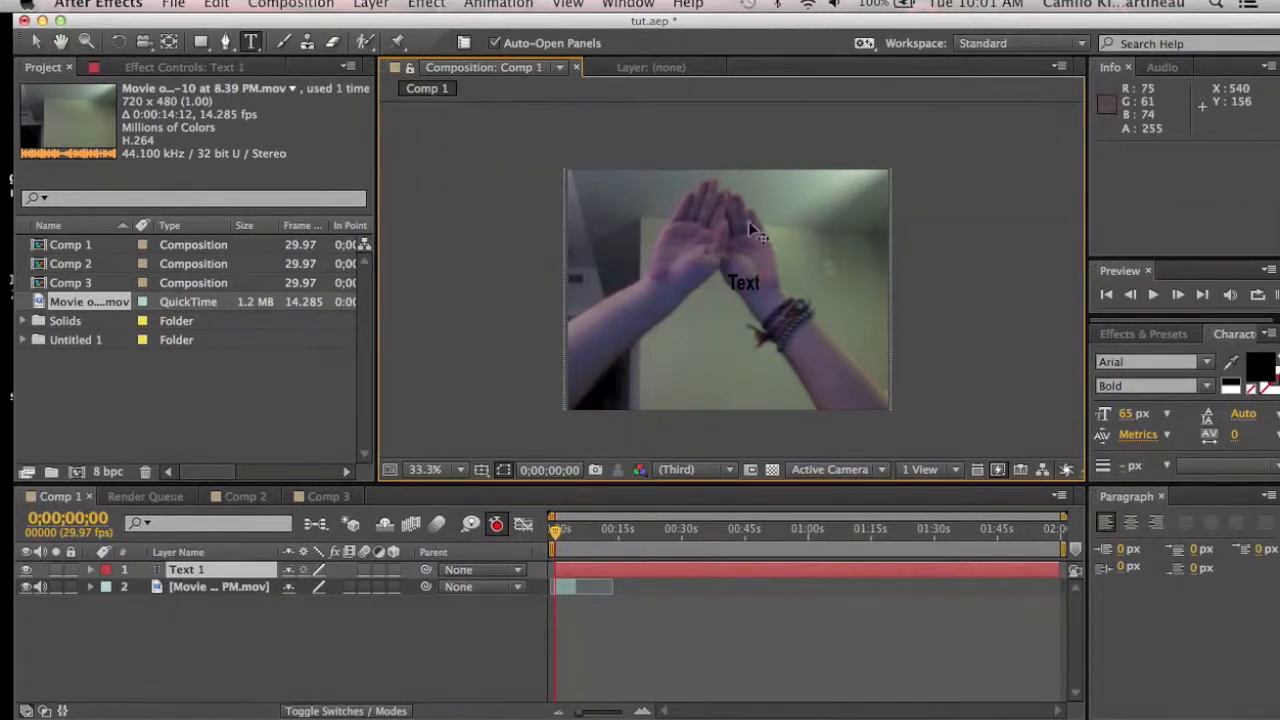
Step: Select the text and set its fill colour to red and its font size to 131 px
drag(762, 282, 727, 280)
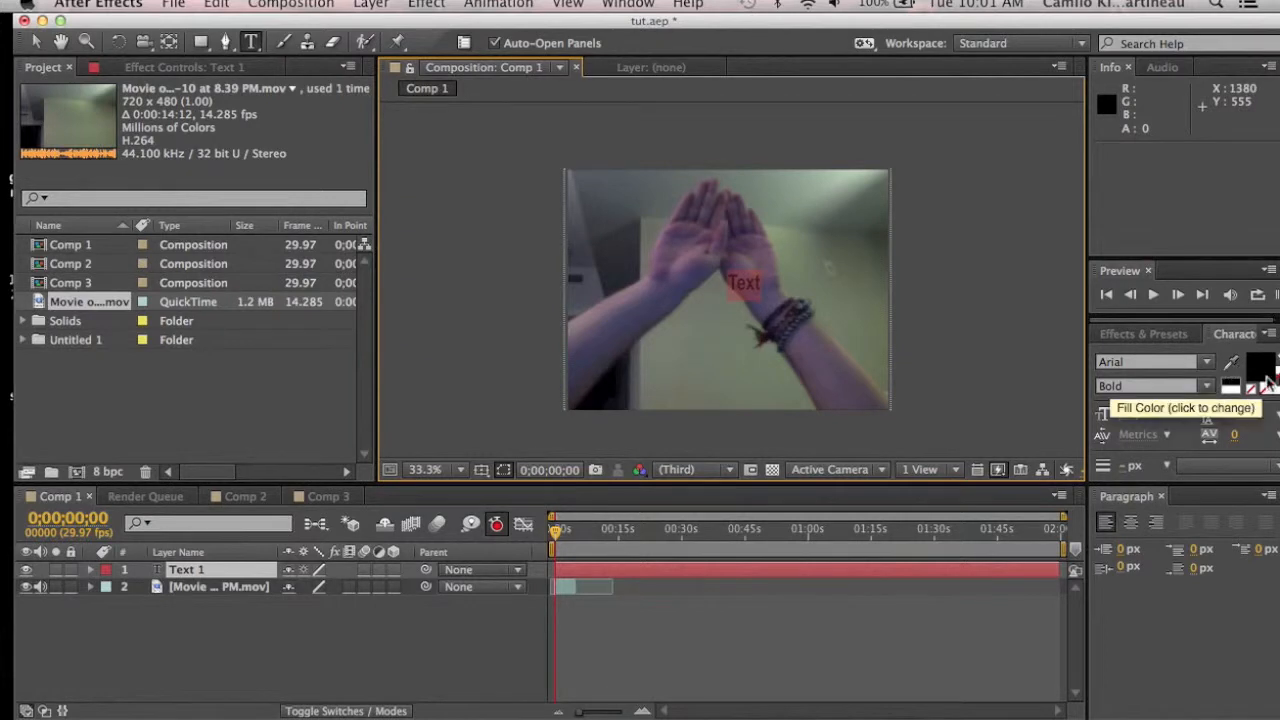
click(1263, 372)
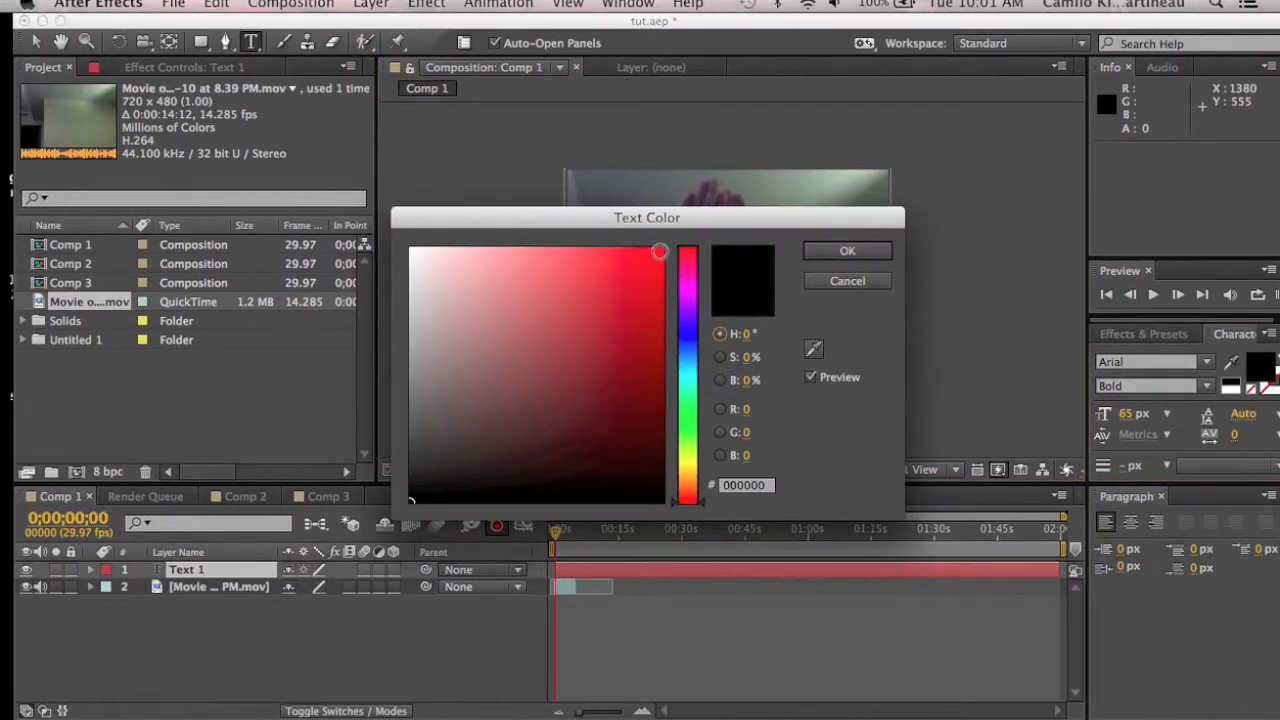
click(661, 249)
click(872, 250)
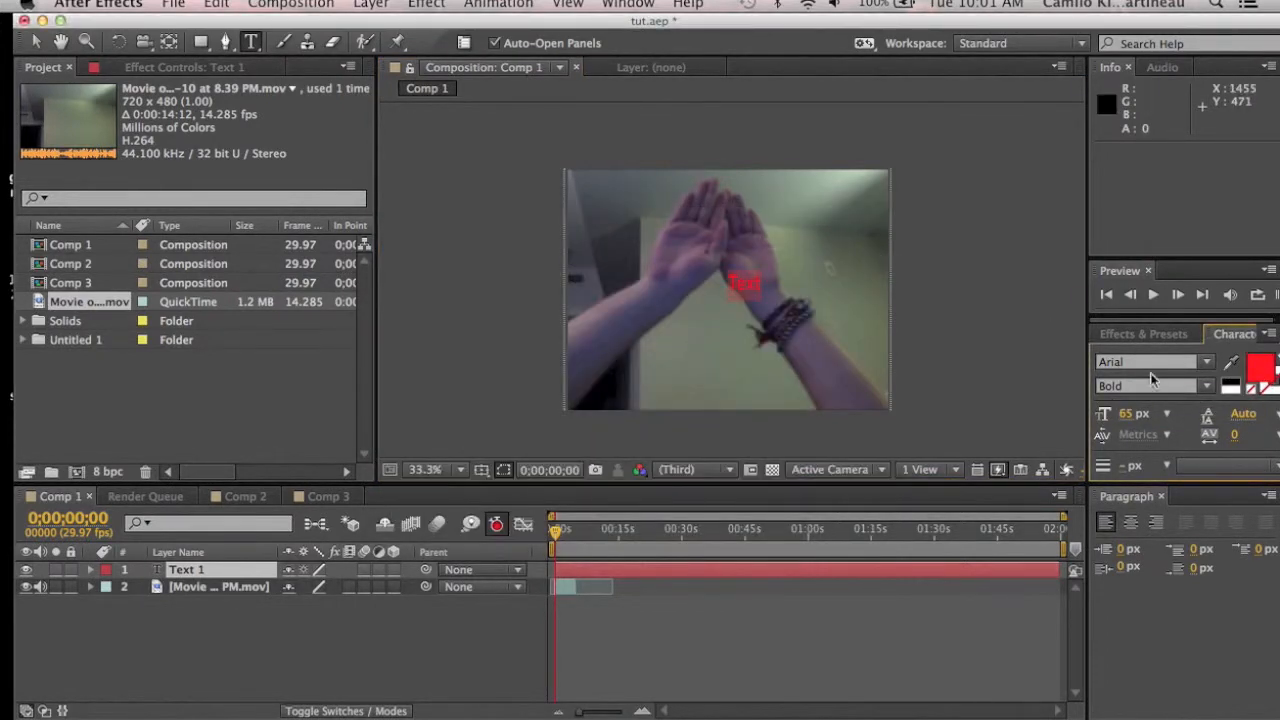
drag(1133, 413, 1206, 418)
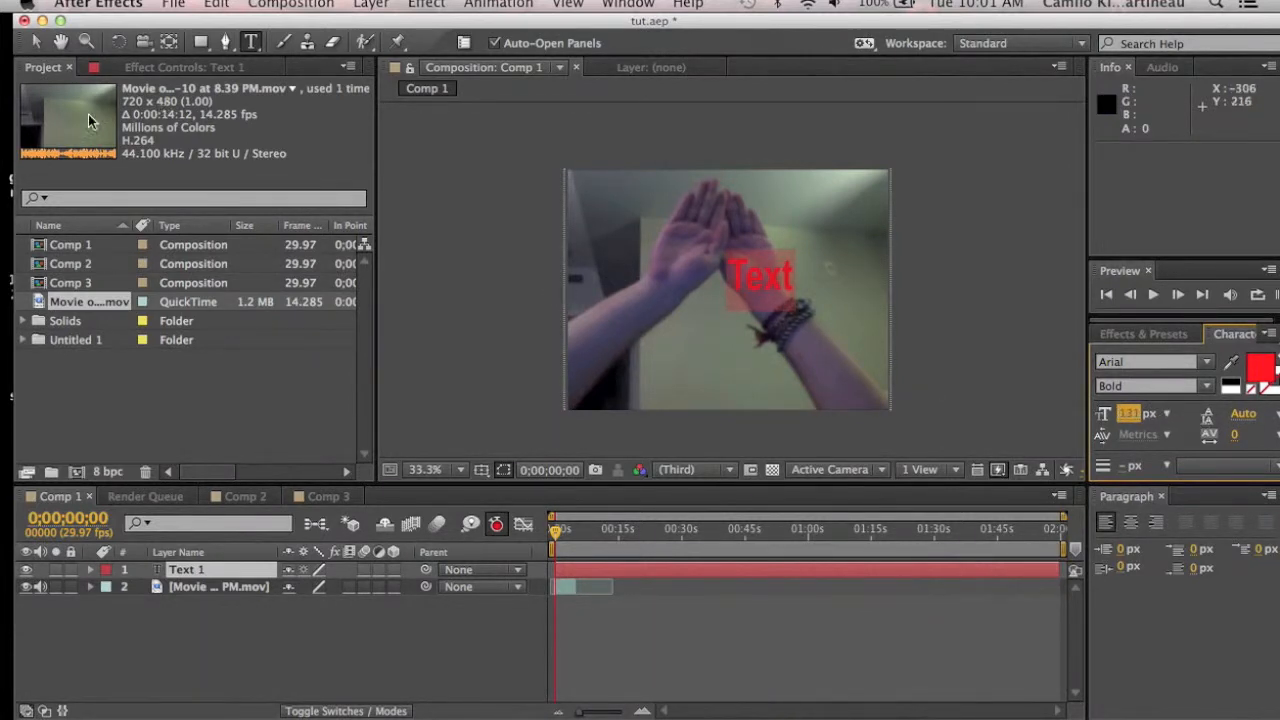
Step: Move the text layer up over the hands in the footage
click(35, 42)
drag(736, 268, 716, 242)
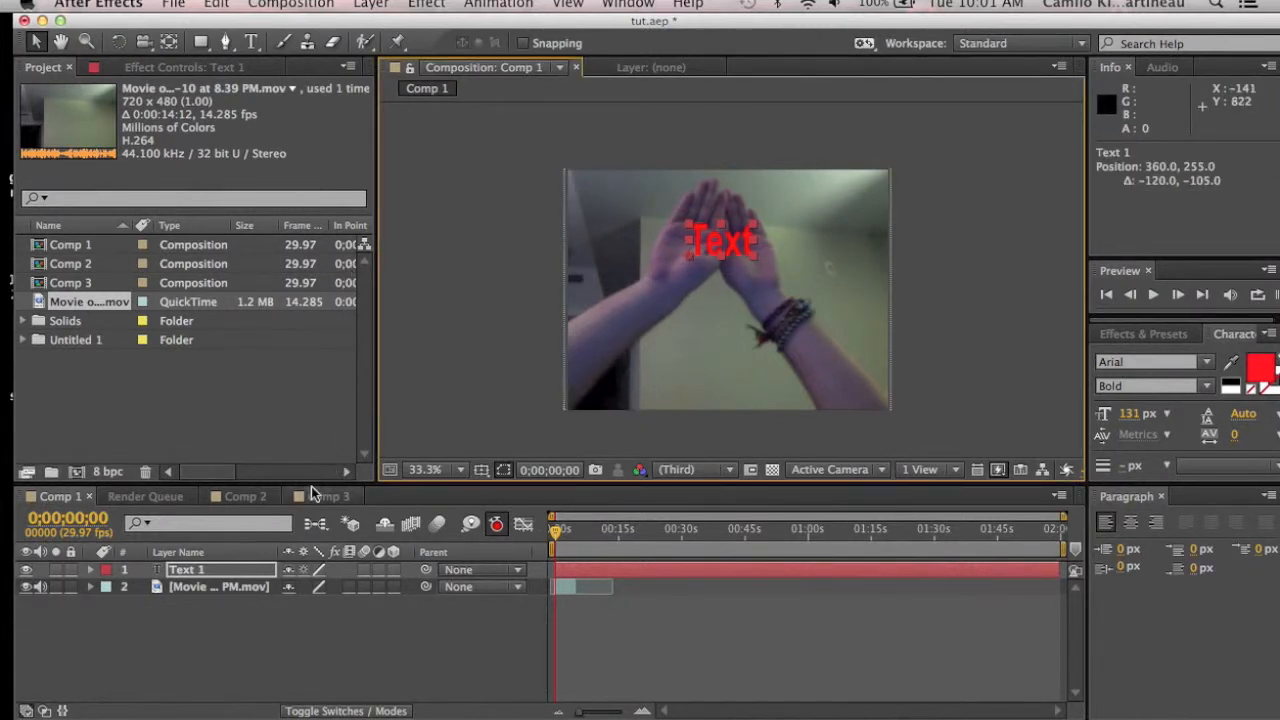
Step: Create a second text layer and enter Text as its content
click(371, 5)
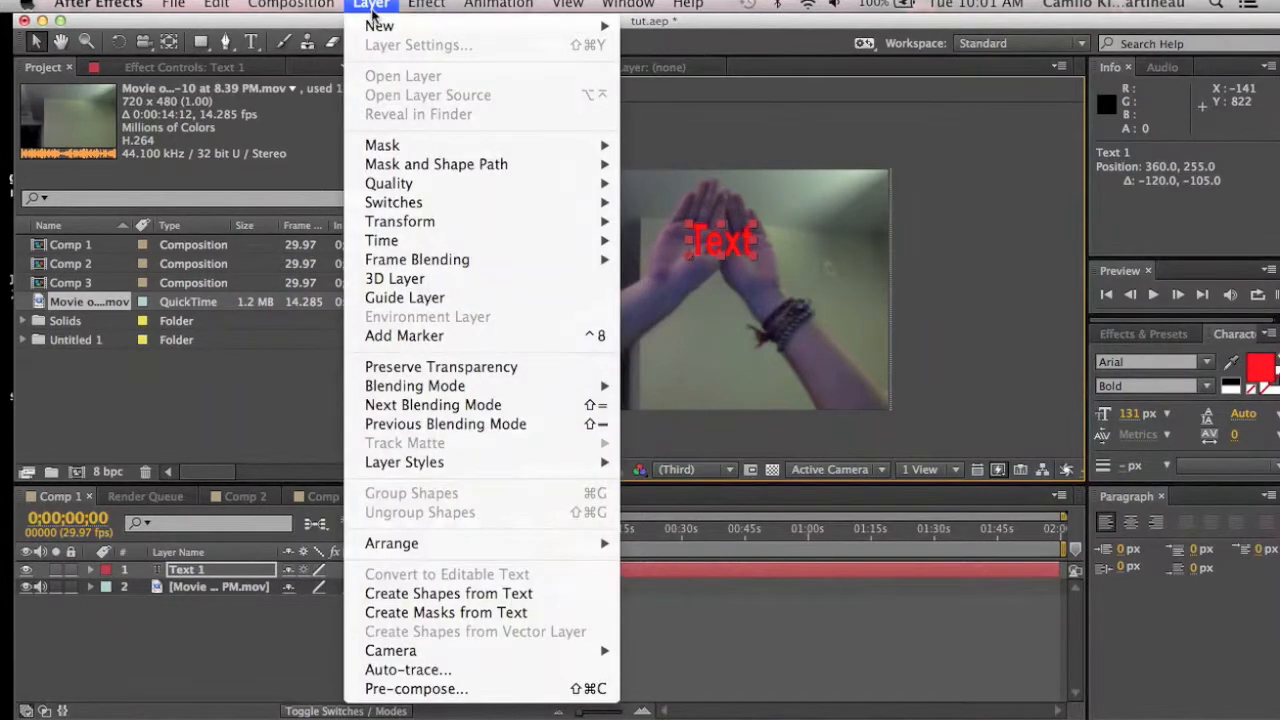
mouse_move(380, 25)
click(680, 37)
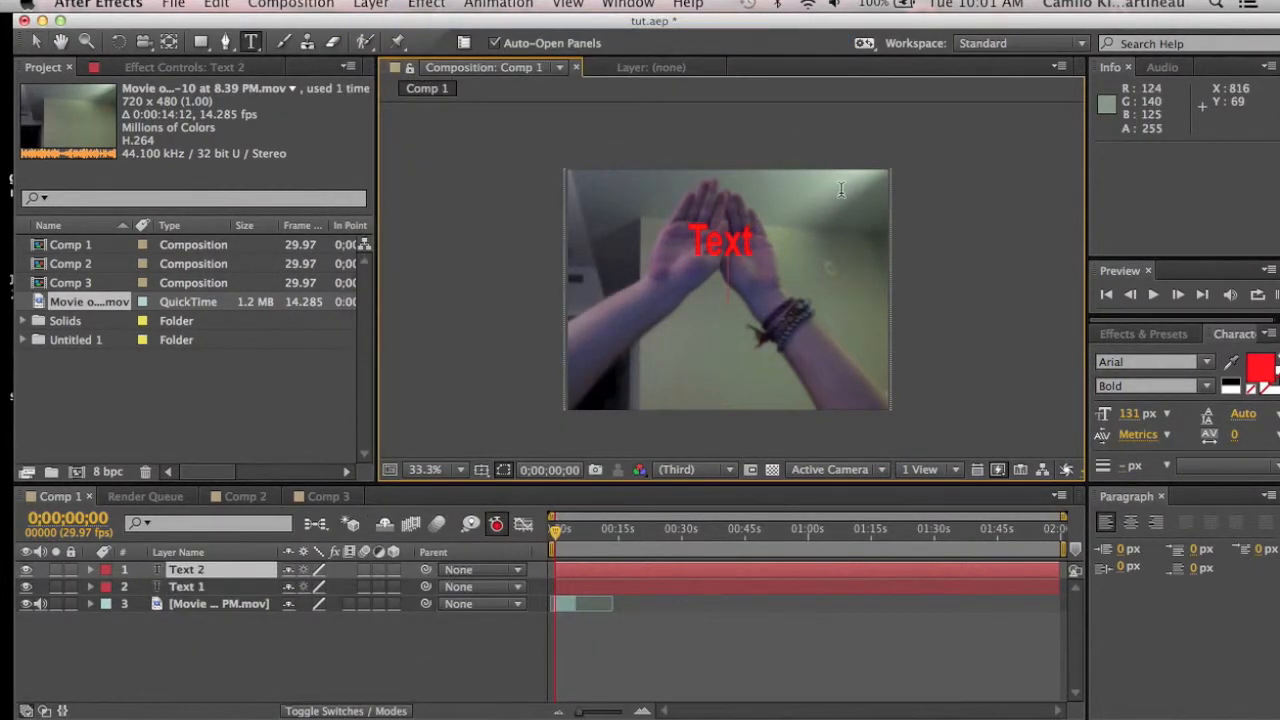
key(BackSpace)
key(BackSpace)
text(Text)
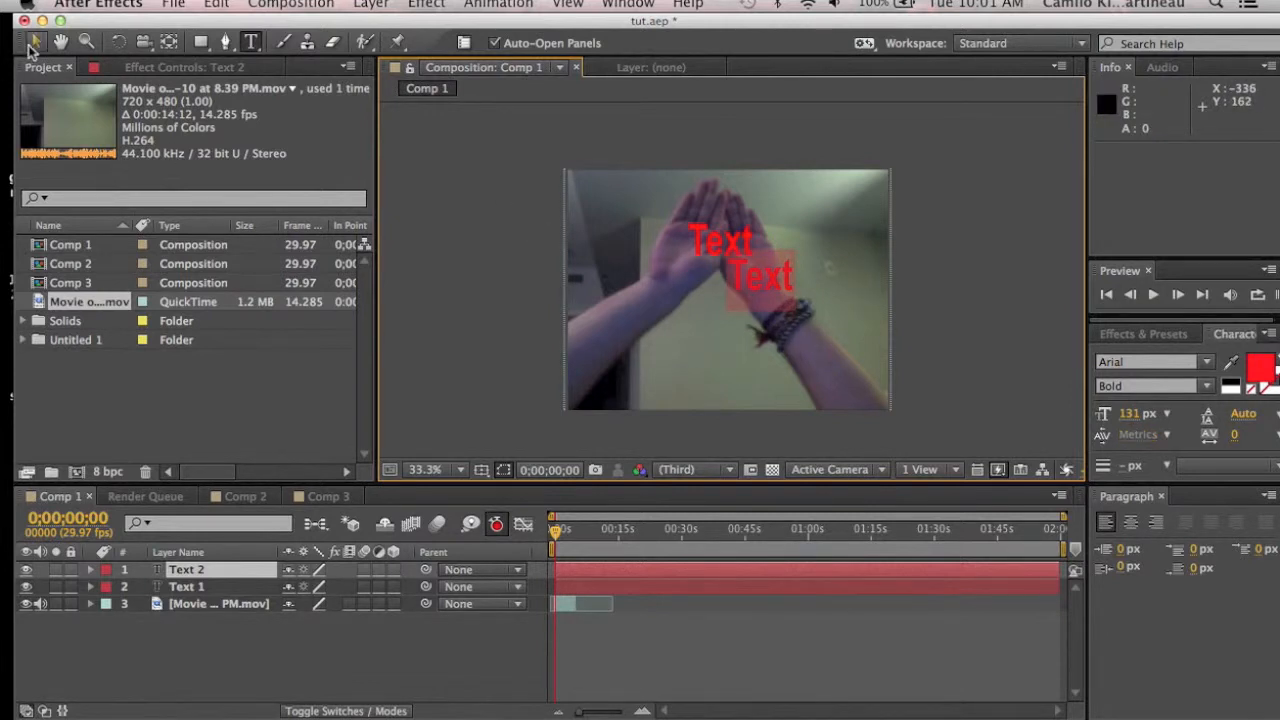
Step: Place the second text layer over the first and stretch it to about 205% by 295% scale
click(30, 44)
drag(767, 279, 724, 245)
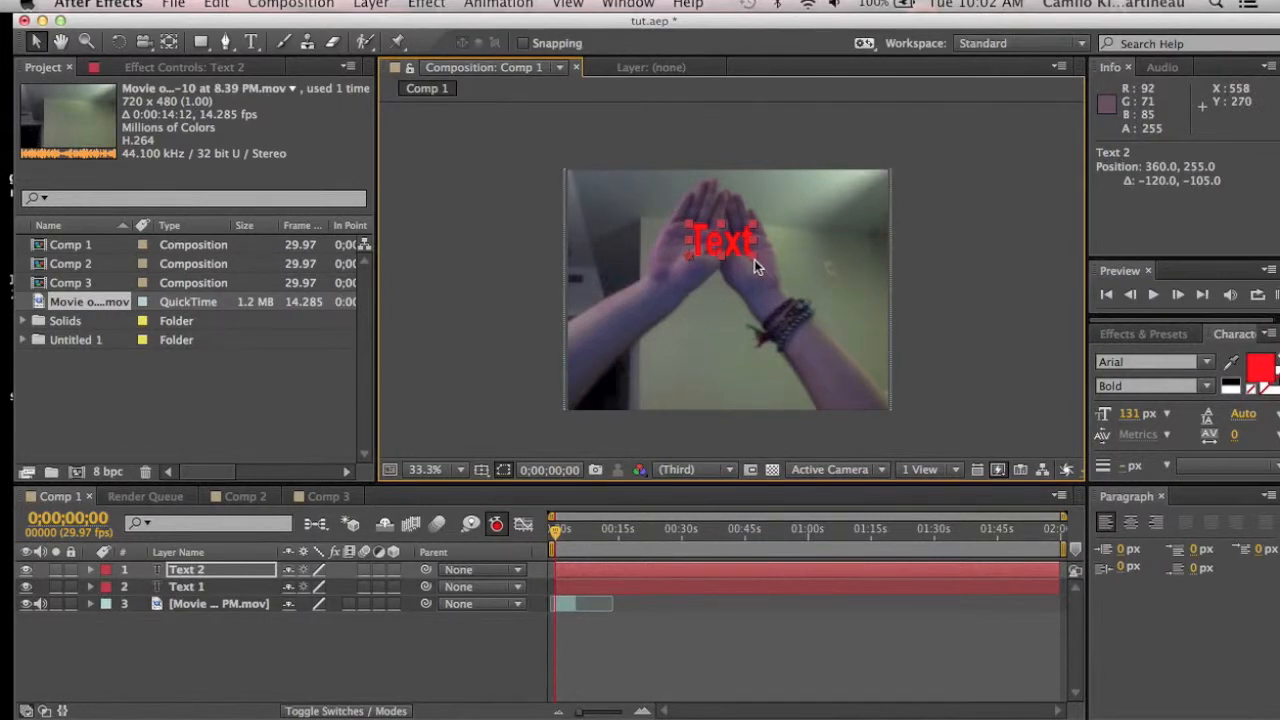
drag(754, 259, 821, 260)
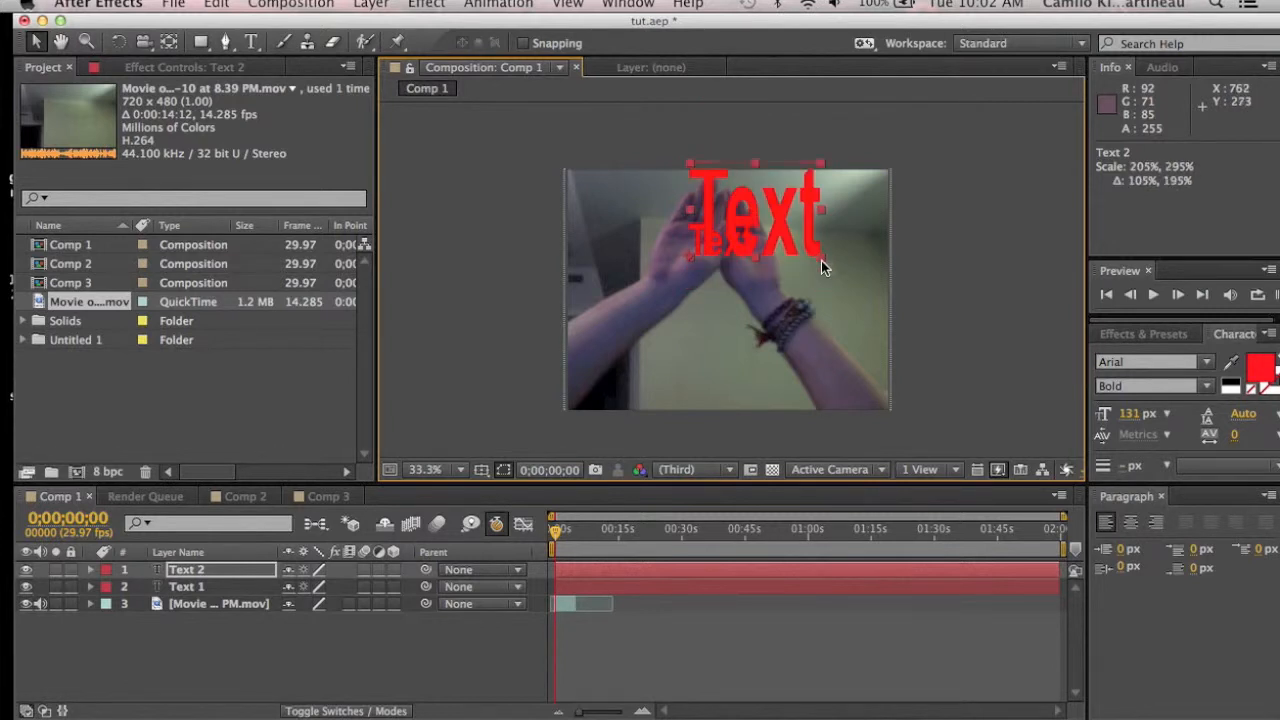
drag(746, 225, 728, 244)
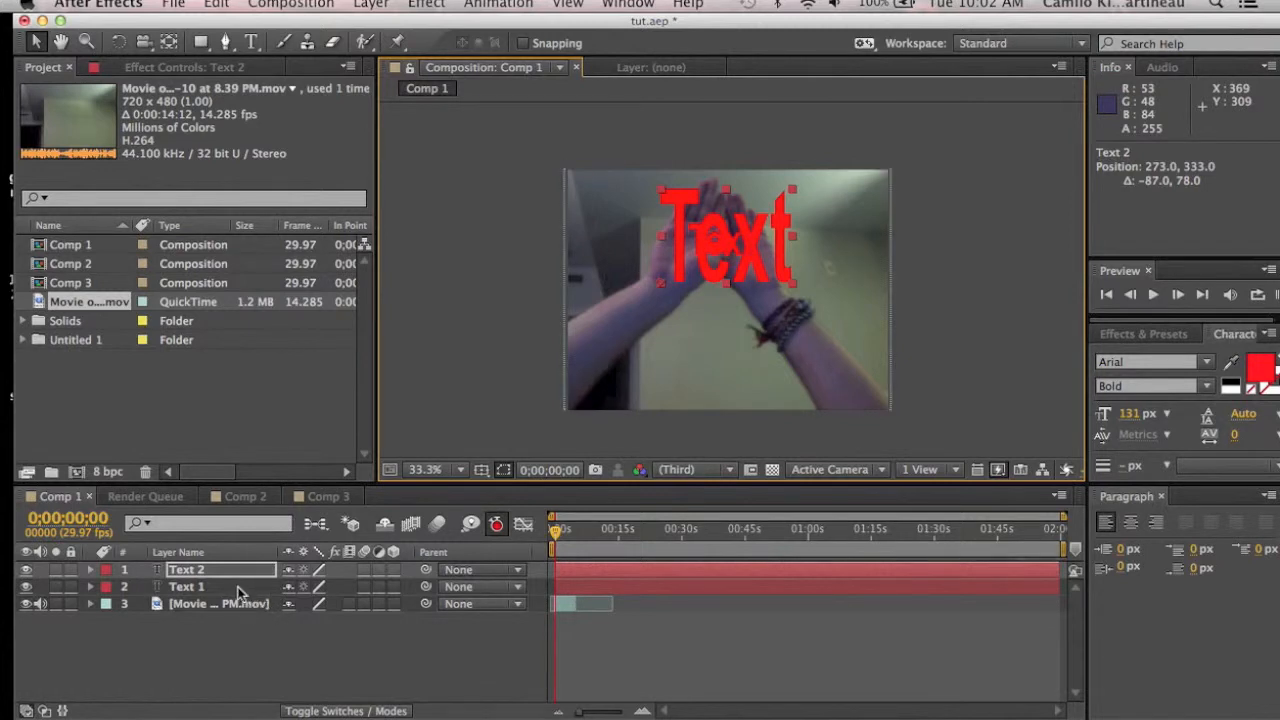
Step: Select the first text layer, stretch it to about 196% by 295% scale and align it with the second
click(241, 589)
click(756, 263)
drag(756, 263, 807, 259)
drag(727, 216, 701, 240)
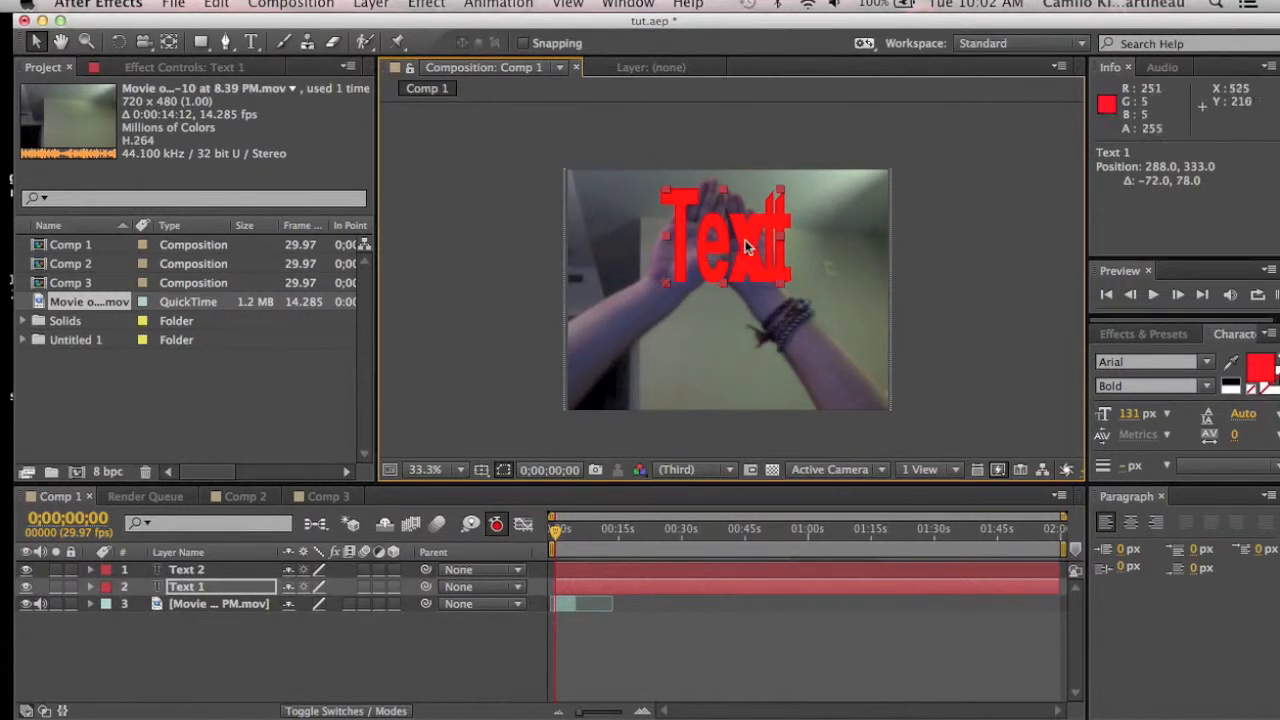
drag(782, 245, 790, 245)
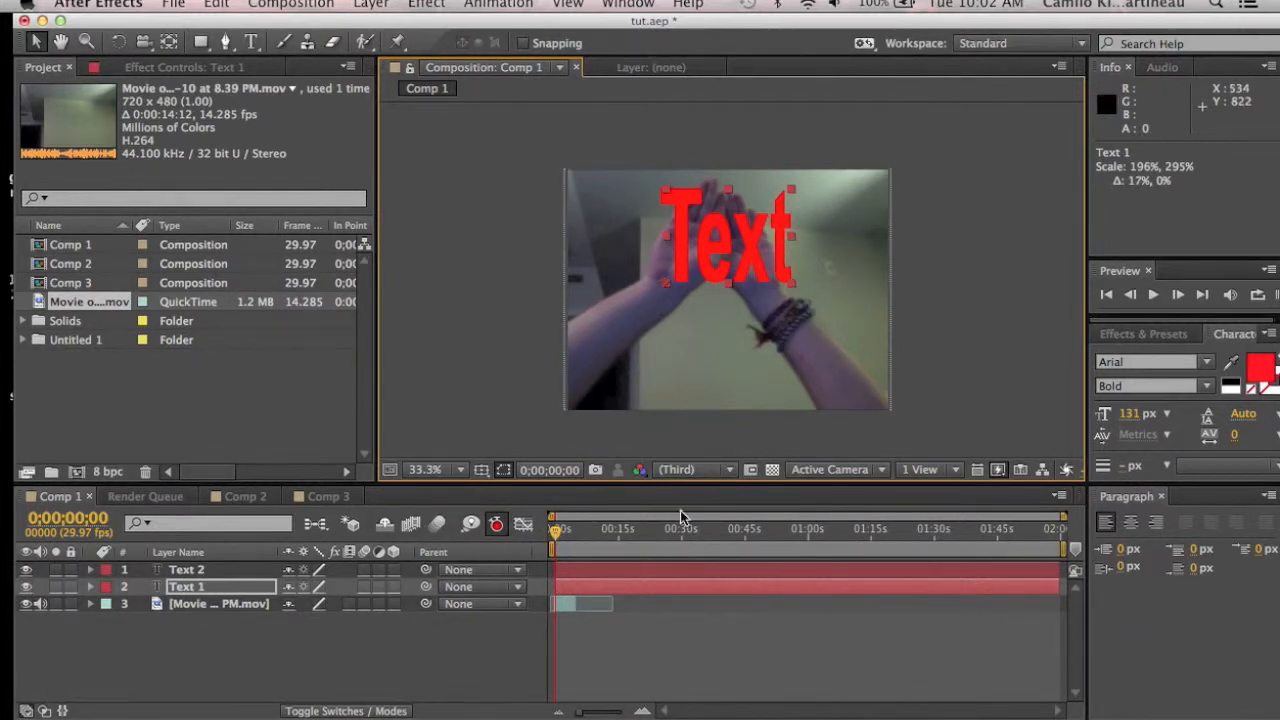
Step: Scrub the timeline to check the text over the moving footage
drag(557, 531, 578, 532)
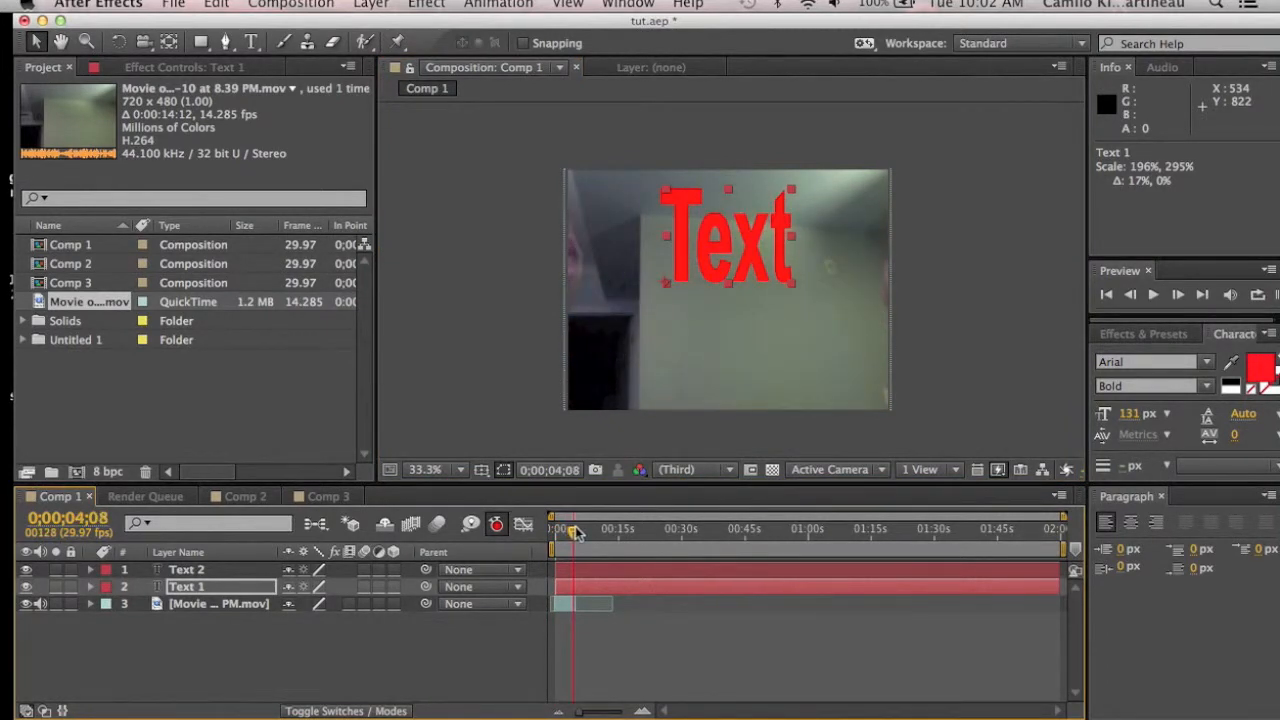
drag(575, 532, 565, 530)
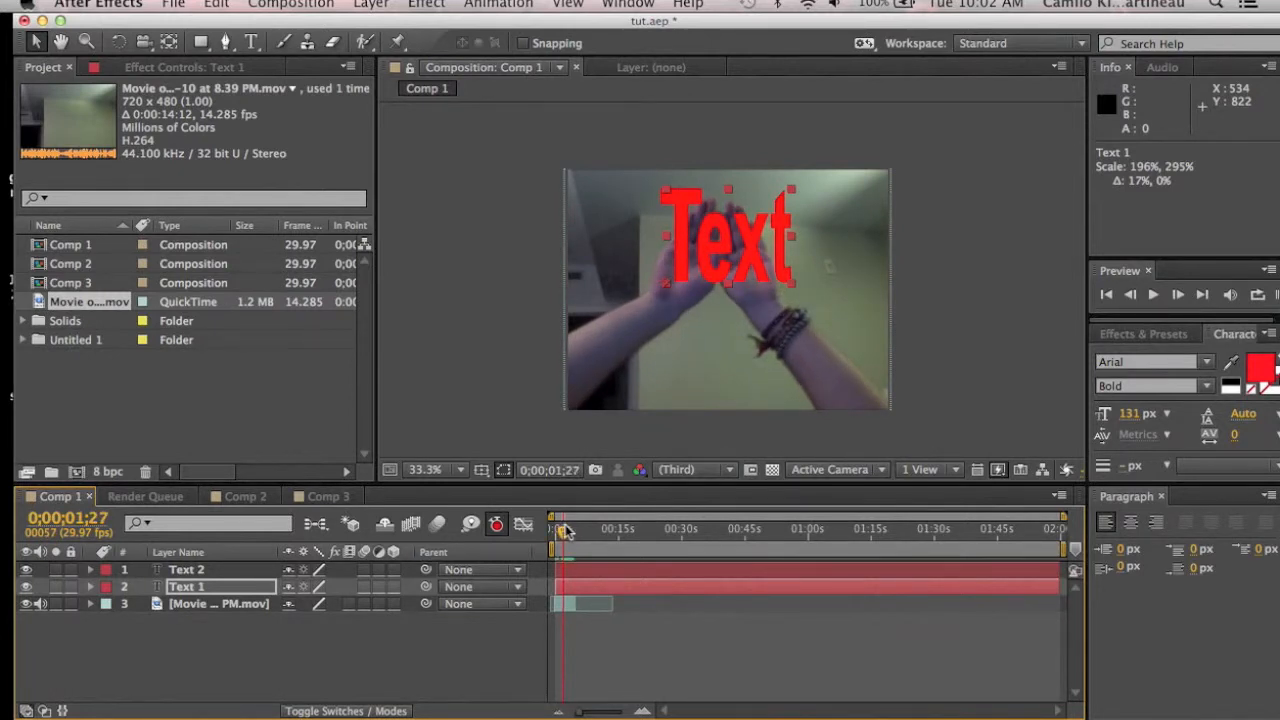
drag(563, 529, 560, 534)
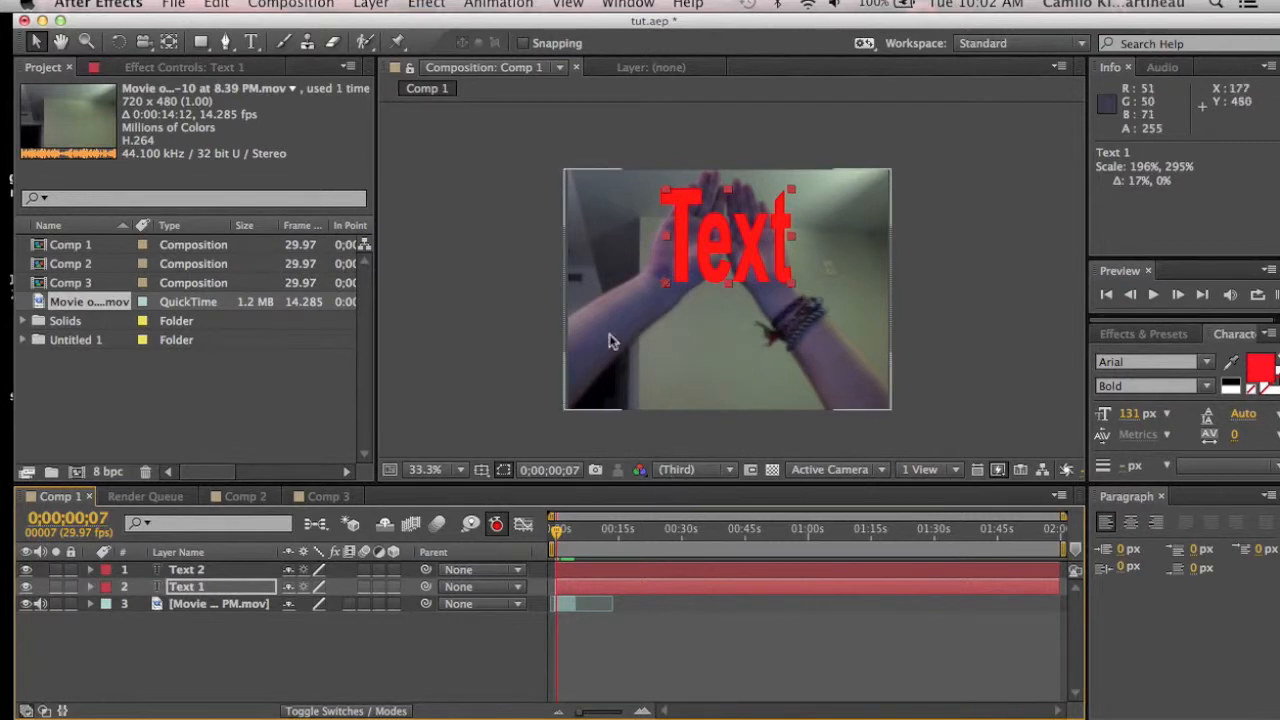
Step: Switch to the Pen tool, set the viewer to 100% around the text, and hide the Text 2 layer
click(225, 42)
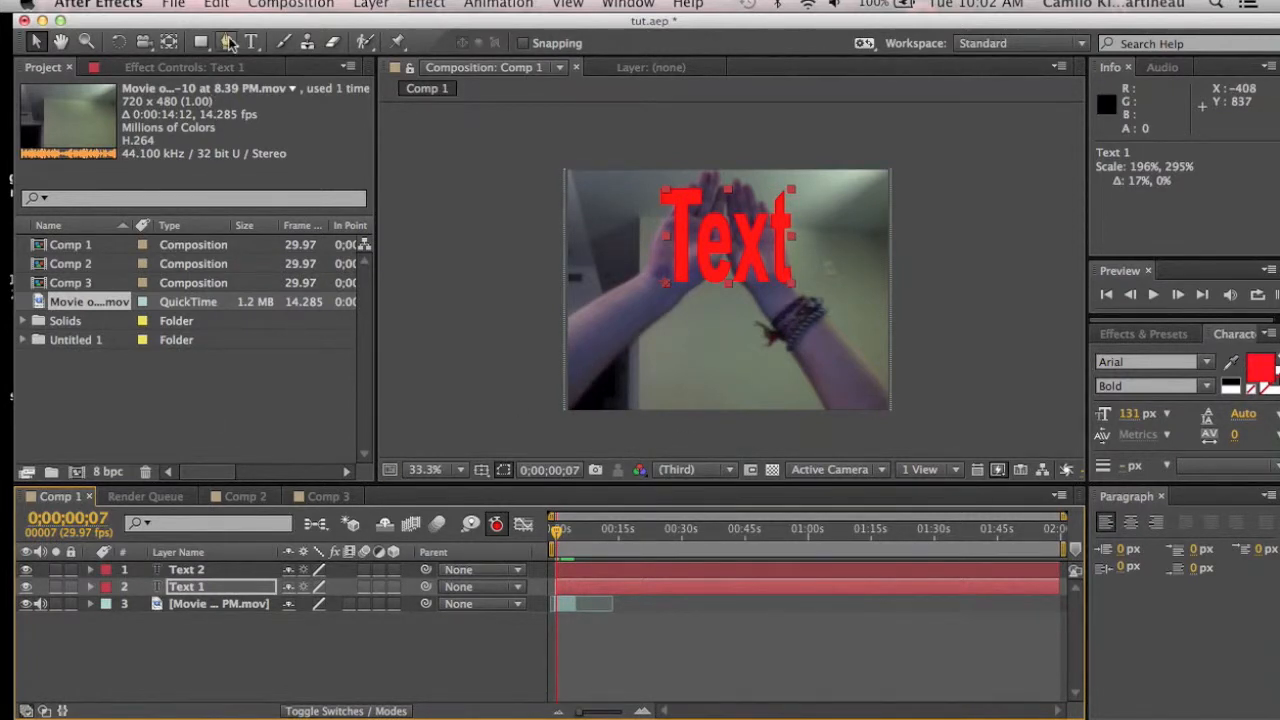
click(425, 469)
click(440, 594)
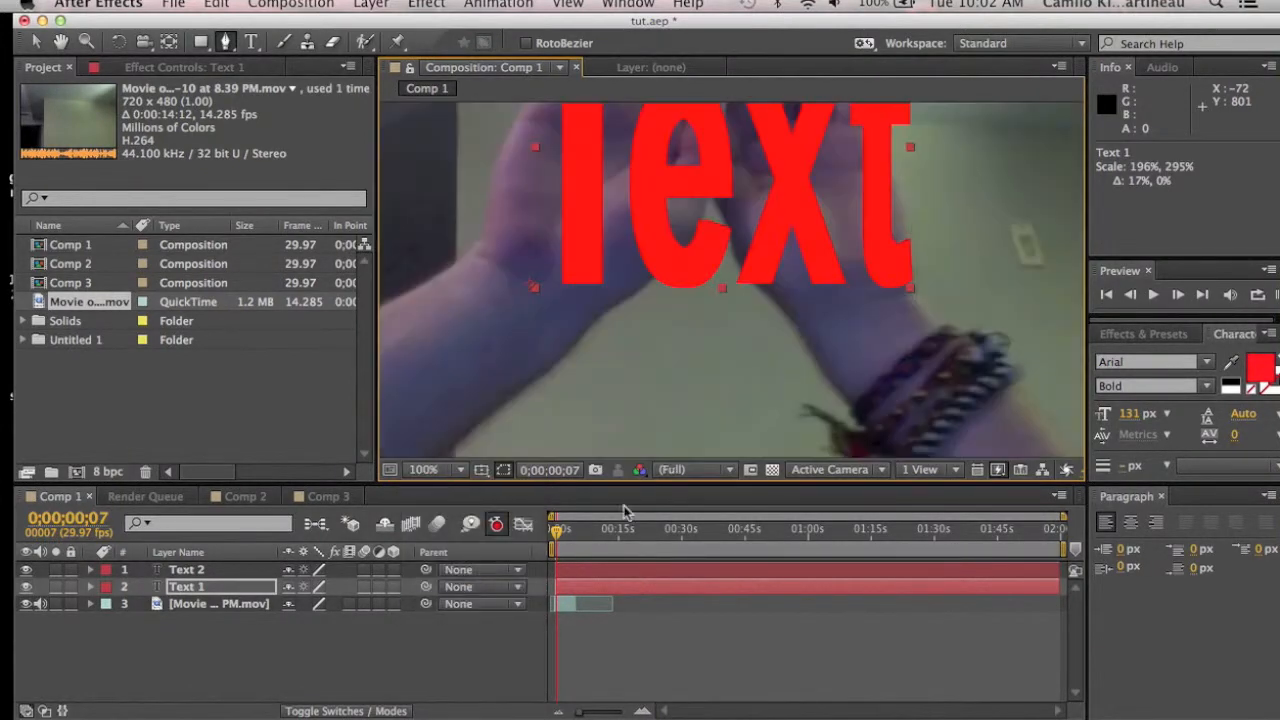
click(60, 42)
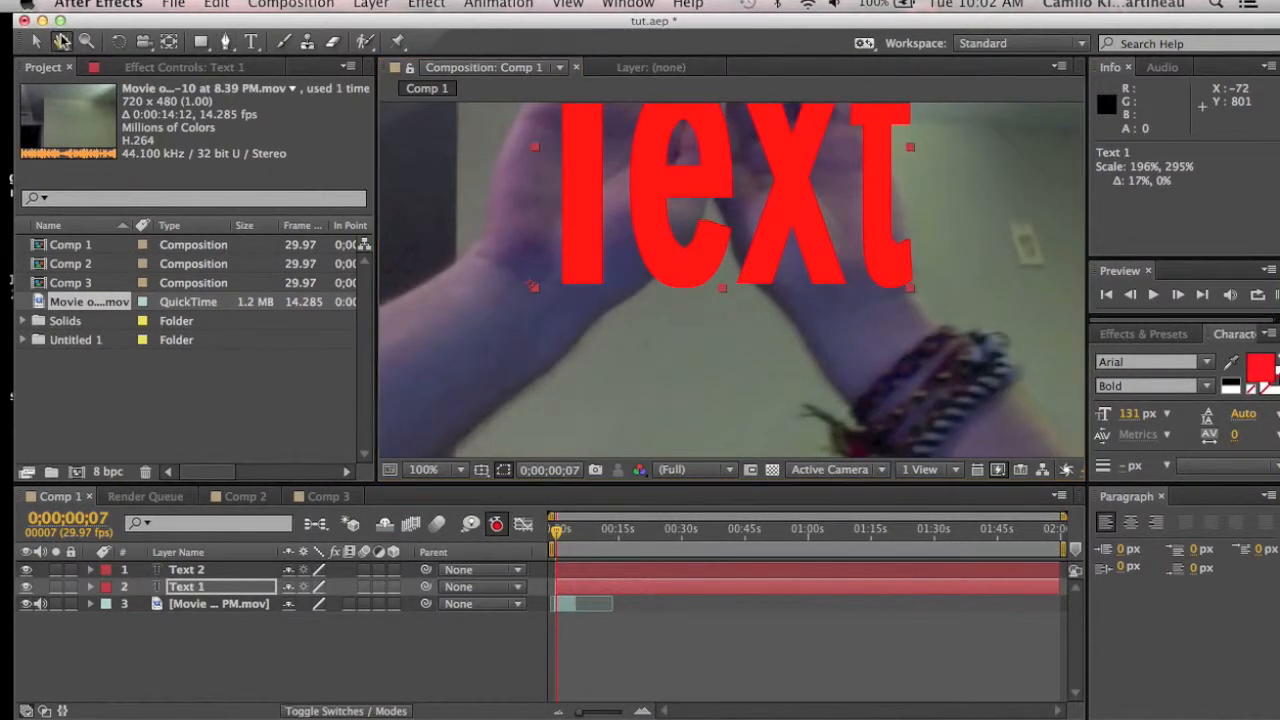
drag(748, 342, 733, 508)
click(226, 41)
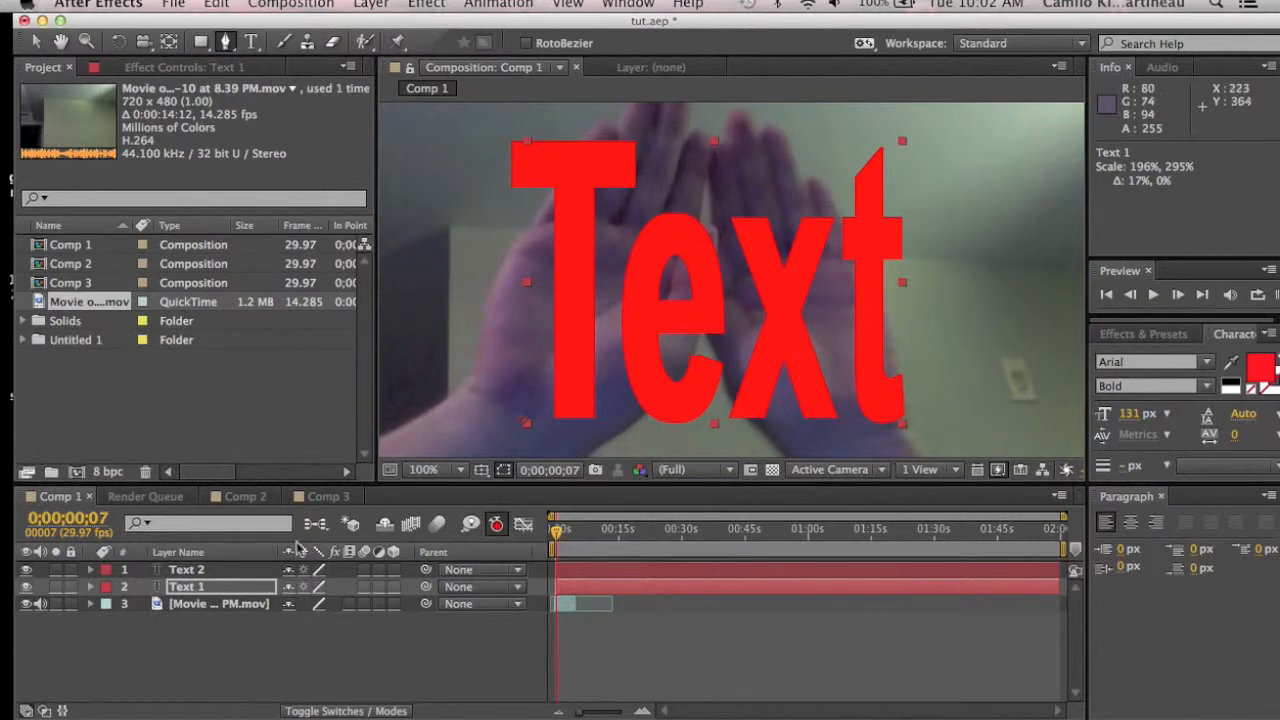
click(26, 569)
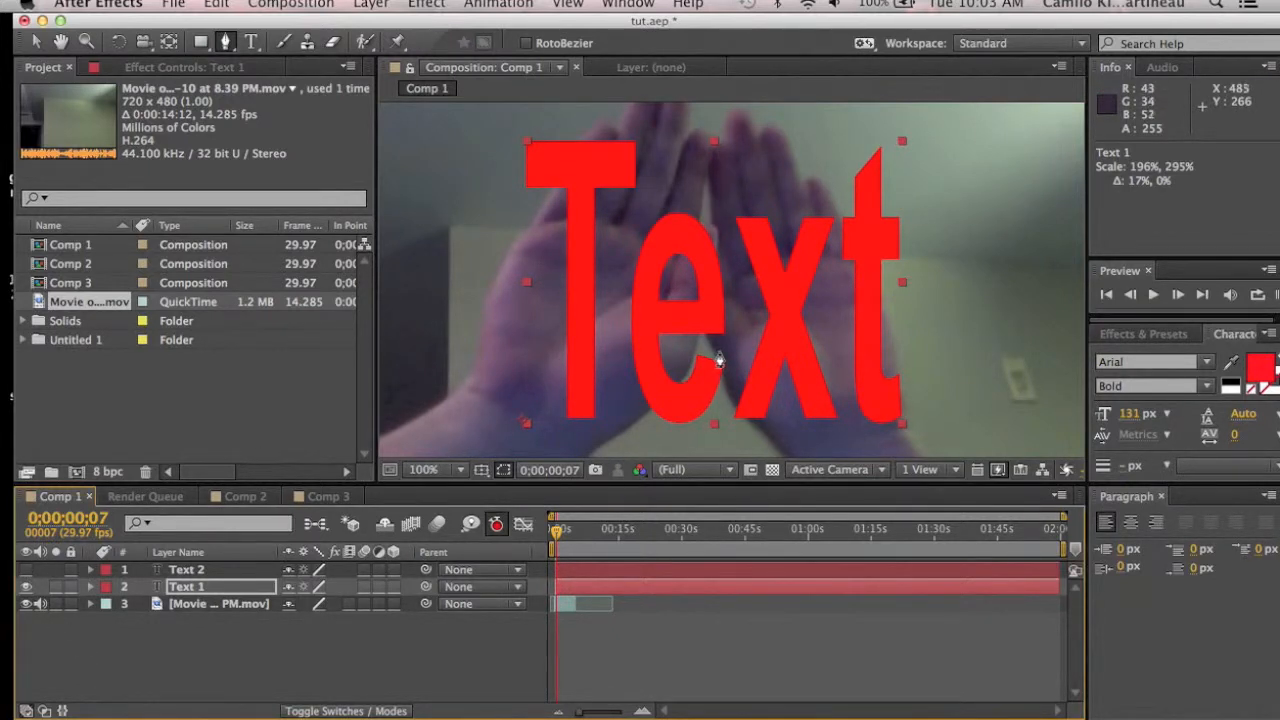
Step: With the Pen tool, trace the 'e' of the first text layer as a mask path
drag(715, 354, 647, 345)
drag(654, 244, 693, 235)
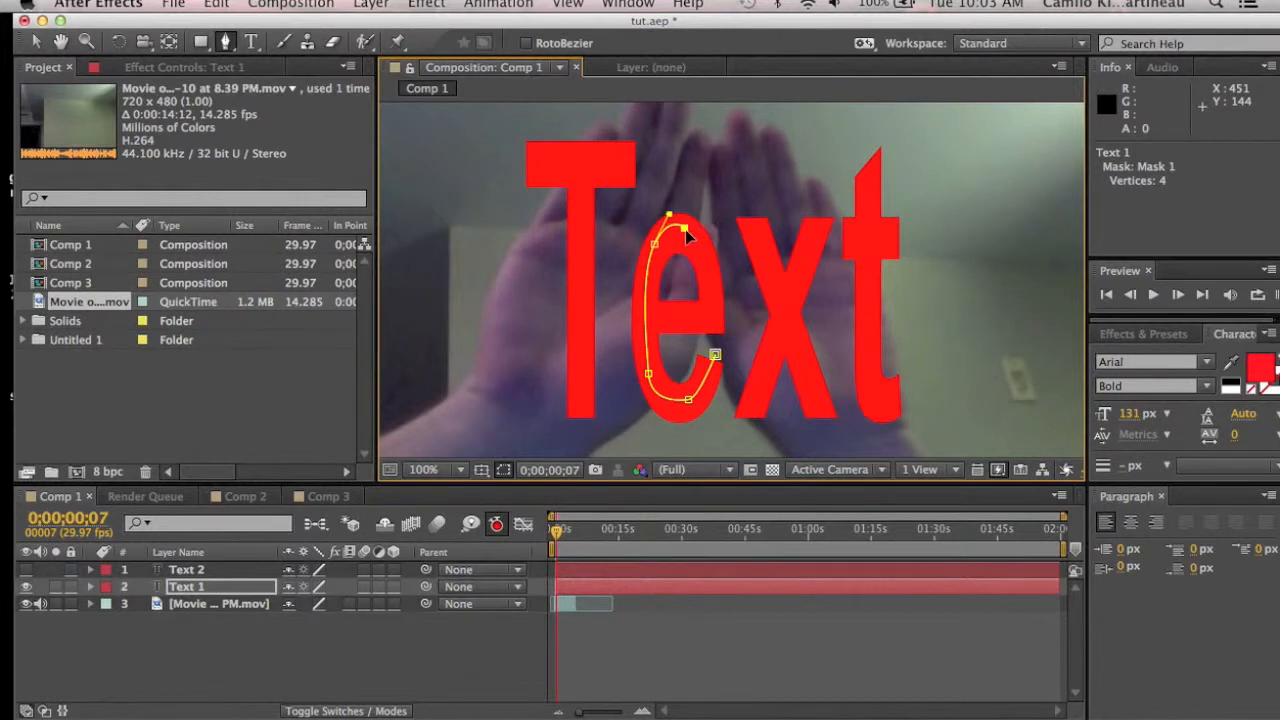
click(710, 287)
drag(714, 290, 713, 333)
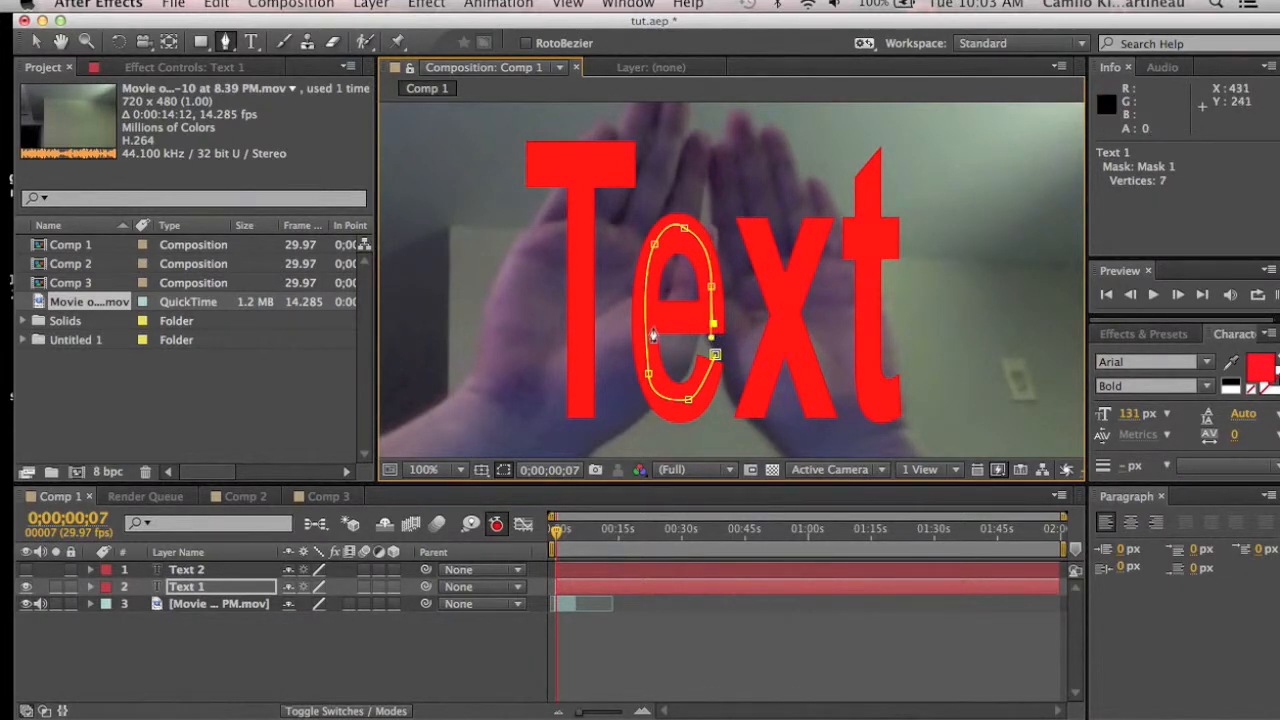
click(633, 323)
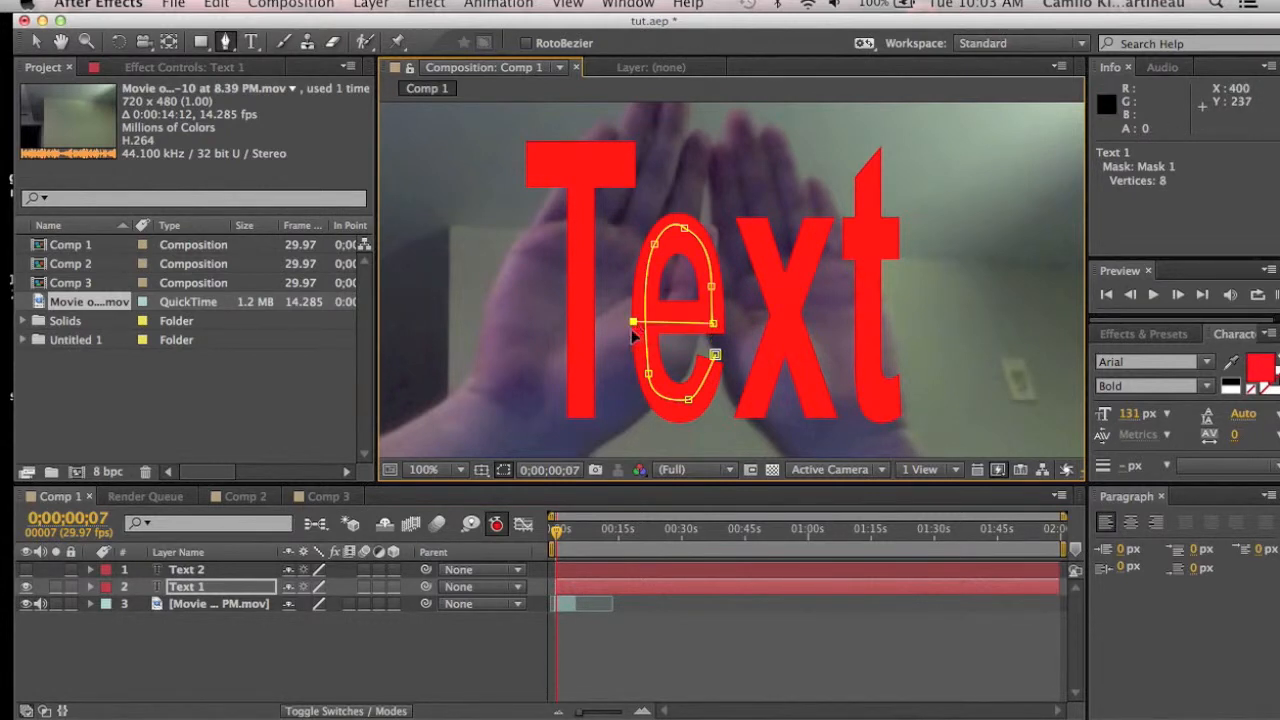
click(625, 430)
Step: Zoom the viewer out to 25% and continue the mask path up through the 'T'
scroll(626, 436, down, 3)
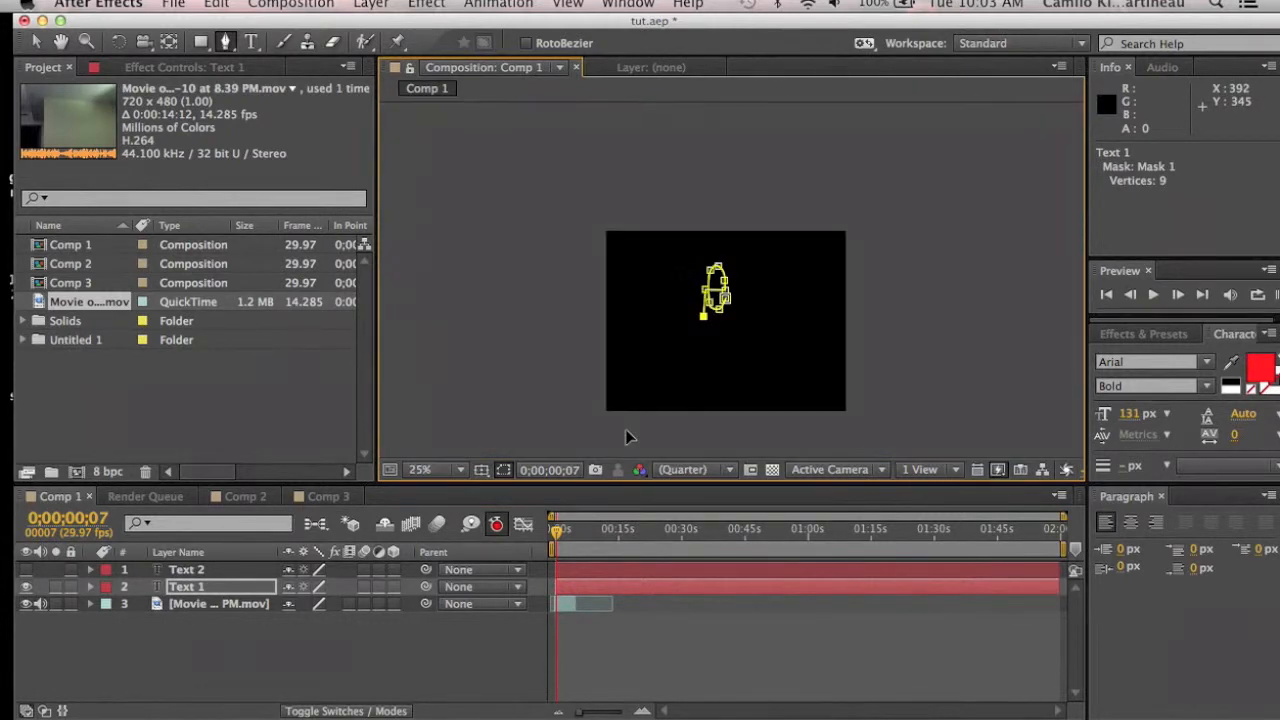
click(691, 323)
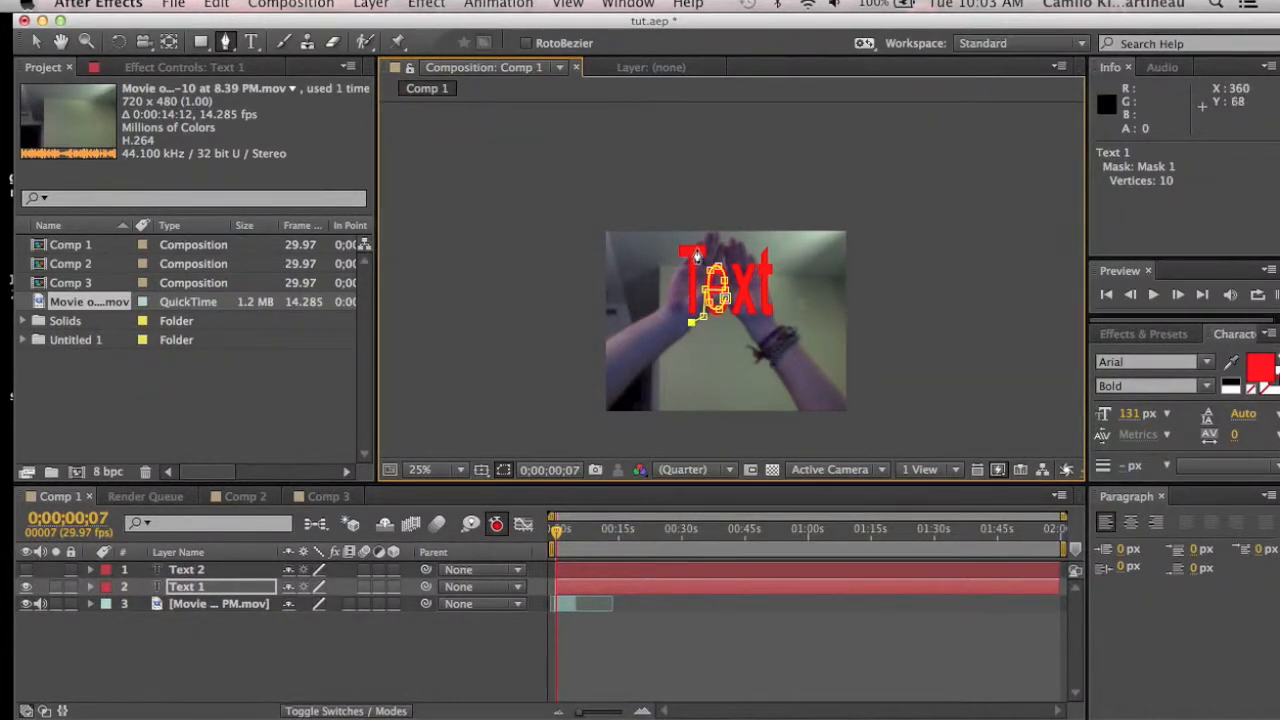
click(691, 242)
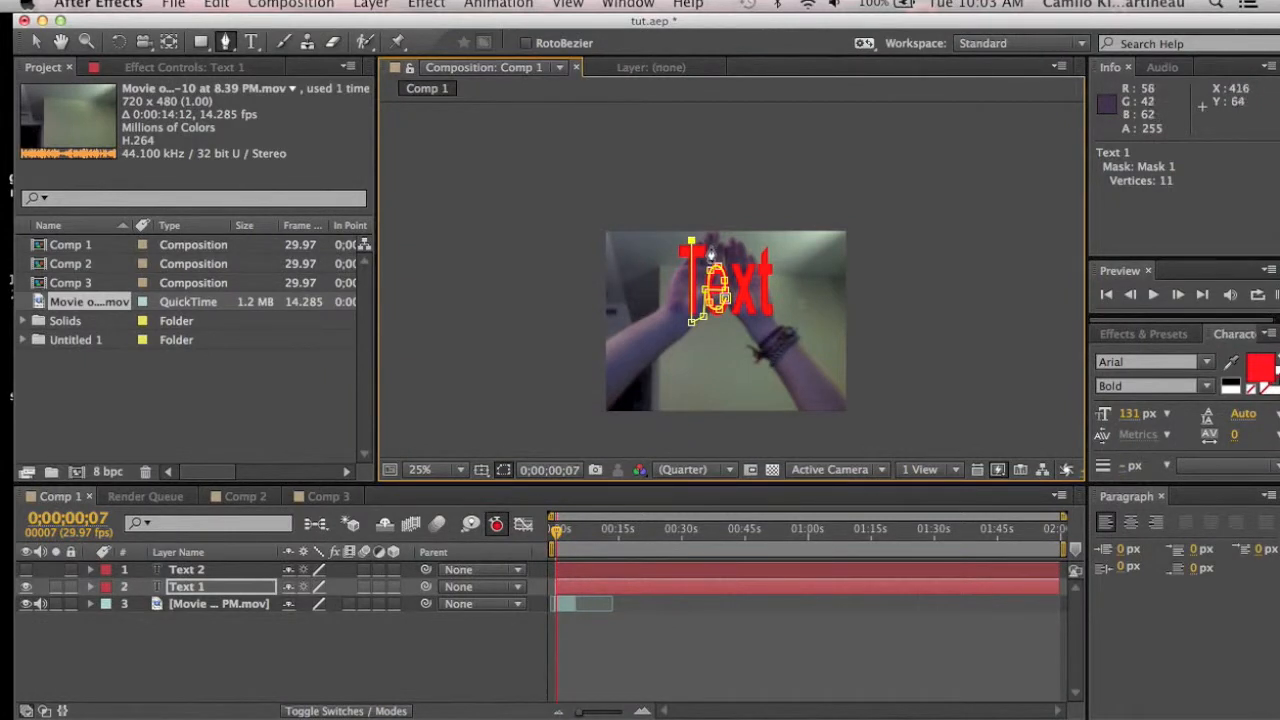
click(713, 240)
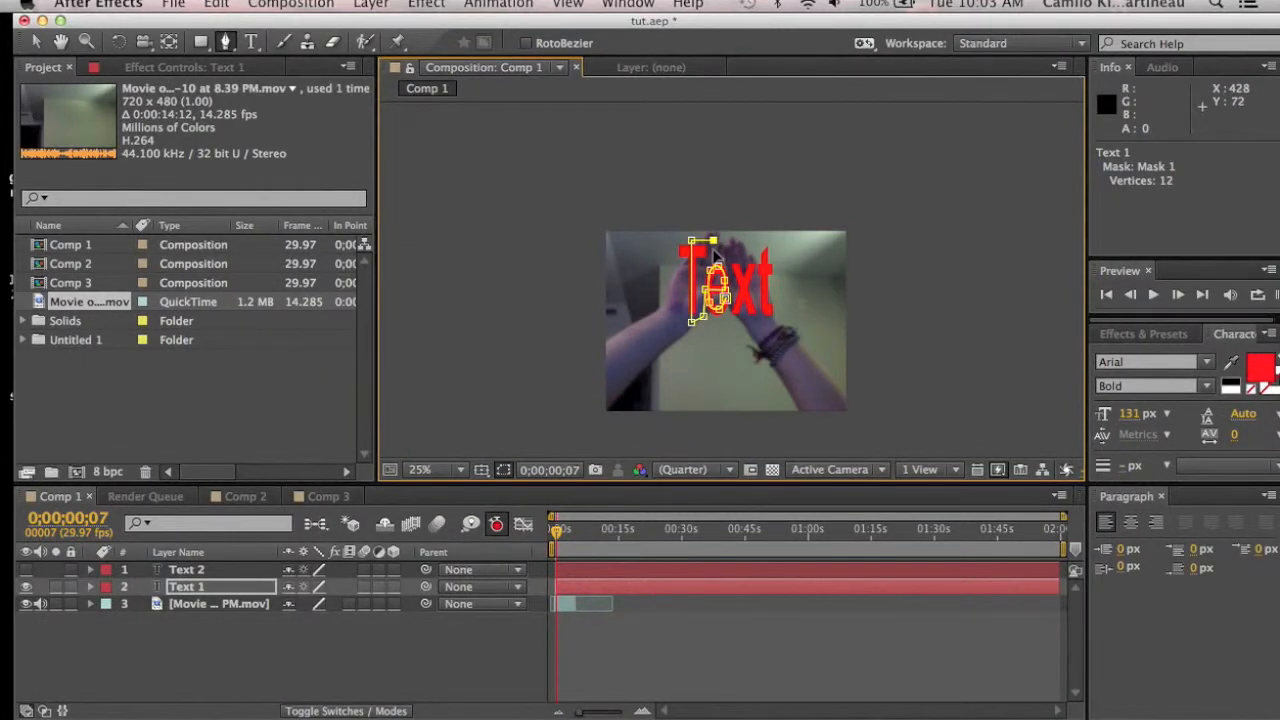
click(670, 253)
click(711, 290)
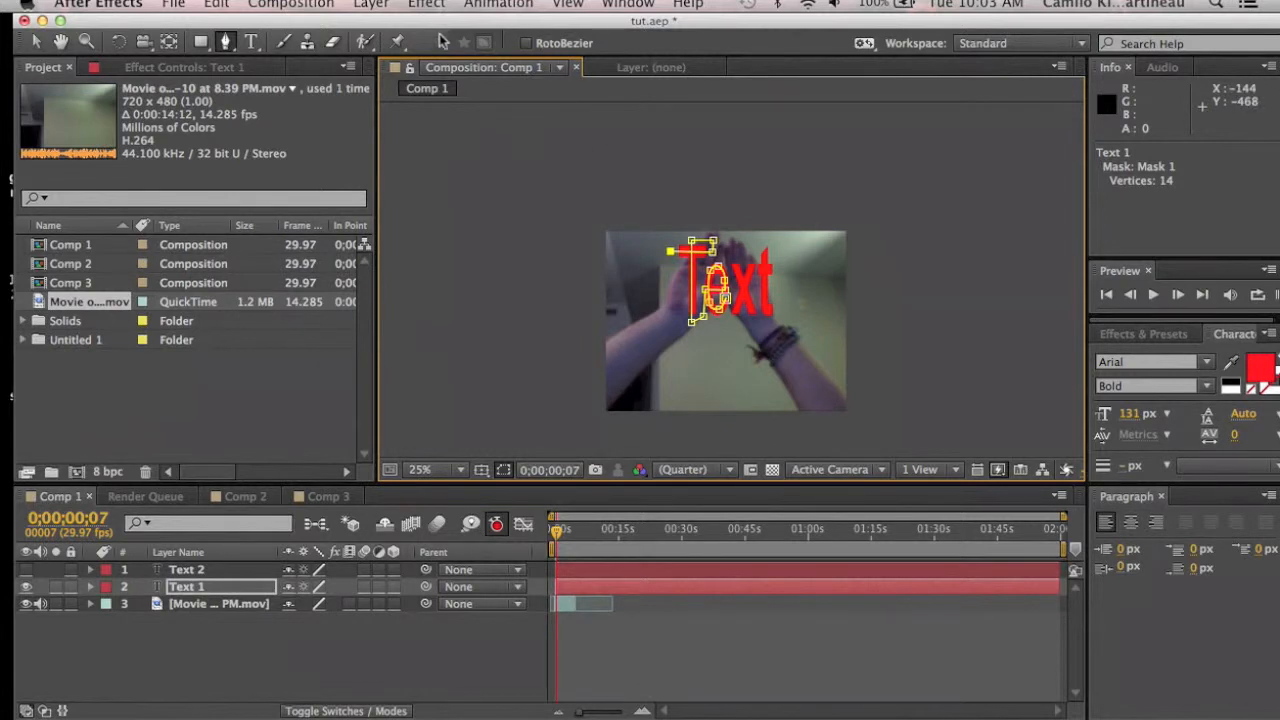
Step: Show only the Text 2 layer at 100% view and start a new mask path tracing its 'x'
click(197, 569)
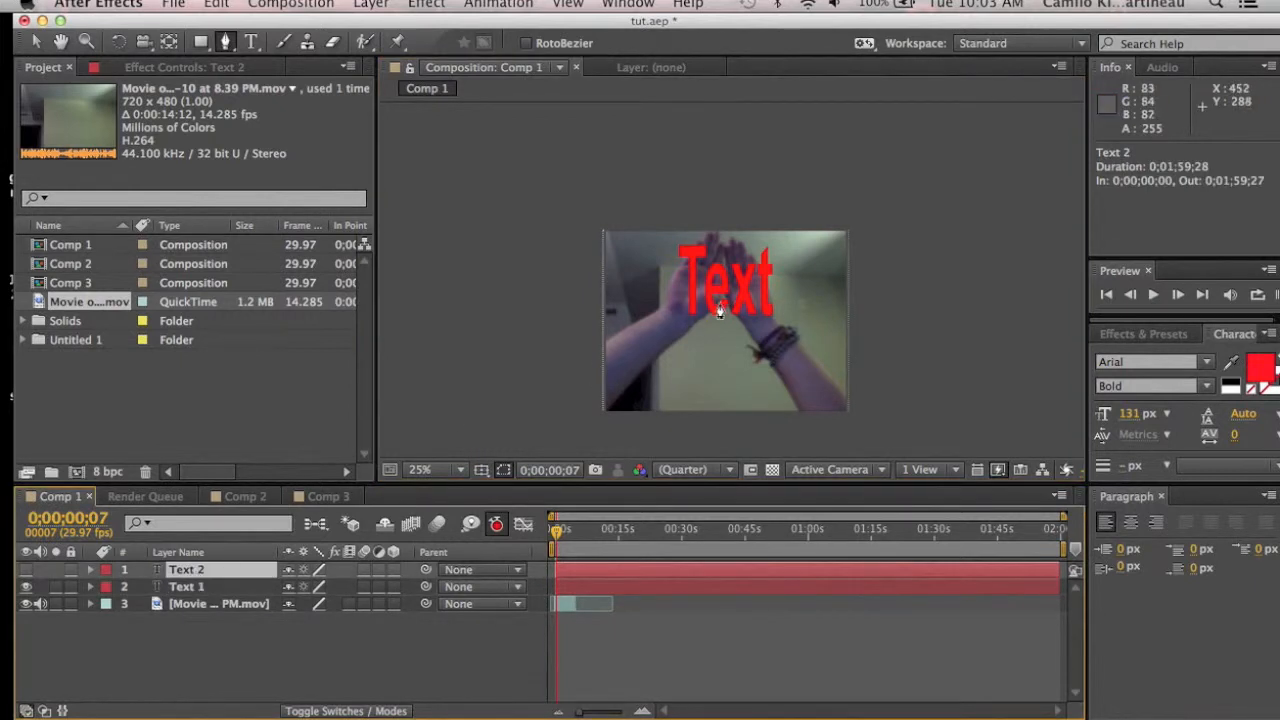
click(27, 587)
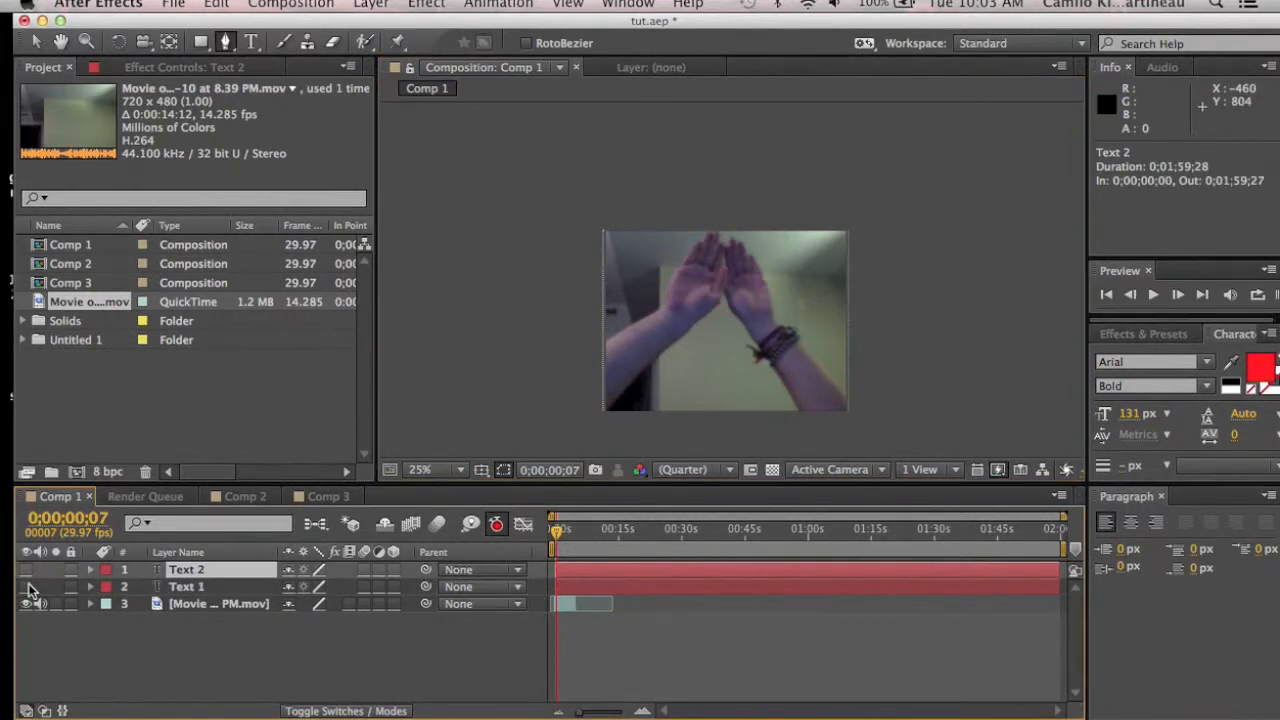
click(27, 569)
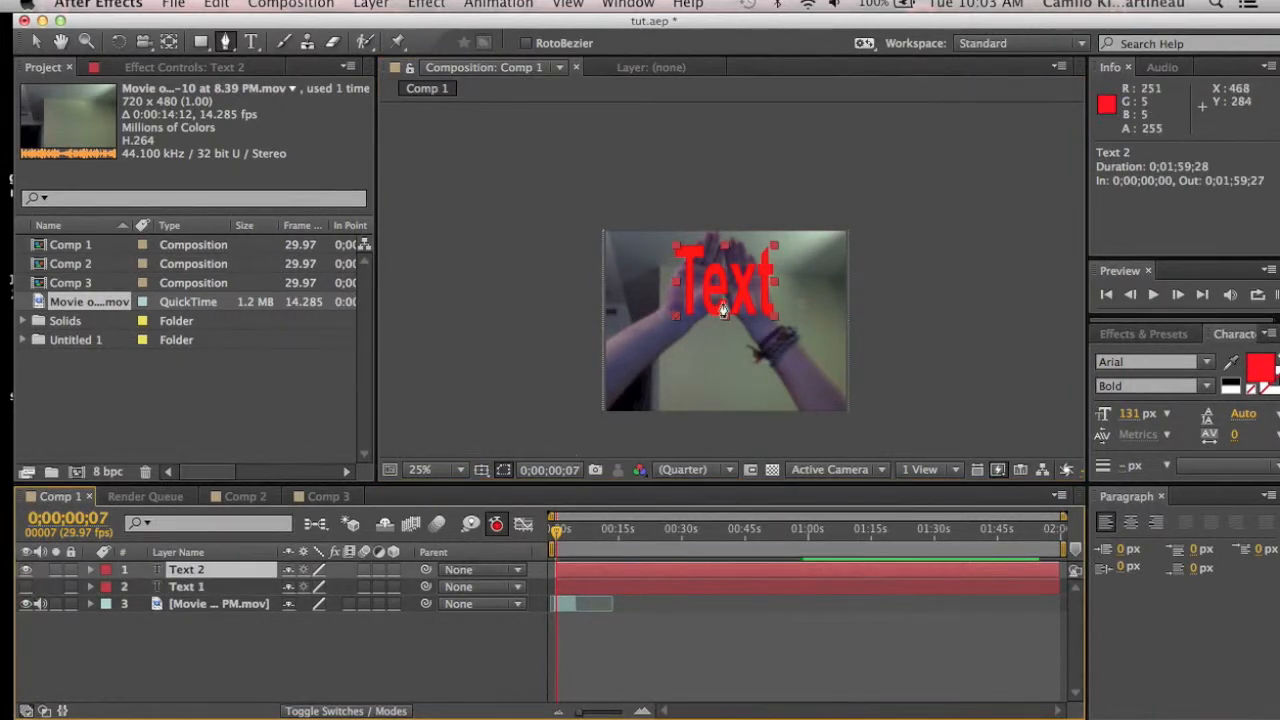
click(421, 470)
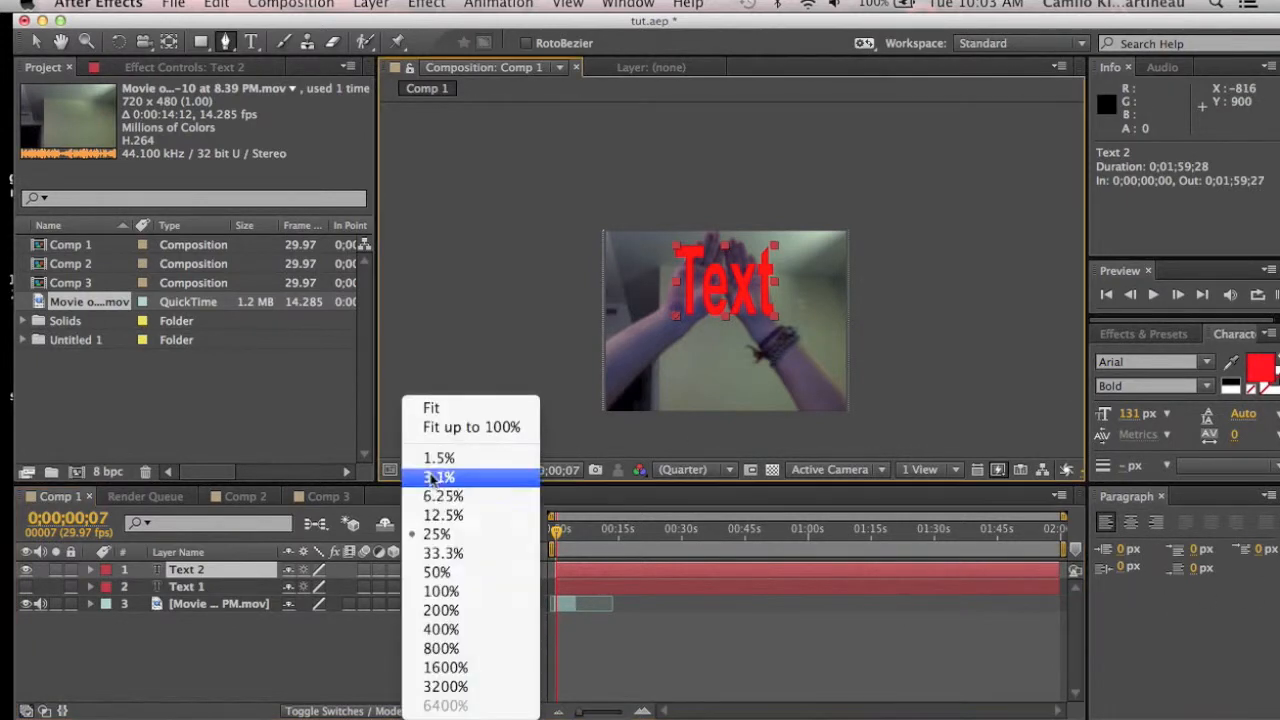
click(446, 591)
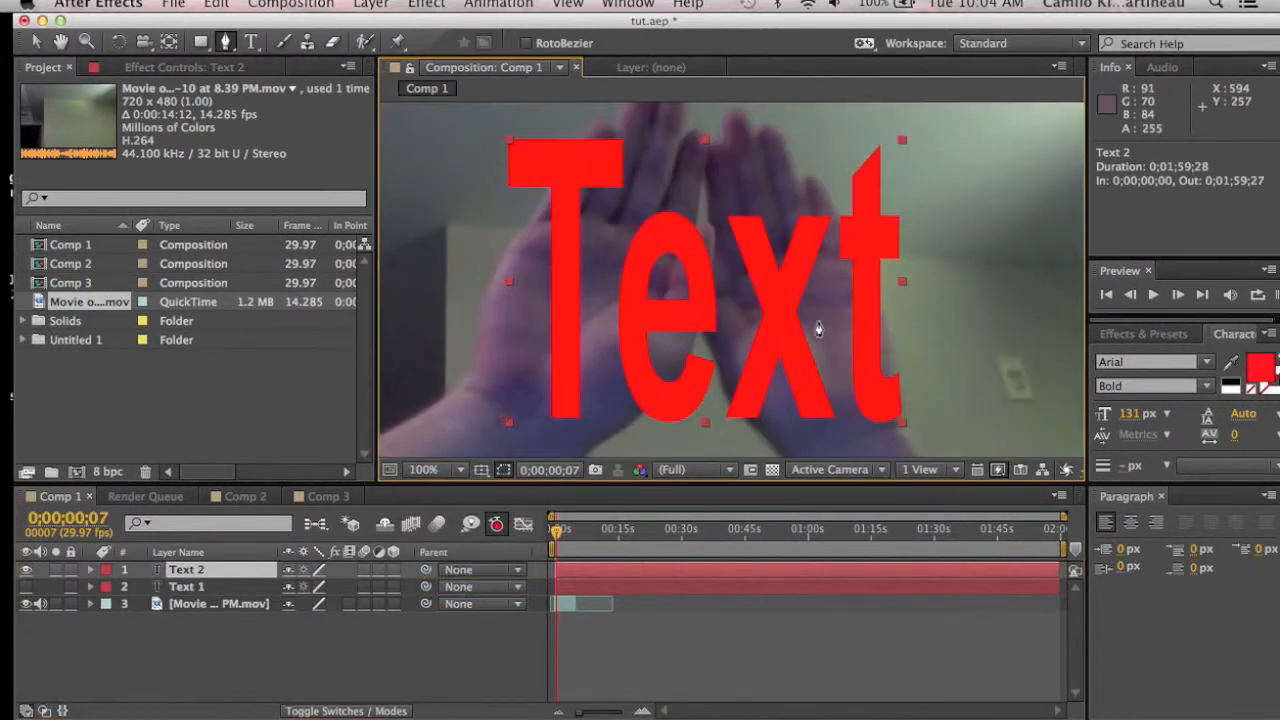
click(733, 429)
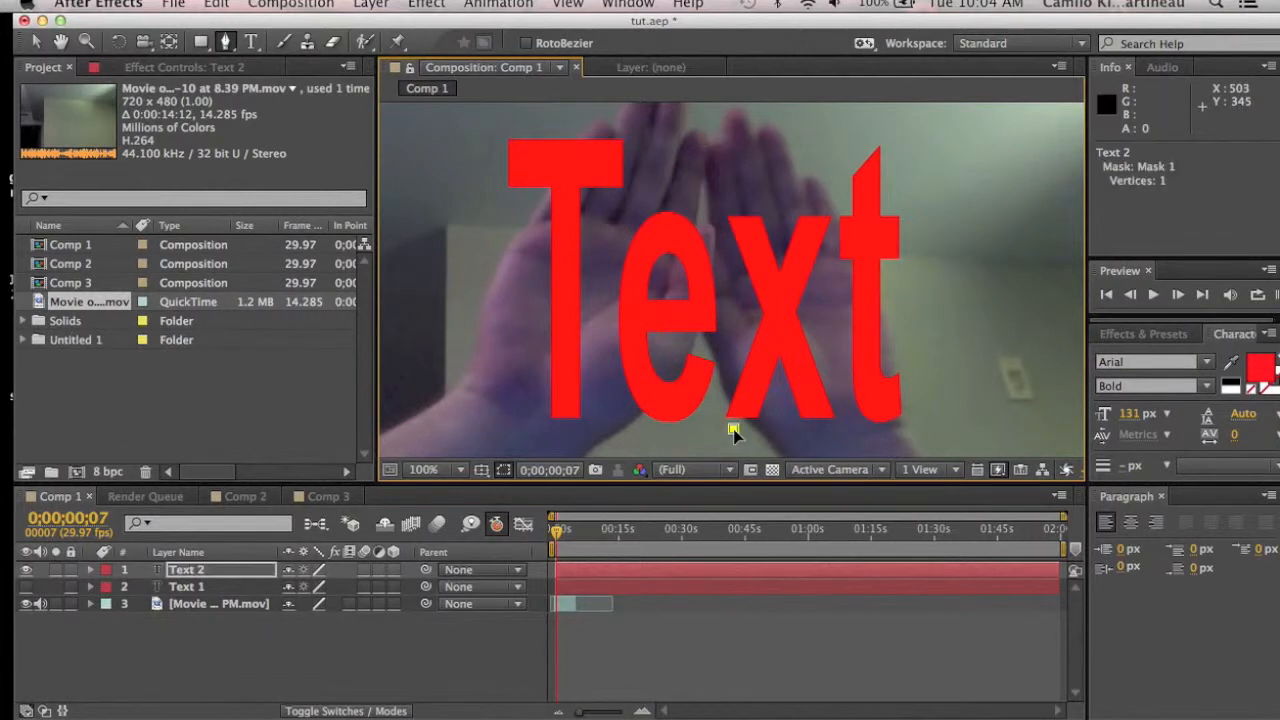
click(816, 201)
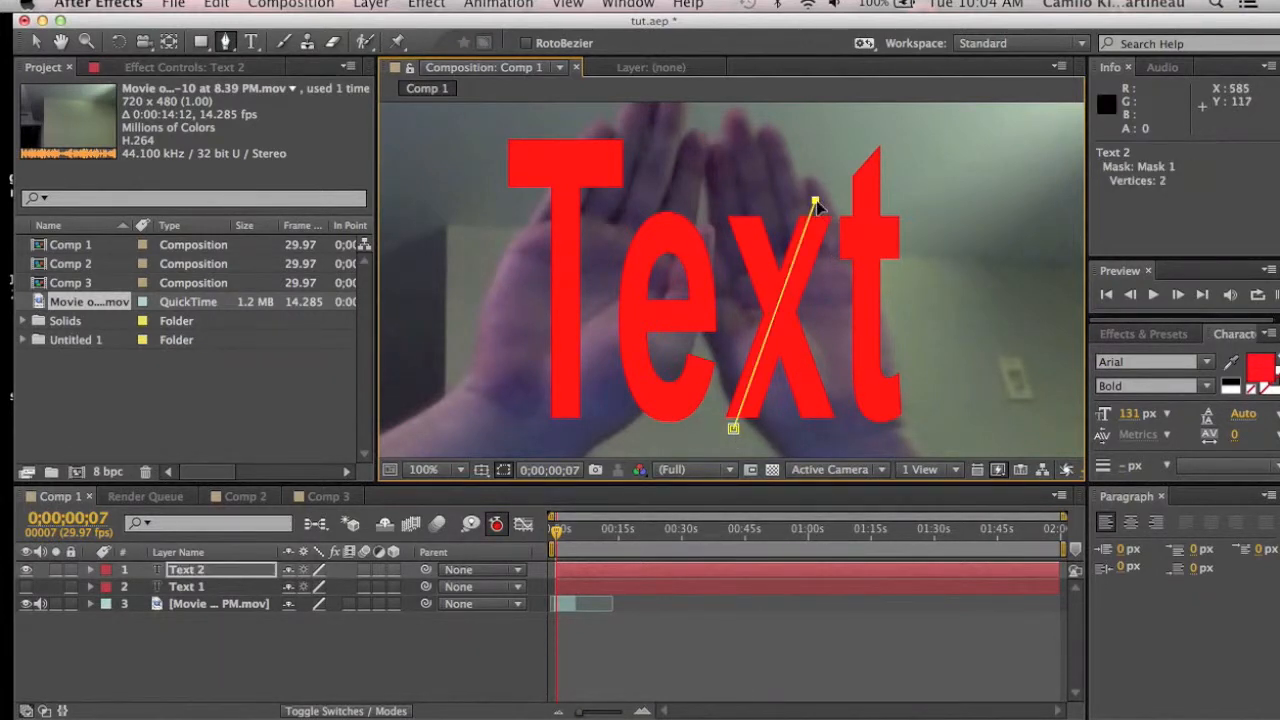
click(735, 201)
click(823, 425)
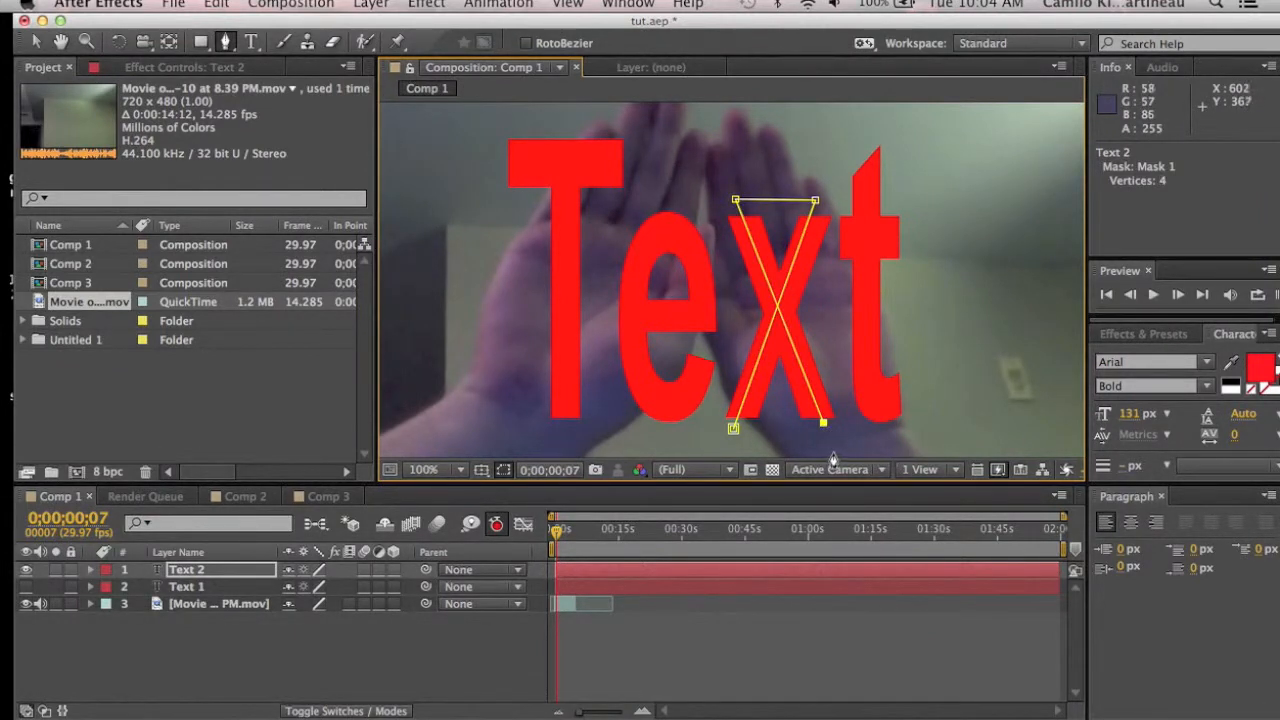
Step: Continue the Text 2 mask path around the 't', including its crossbar
click(835, 452)
click(943, 440)
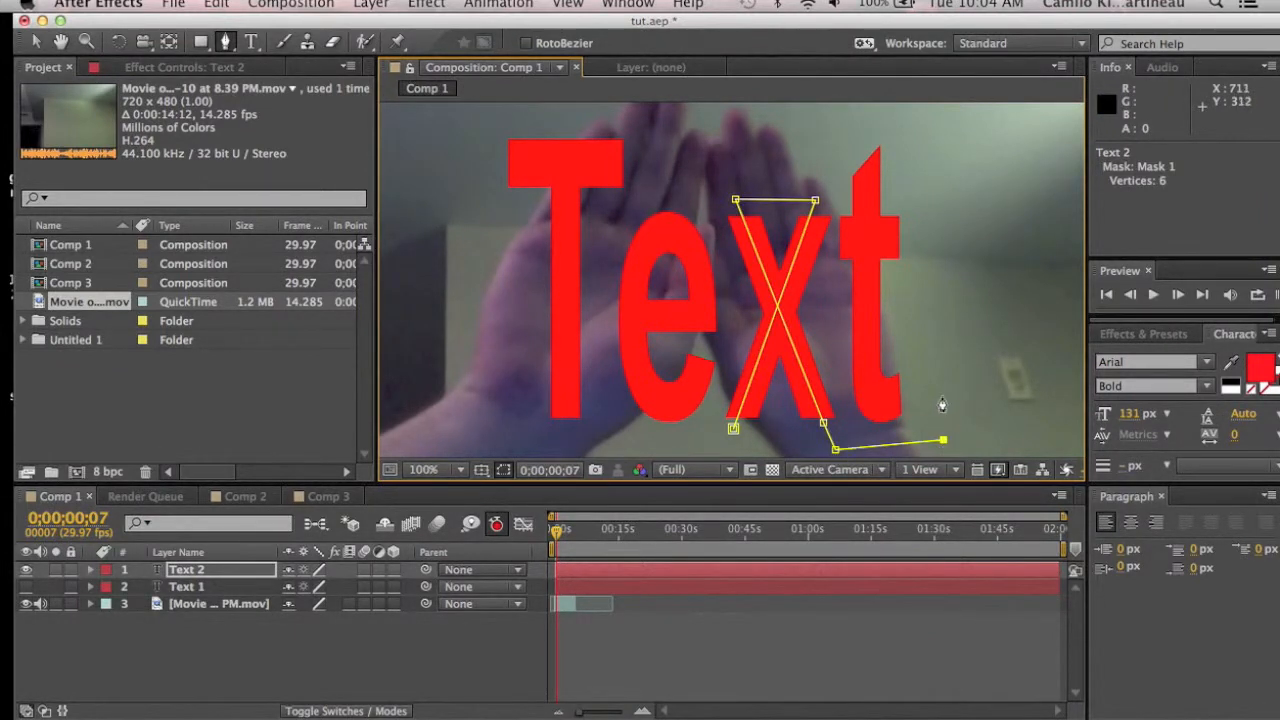
click(877, 398)
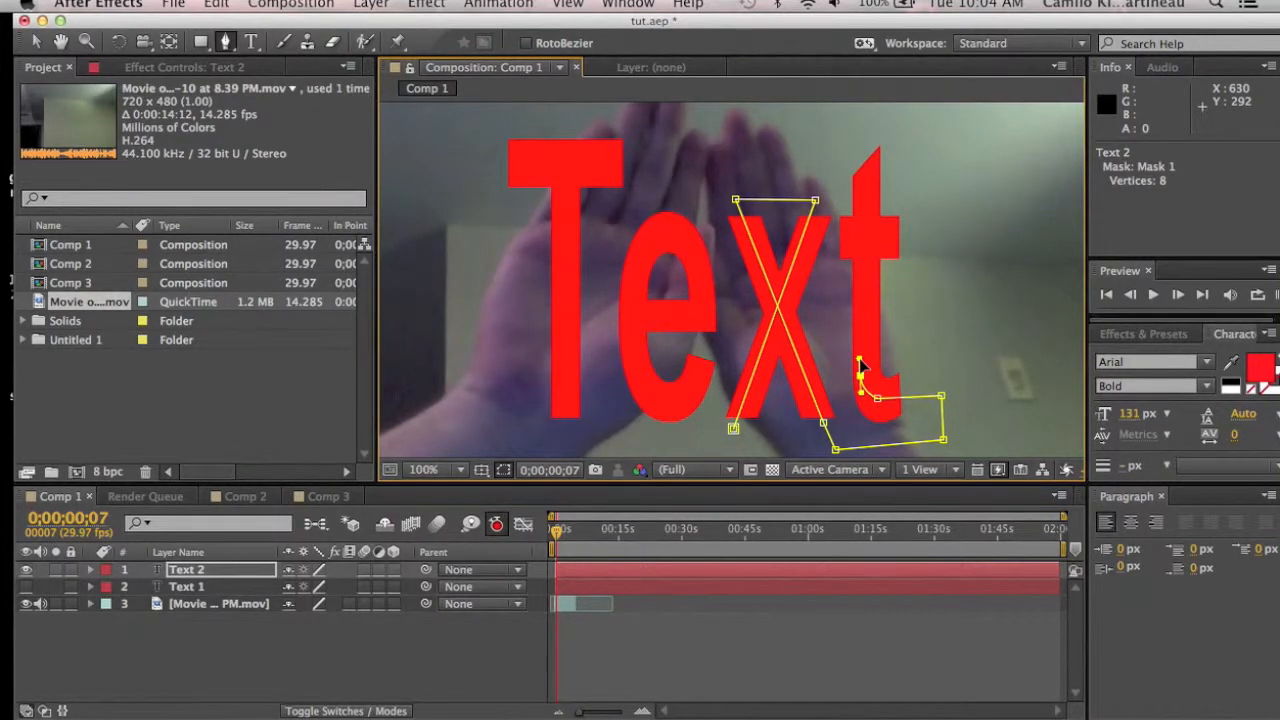
click(869, 138)
click(830, 161)
click(822, 242)
click(931, 234)
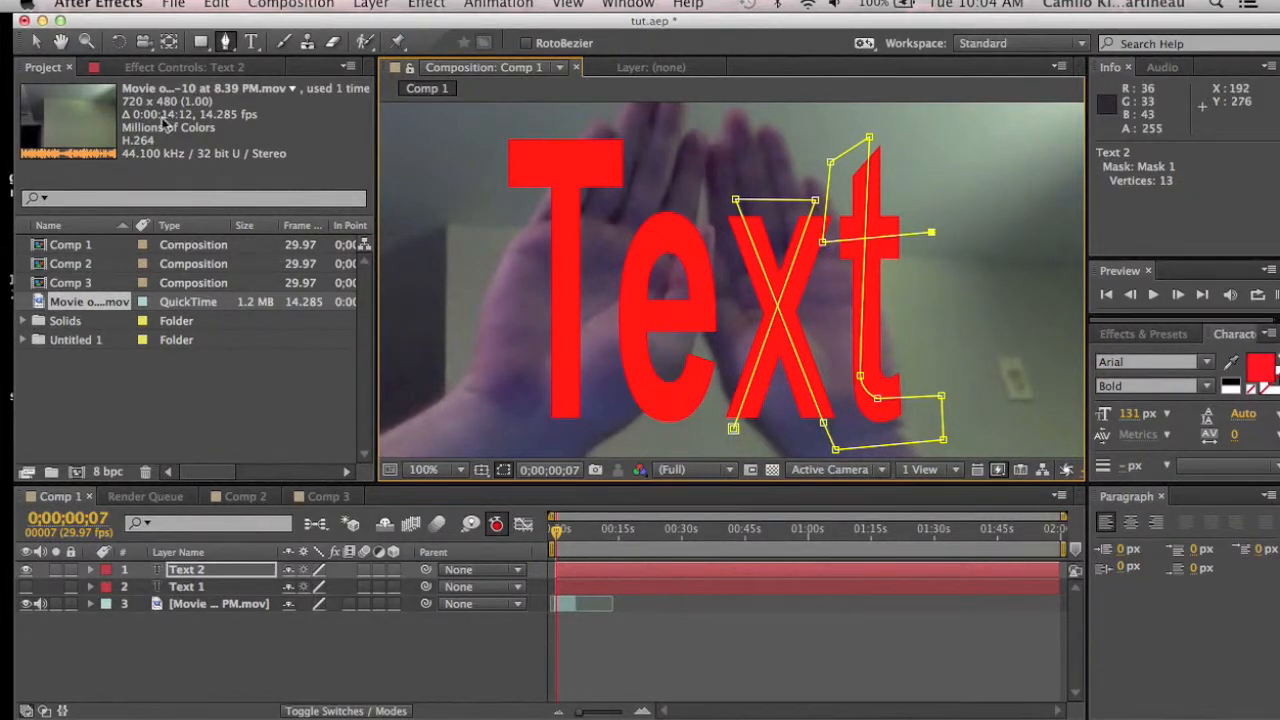
Step: With the Selection tool, nudge the Text 2 mask vertices to sit on the letter strokes
click(35, 41)
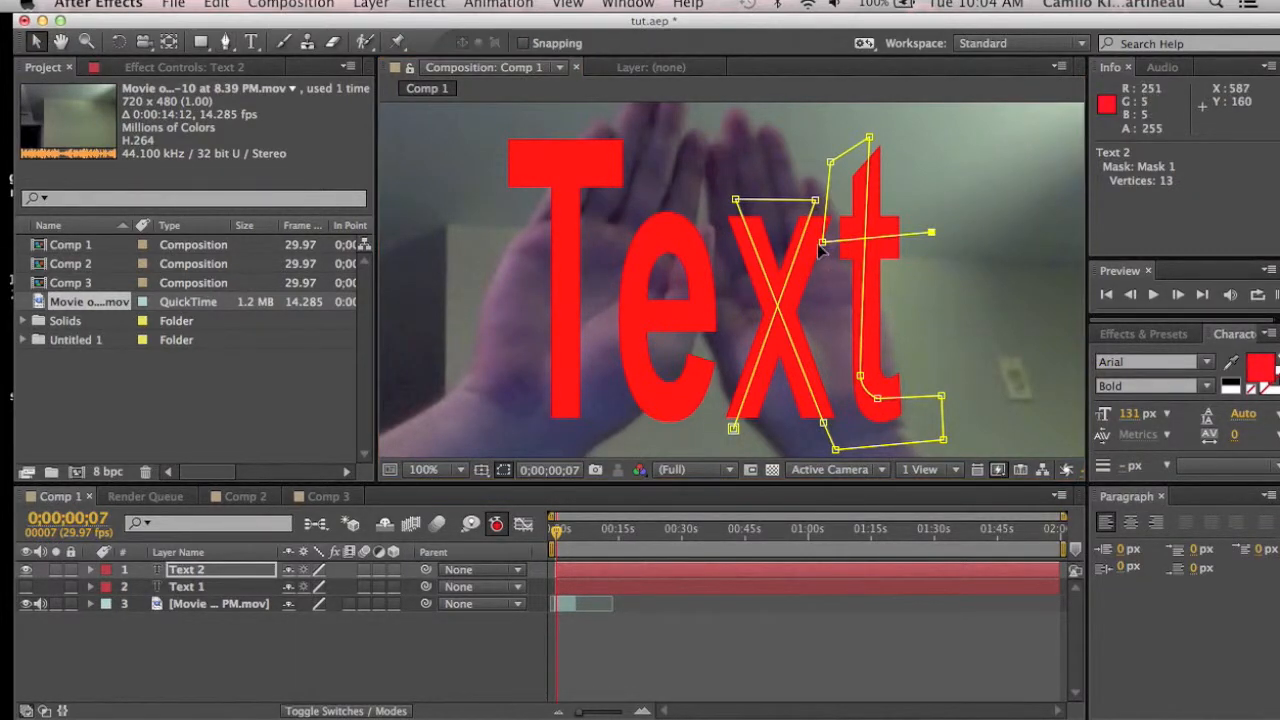
drag(823, 242, 833, 237)
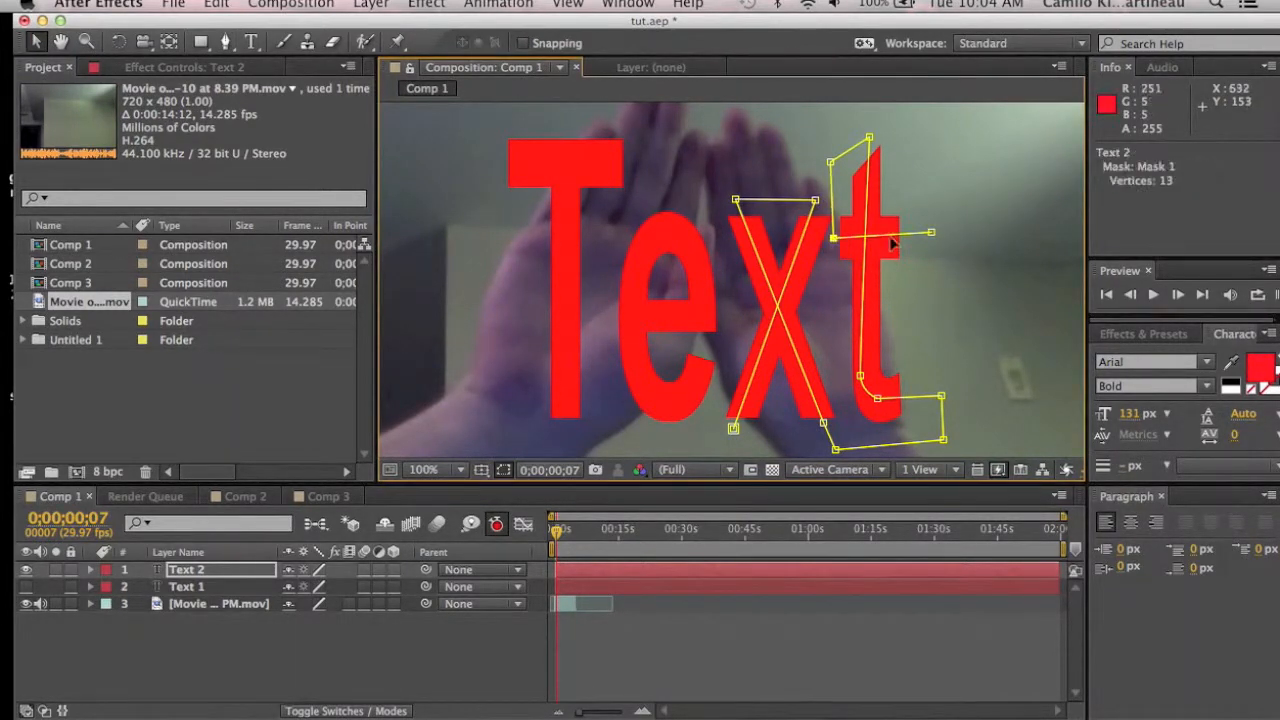
drag(931, 235, 922, 240)
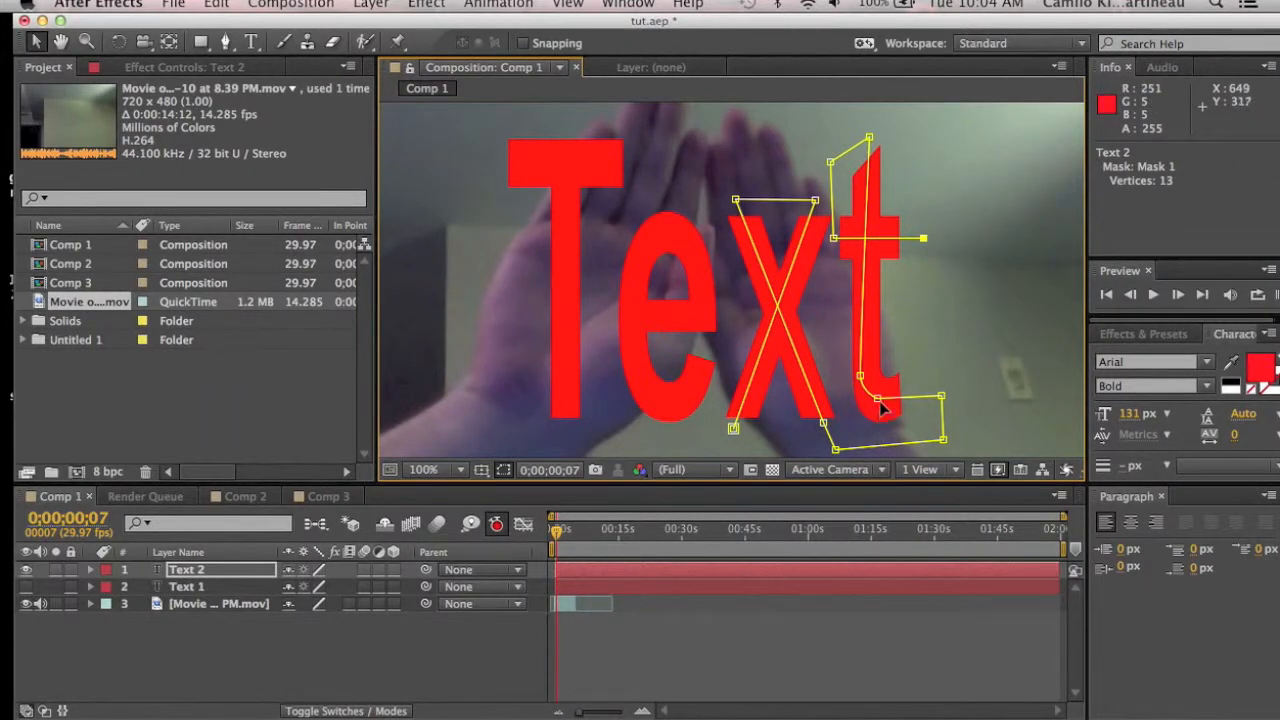
mouse_move(879, 401)
mouse_down()
mouse_move(891, 403)
mouse_move(868, 390)
mouse_up()
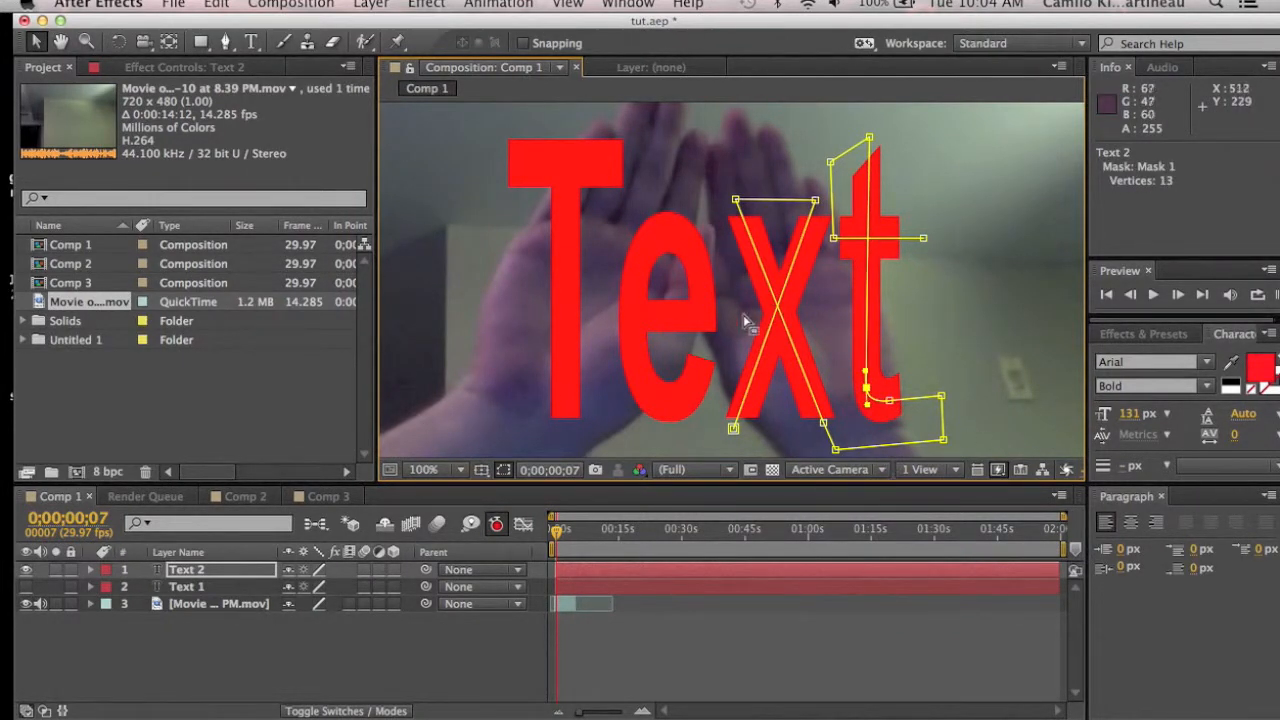
drag(815, 201, 822, 202)
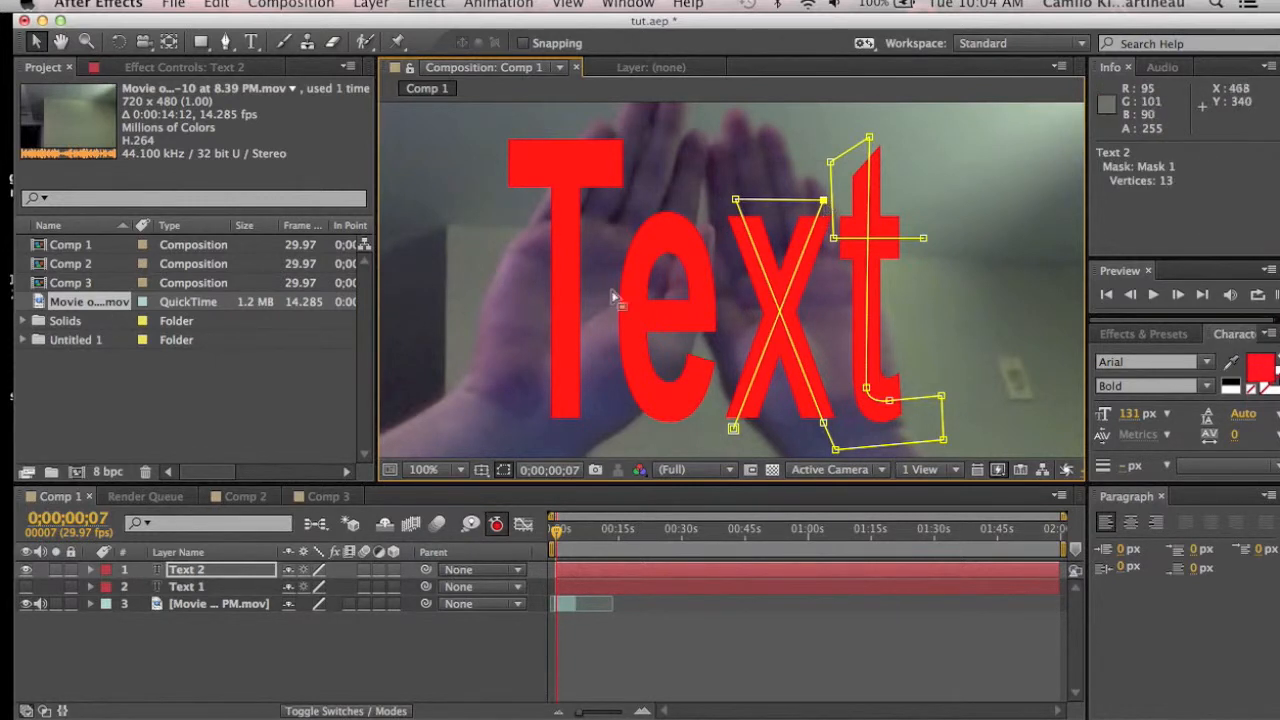
Step: Show and select the Text 1 layer again, then adjust its mask vertices around the 'e' and 'T'
click(26, 570)
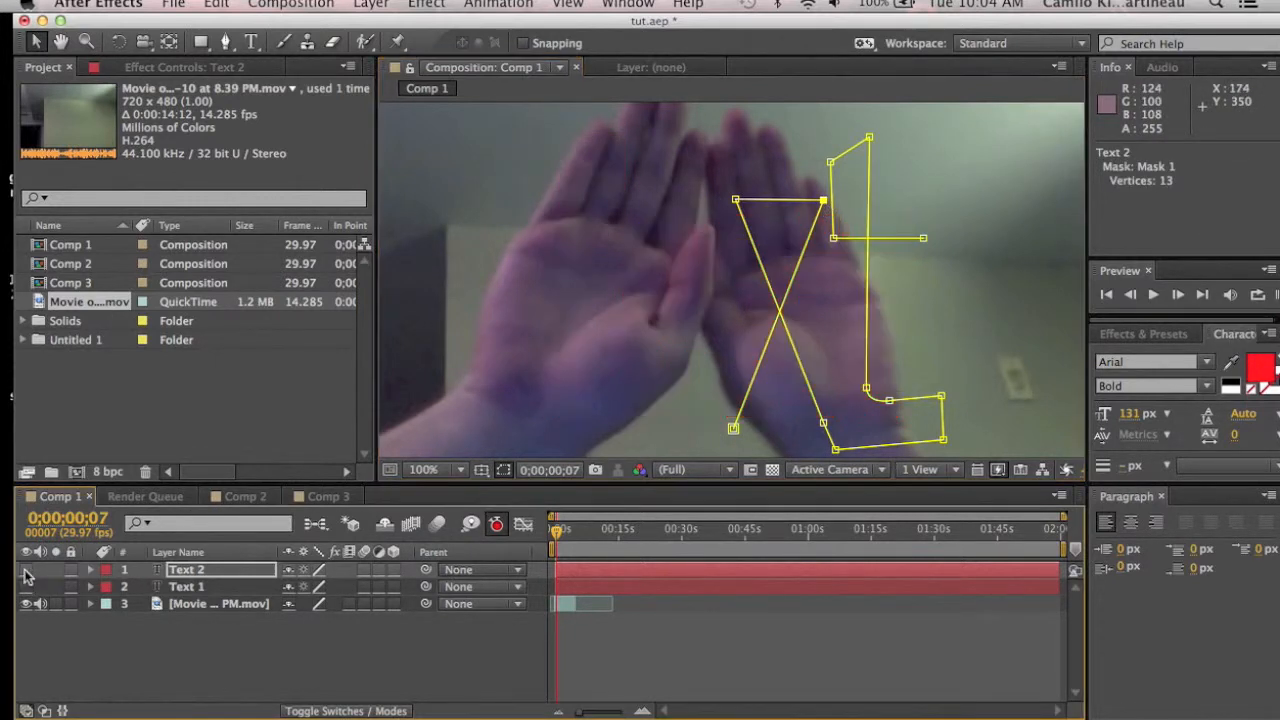
click(26, 588)
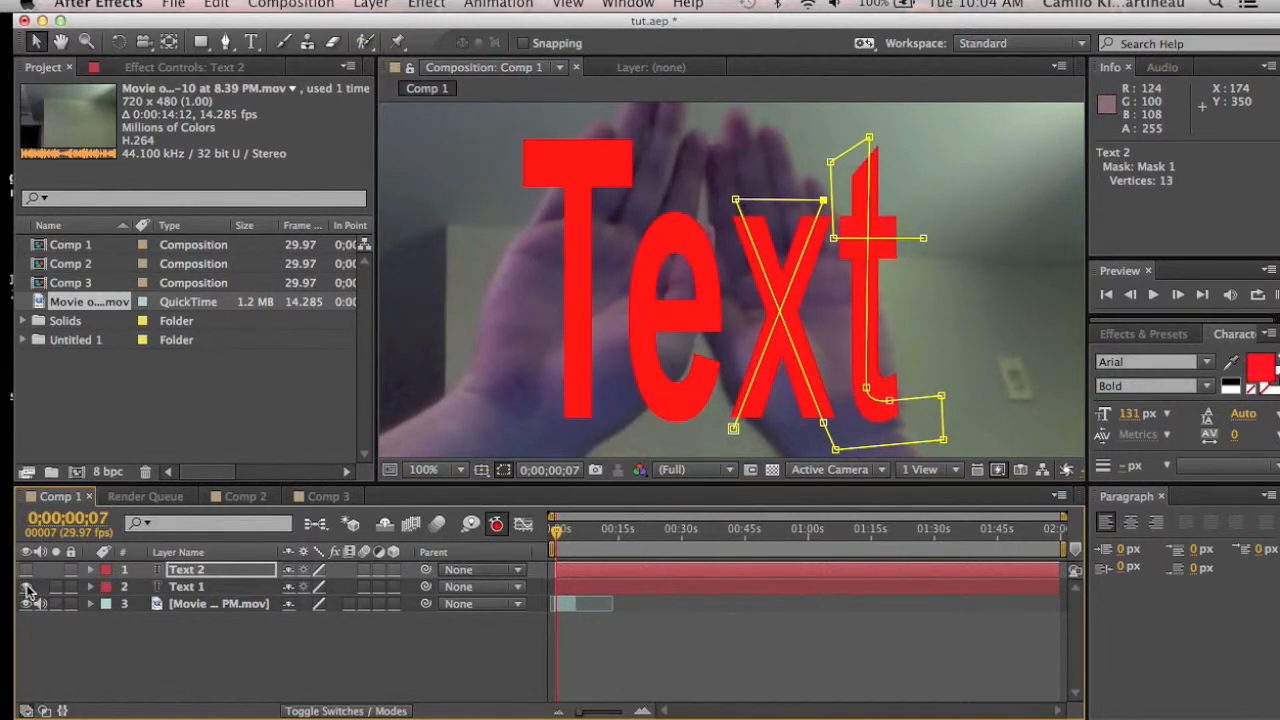
click(176, 588)
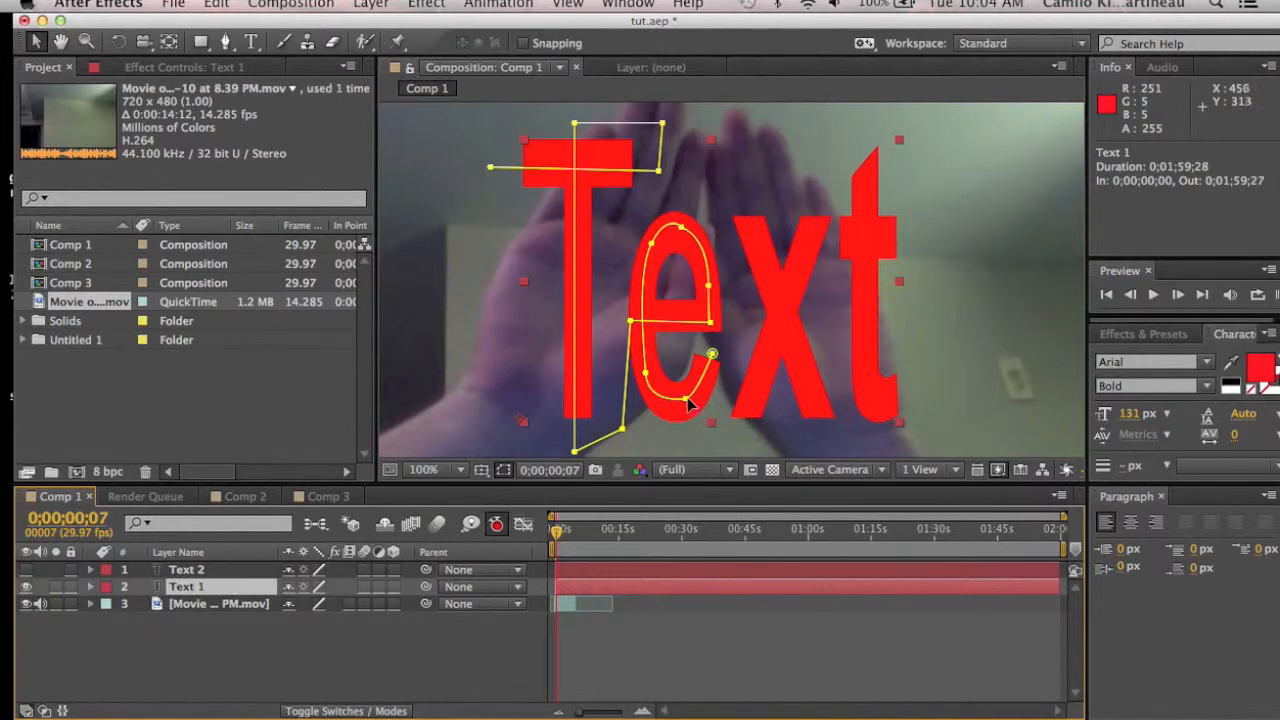
click(690, 404)
drag(687, 403, 686, 406)
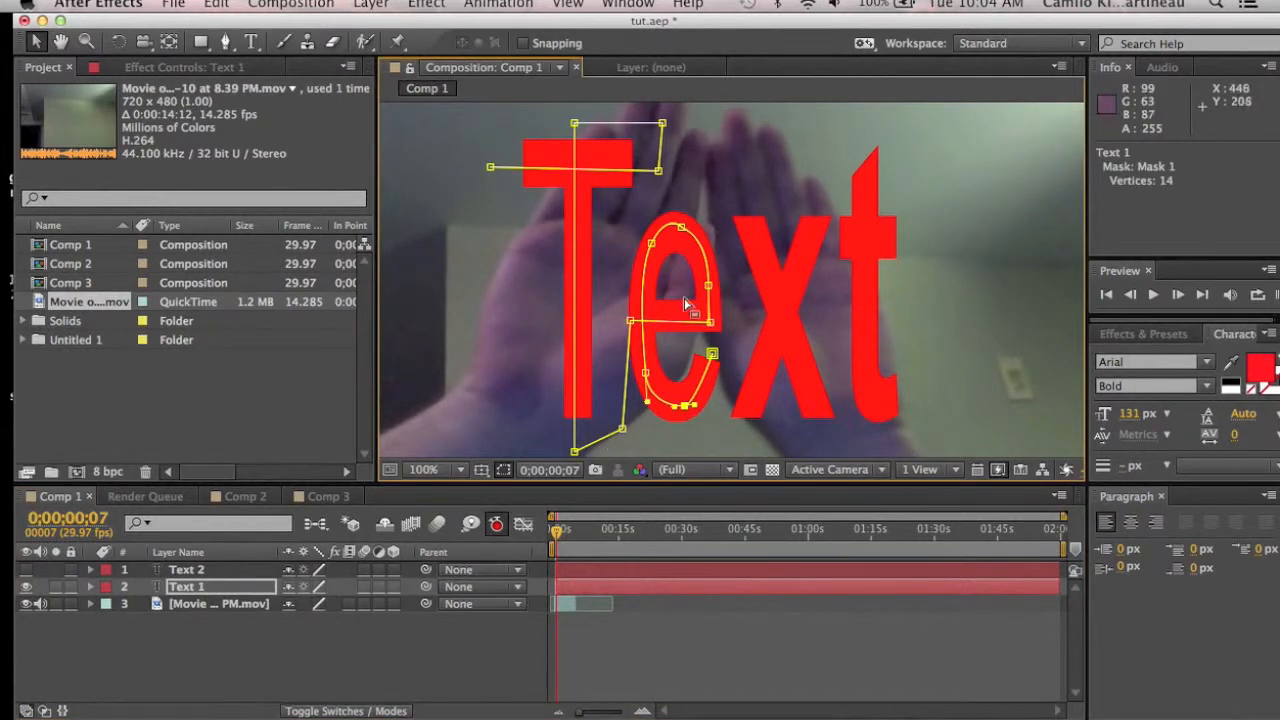
click(710, 322)
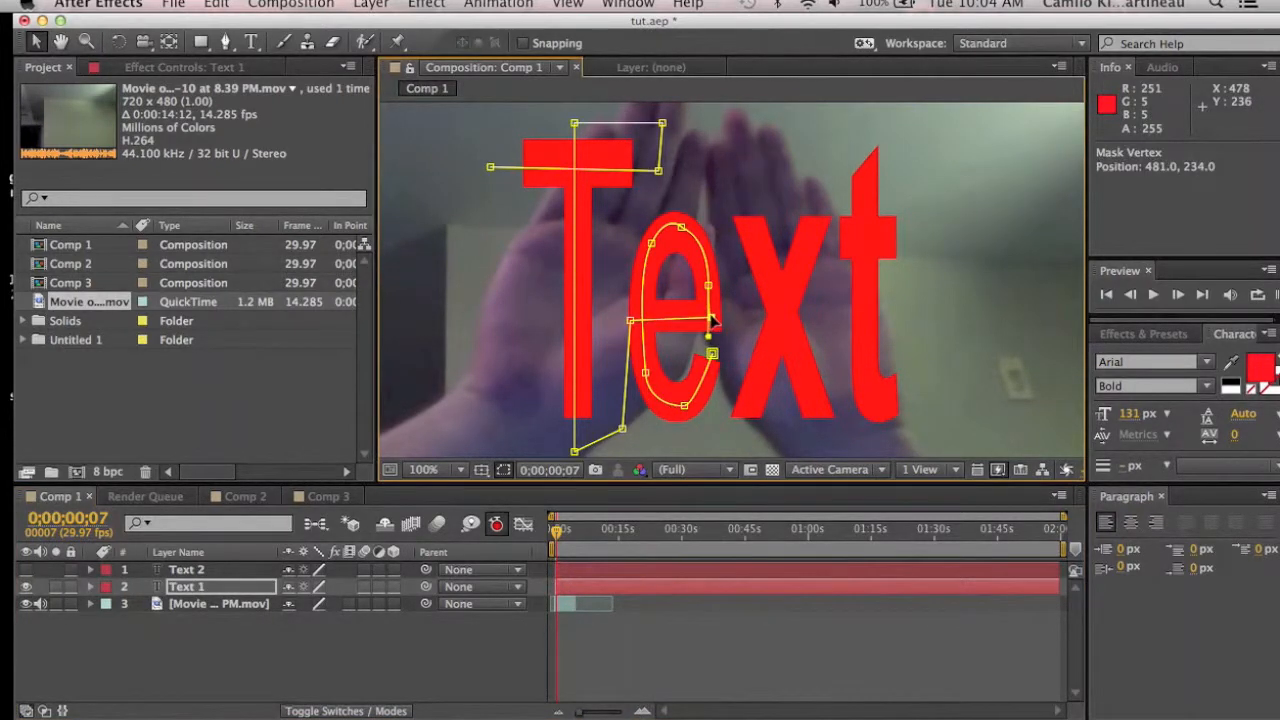
click(631, 321)
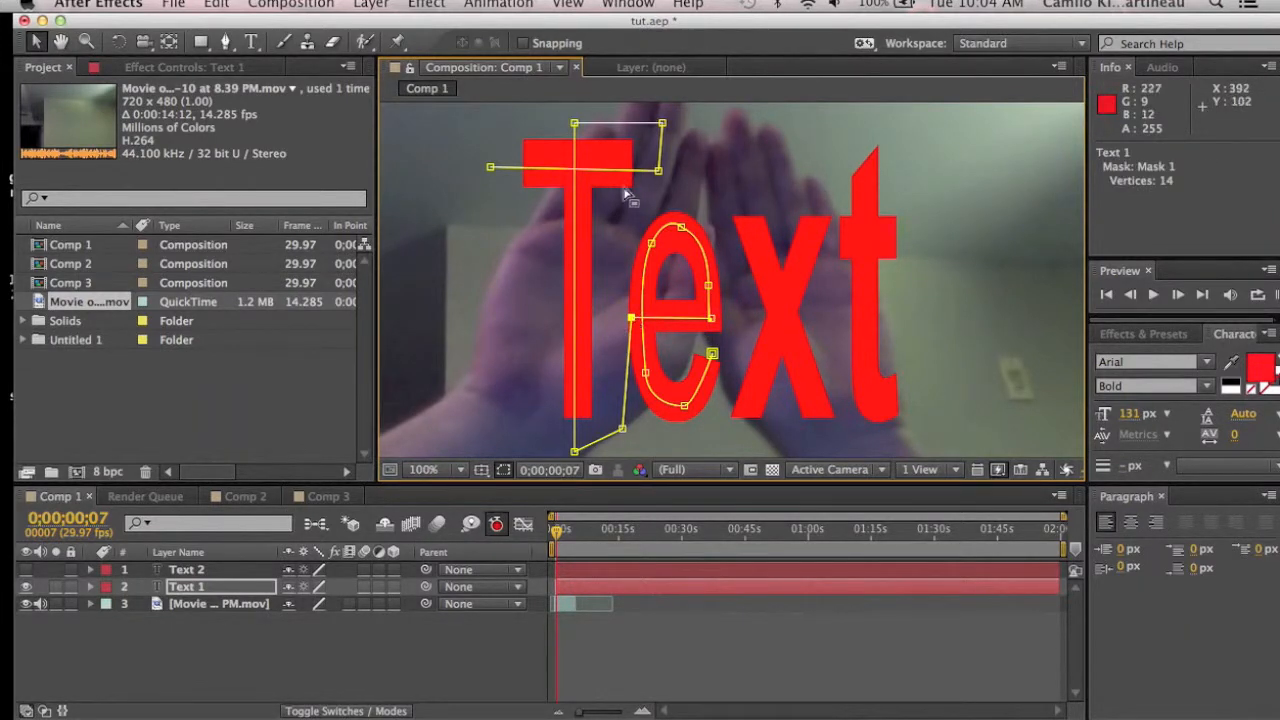
click(658, 168)
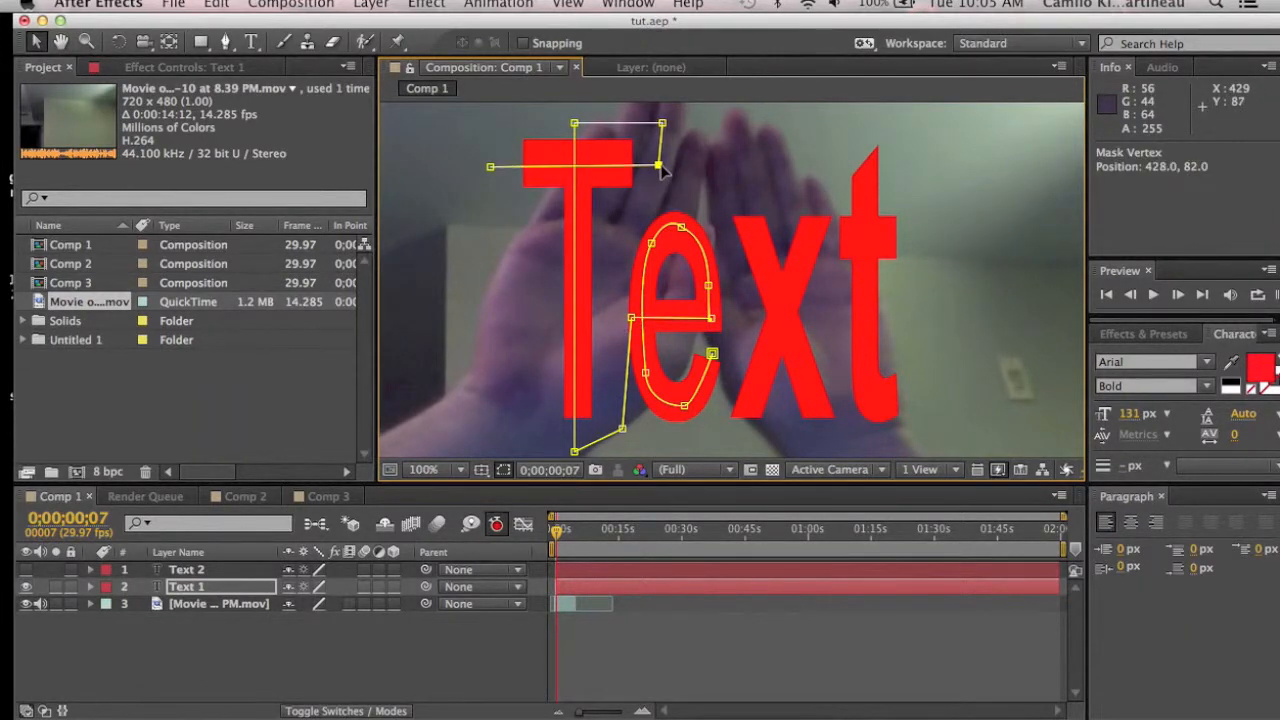
drag(491, 169, 491, 162)
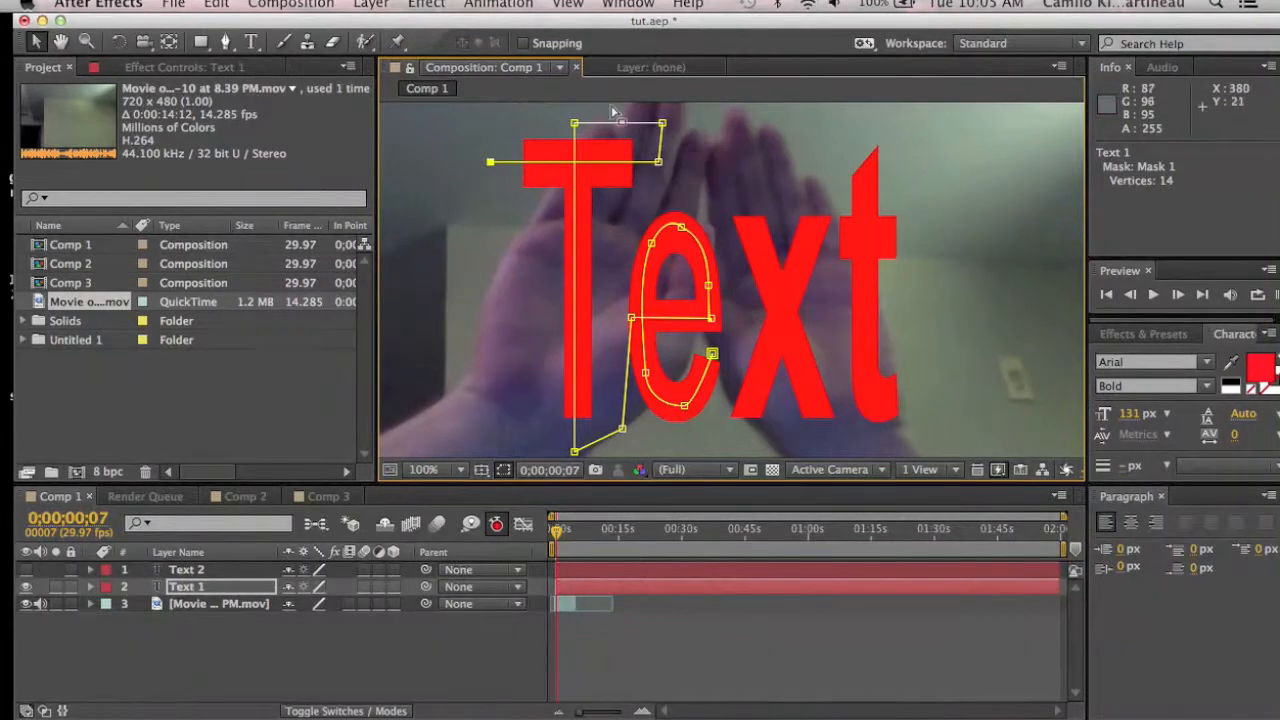
Step: Apply the Stroke effect from the Generate category to the Text 1 layer
click(412, 6)
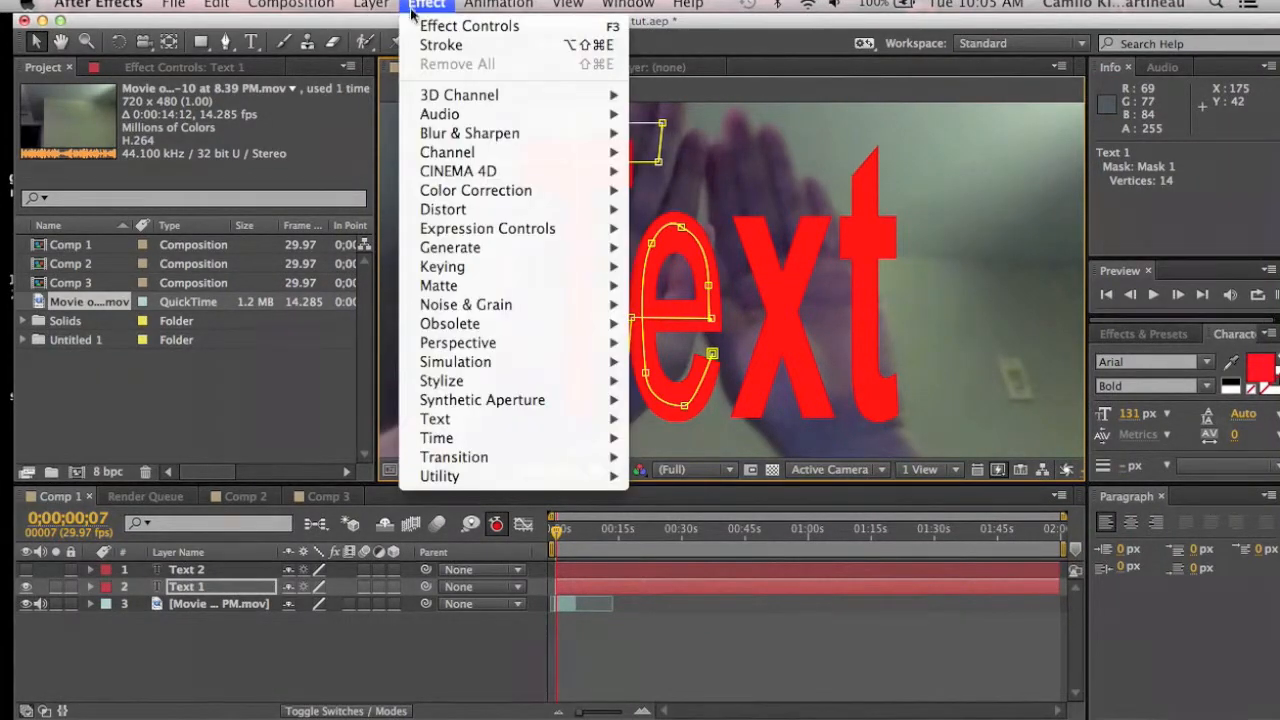
mouse_move(495, 250)
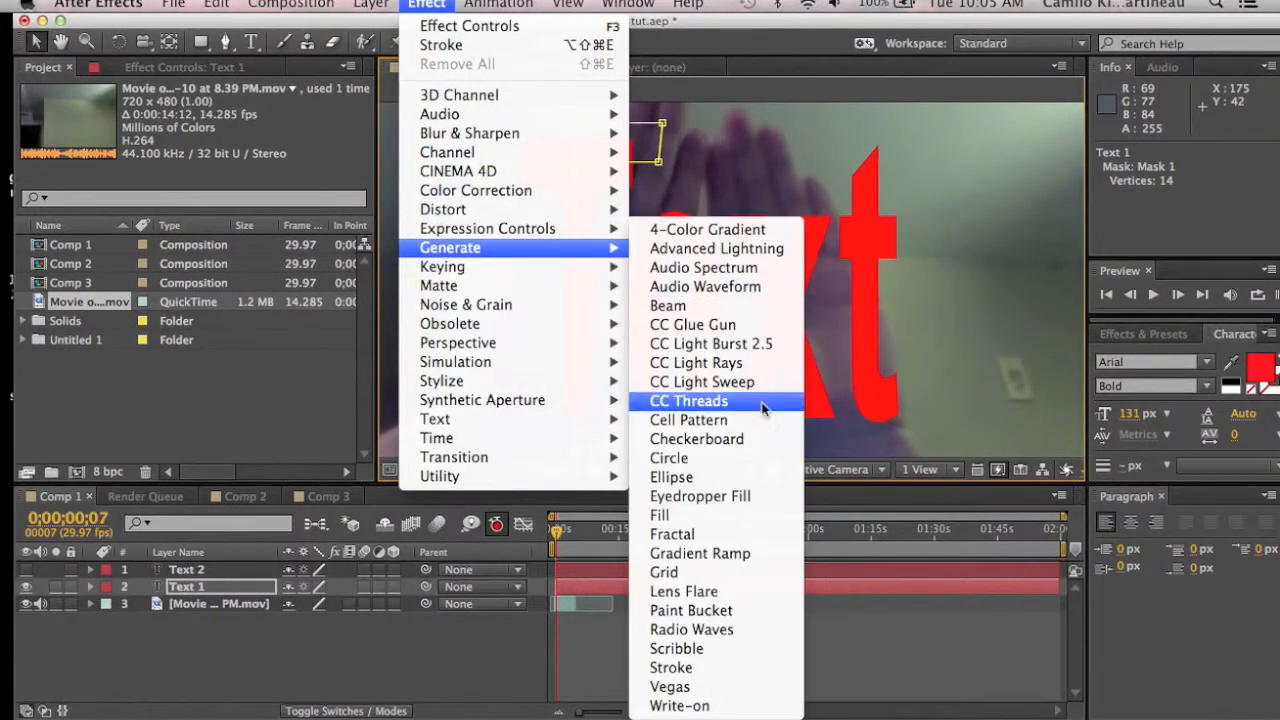
click(705, 668)
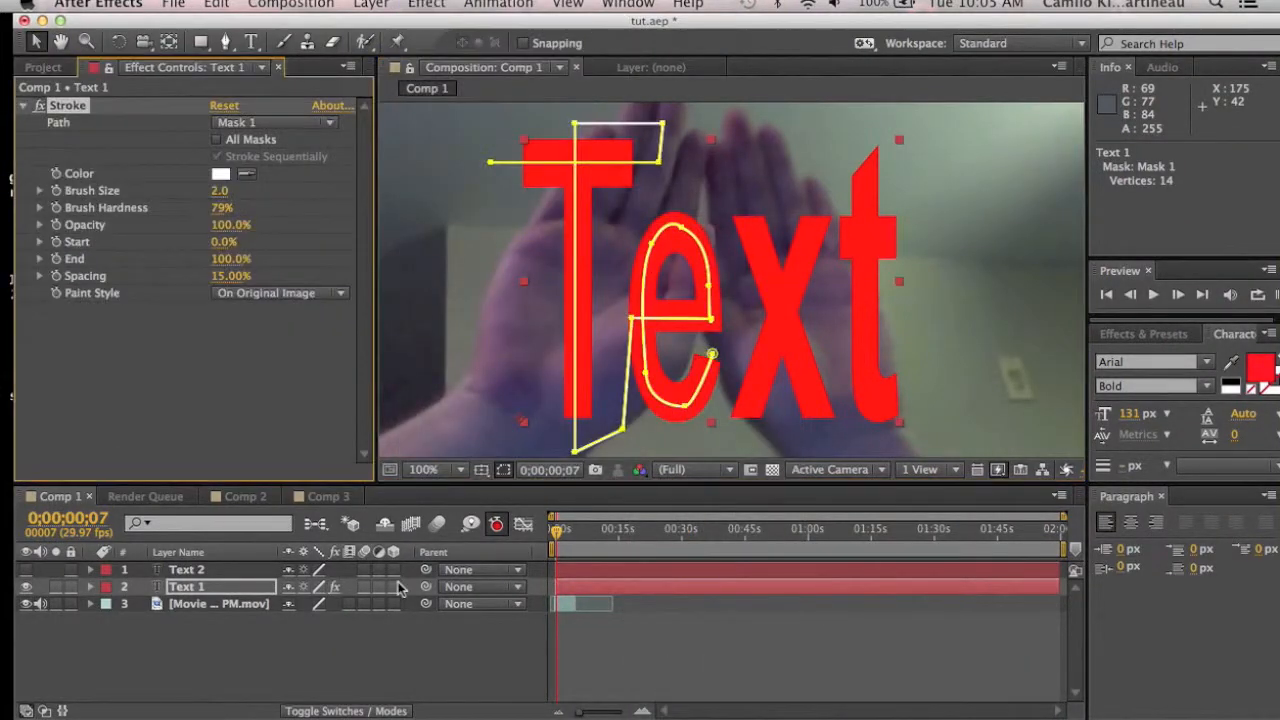
Step: Set Text 1's Stroke Brush Size to 14.5 and nudge its mask vertices around the 'e' to follow the letter
mouse_move(218, 192)
mouse_down()
mouse_move(367, 205)
mouse_move(347, 201)
mouse_up()
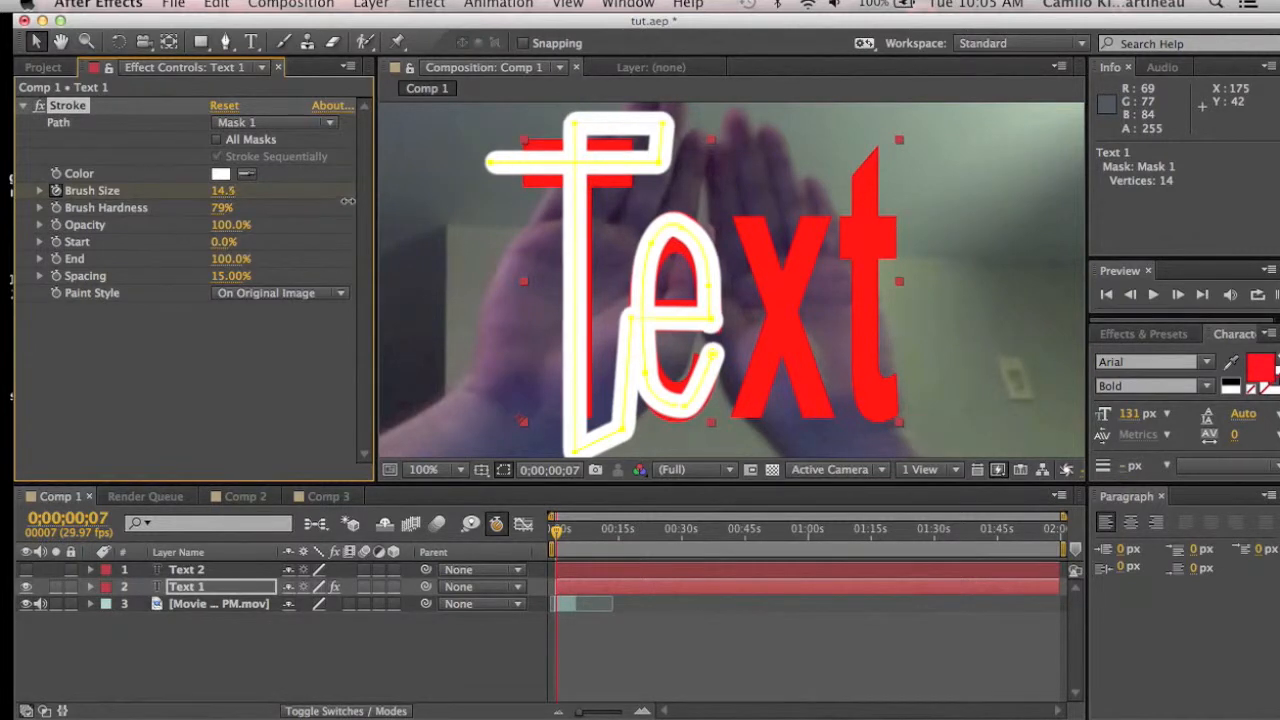
click(686, 410)
drag(686, 410, 685, 408)
drag(716, 354, 706, 366)
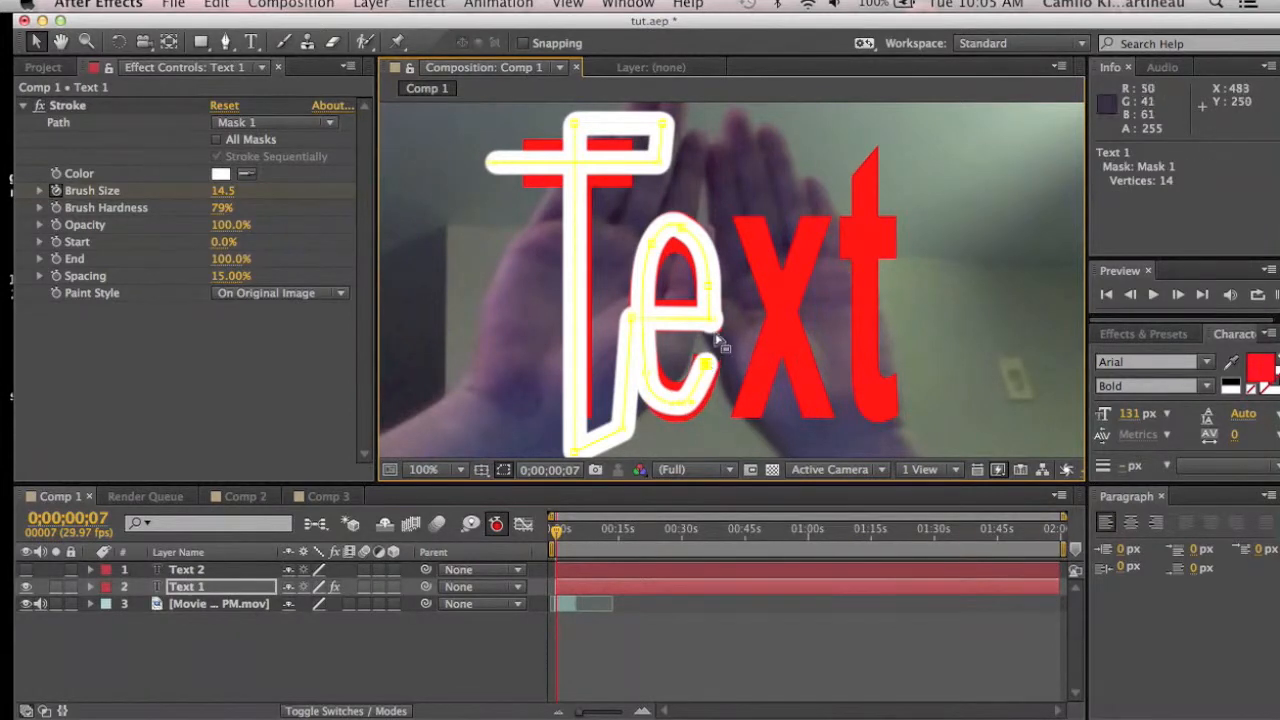
drag(713, 320, 710, 319)
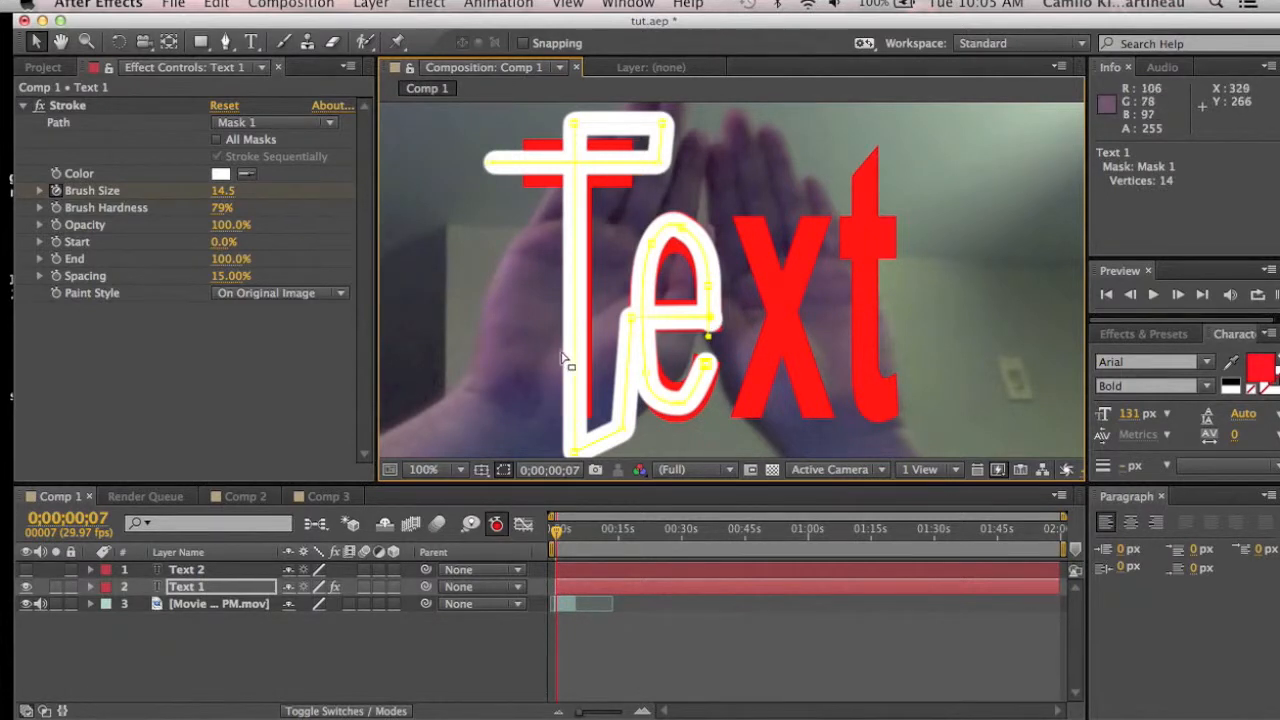
drag(578, 452, 580, 437)
Step: Set Text 1's Stroke Brush Size to 27.8 and its Paint Style to Reveal Original Image
drag(224, 190, 358, 188)
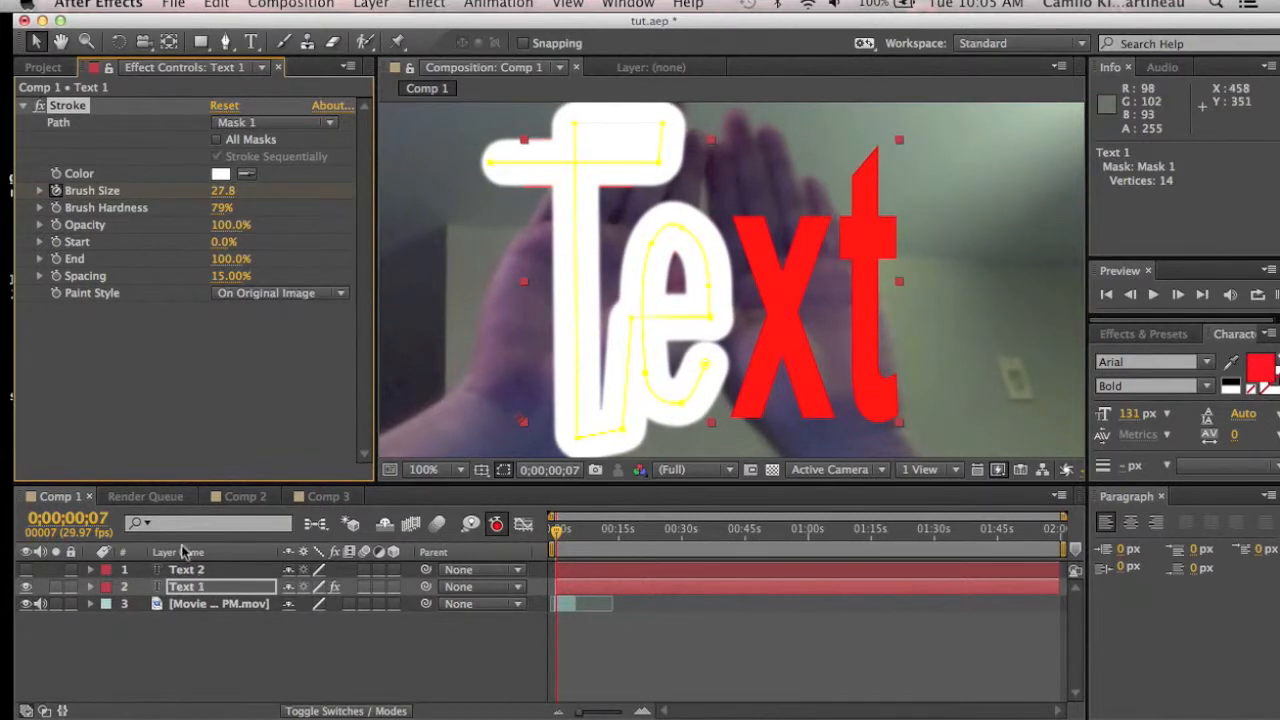
click(228, 290)
click(284, 354)
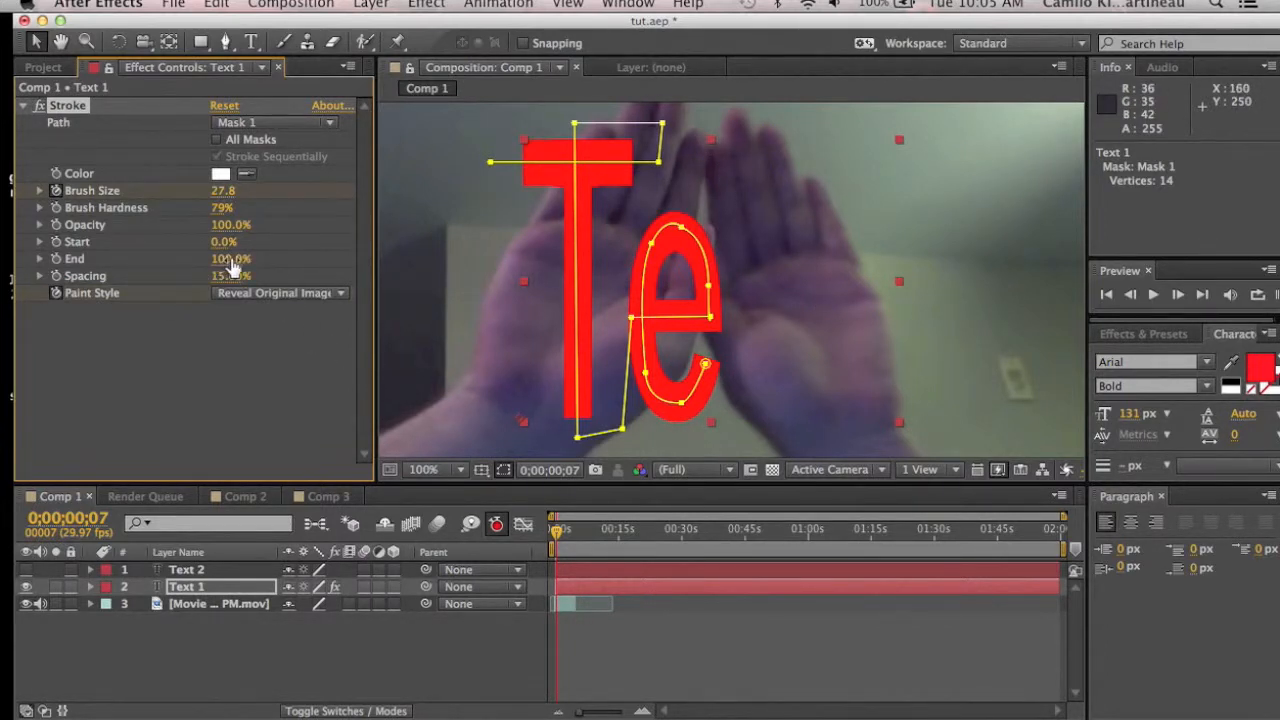
Step: Set Text 1's Stroke End to 0% near the start and to 100% at 0;00;04;08, then return to the first frame
mouse_move(224, 262)
mouse_down()
mouse_move(5, 250)
mouse_move(4, 261)
mouse_up()
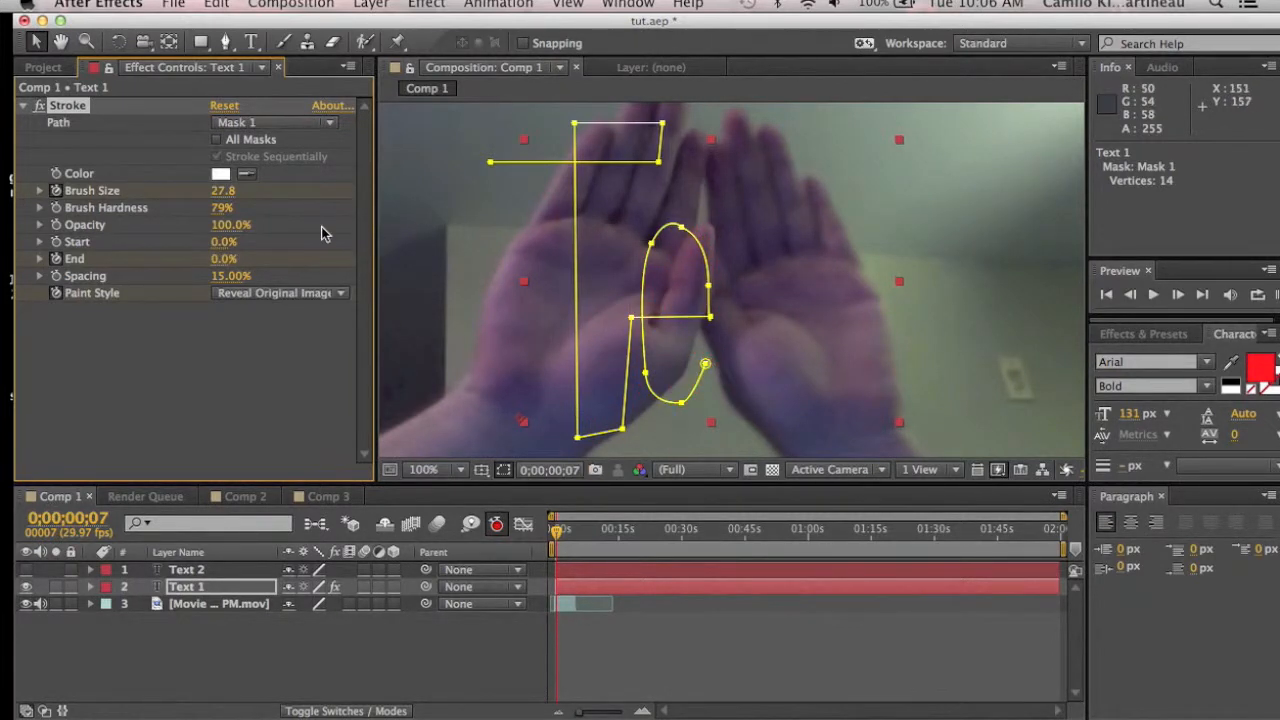
drag(558, 534, 572, 535)
click(458, 469)
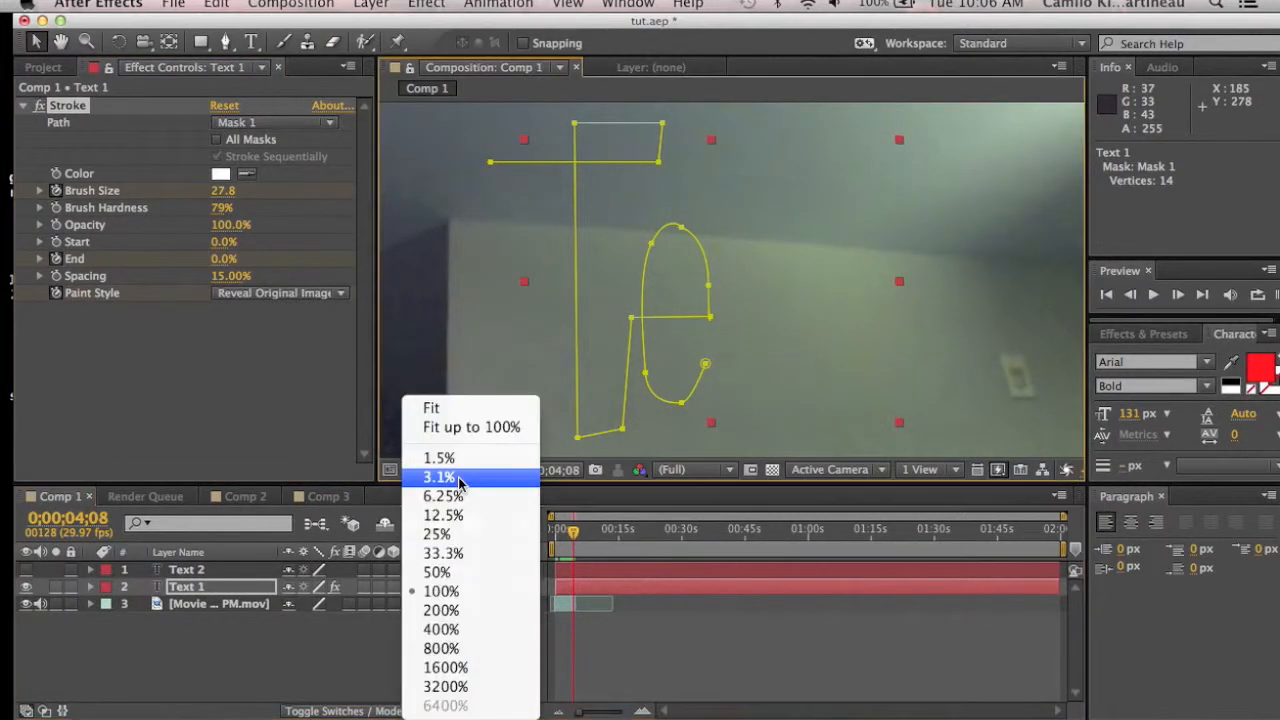
click(449, 572)
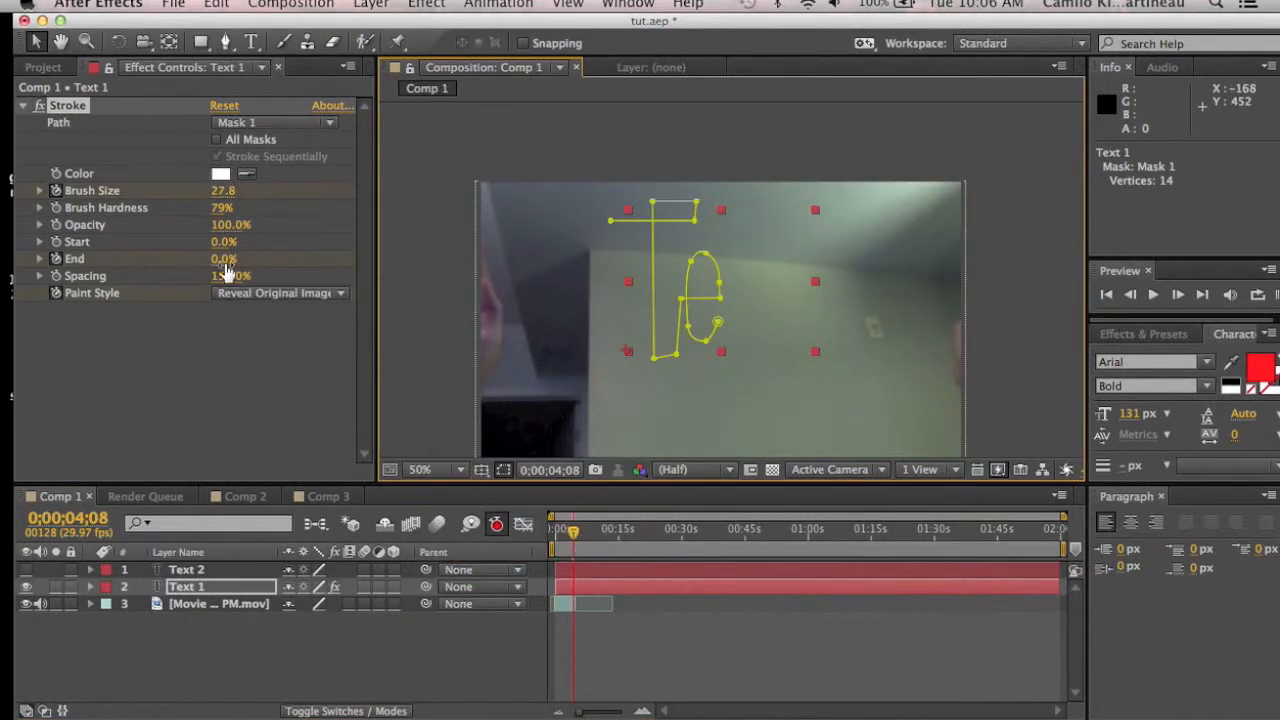
drag(219, 261, 320, 261)
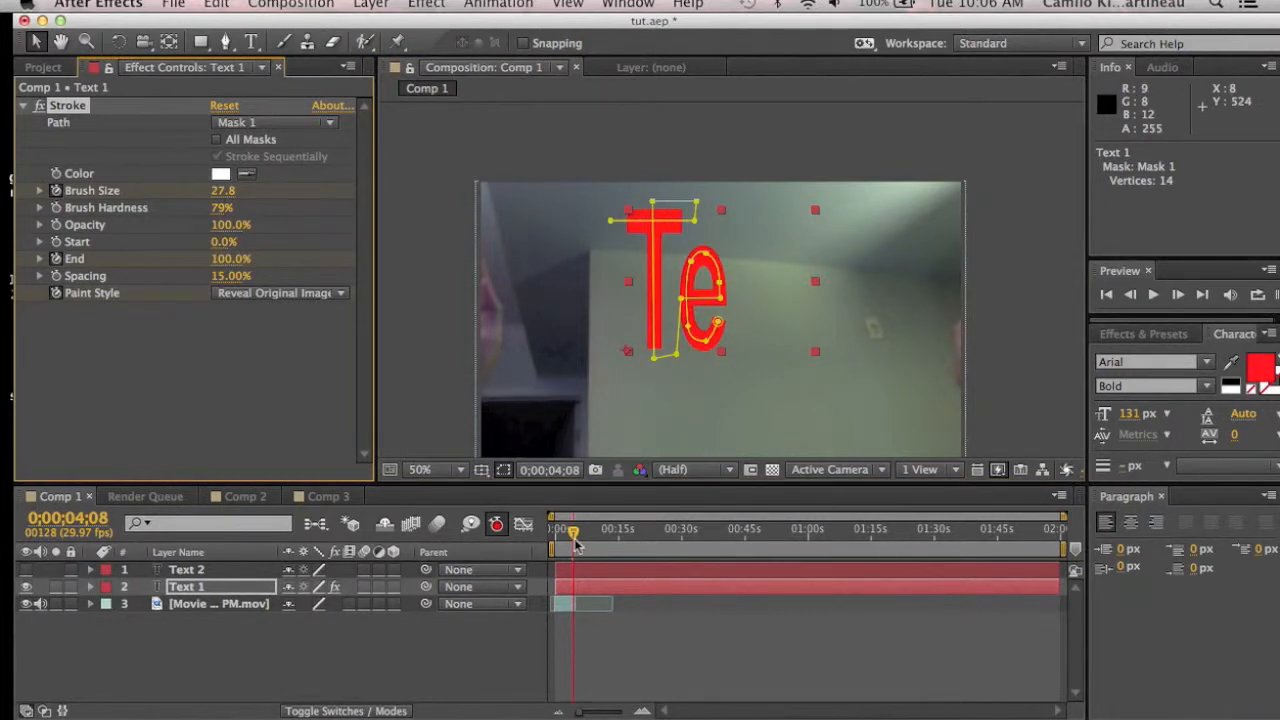
drag(576, 540, 556, 540)
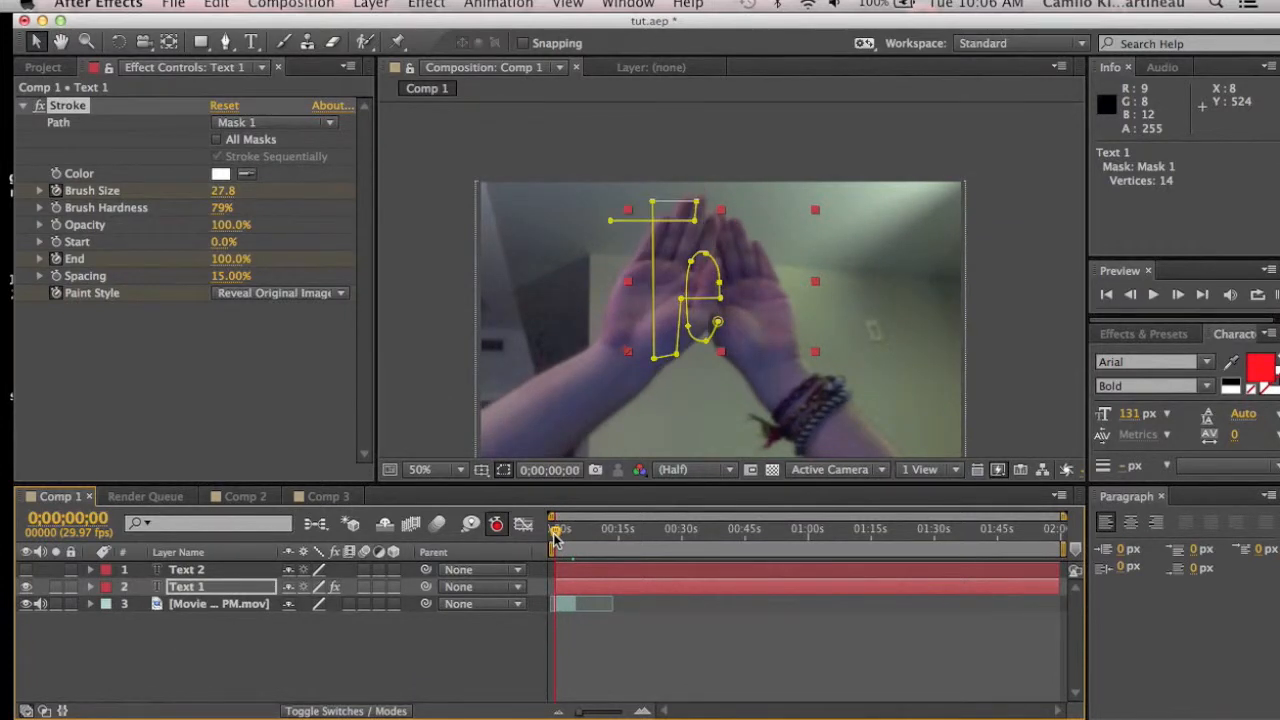
Step: Select and show the Text 2 layer, then apply the Stroke effect from the Generate category to it
click(184, 570)
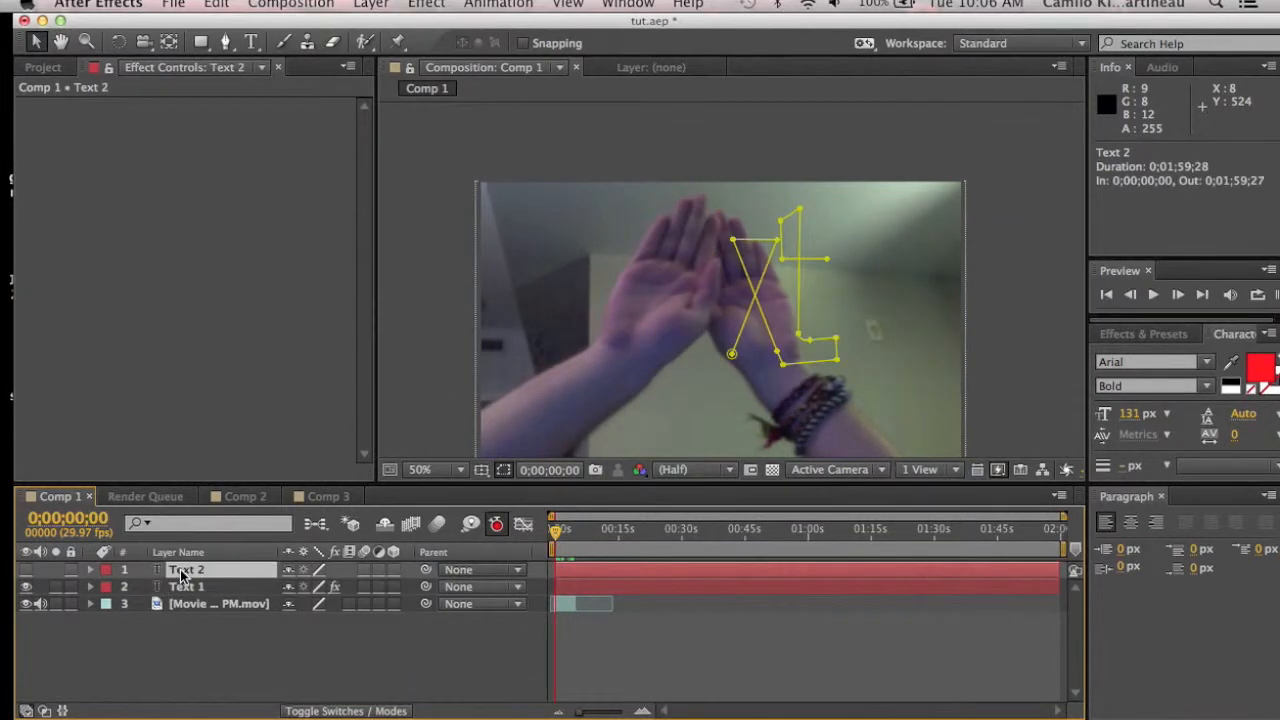
click(26, 570)
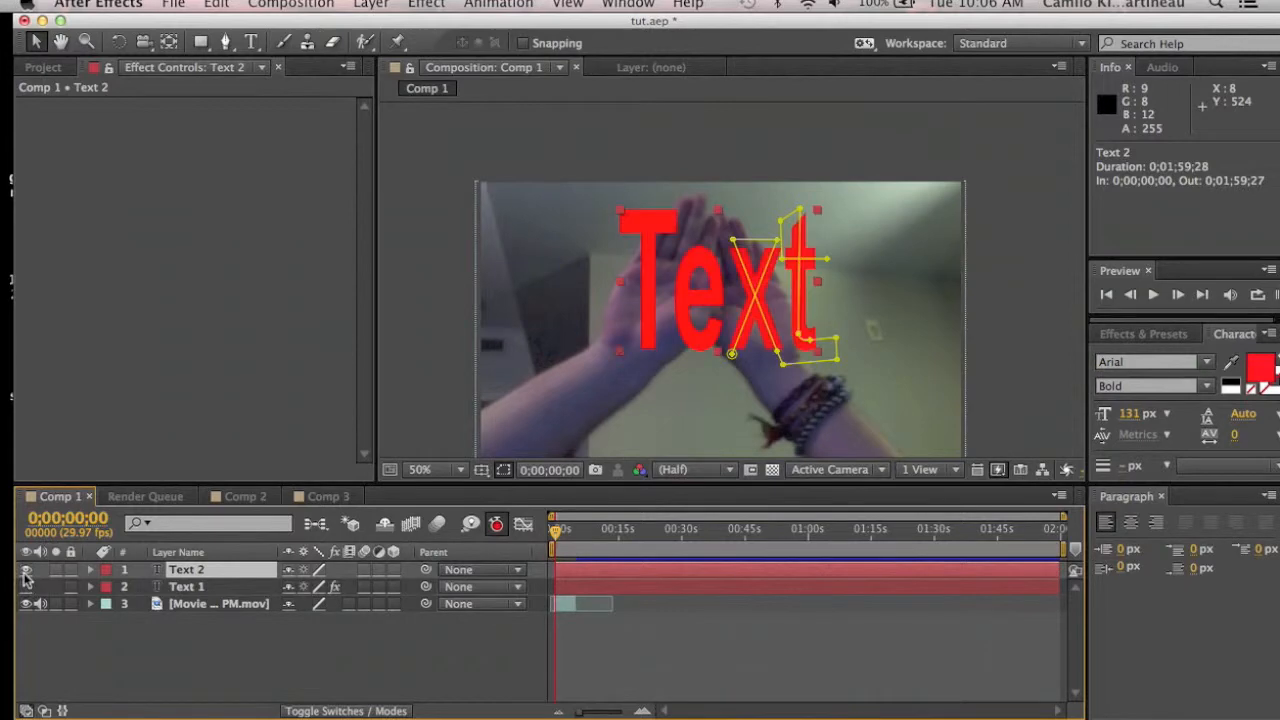
click(425, 5)
mouse_move(470, 248)
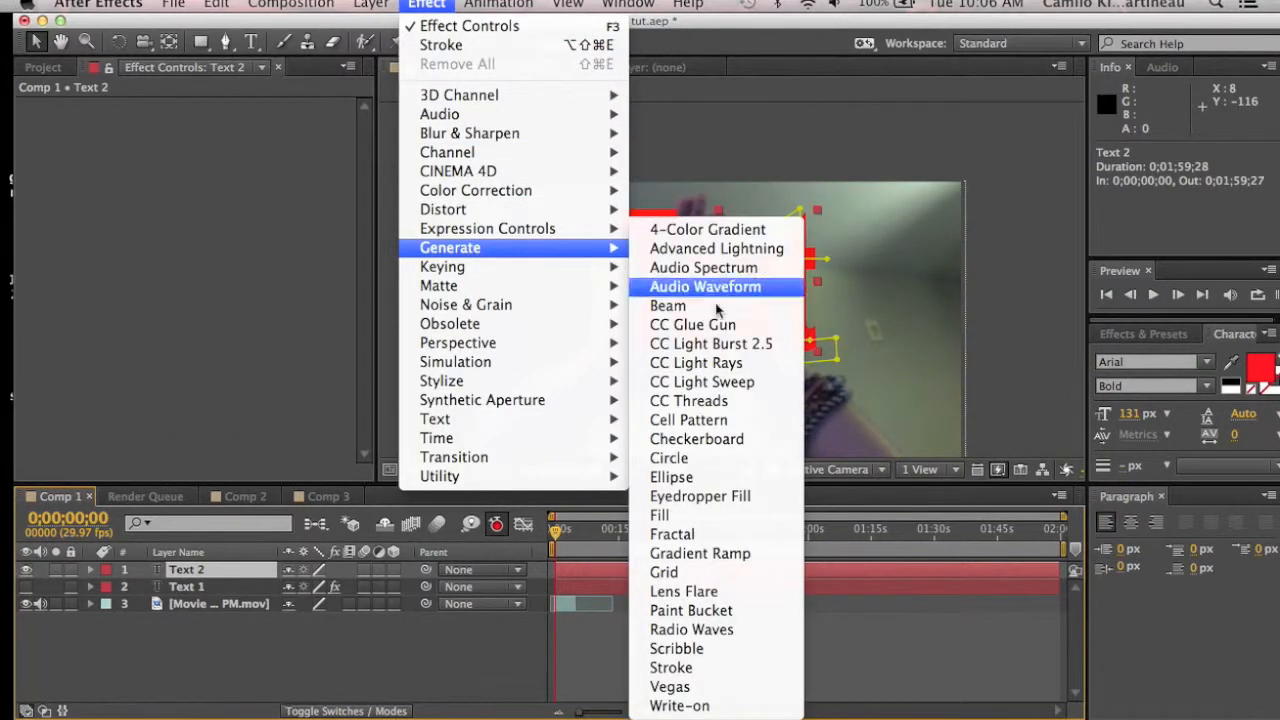
click(713, 667)
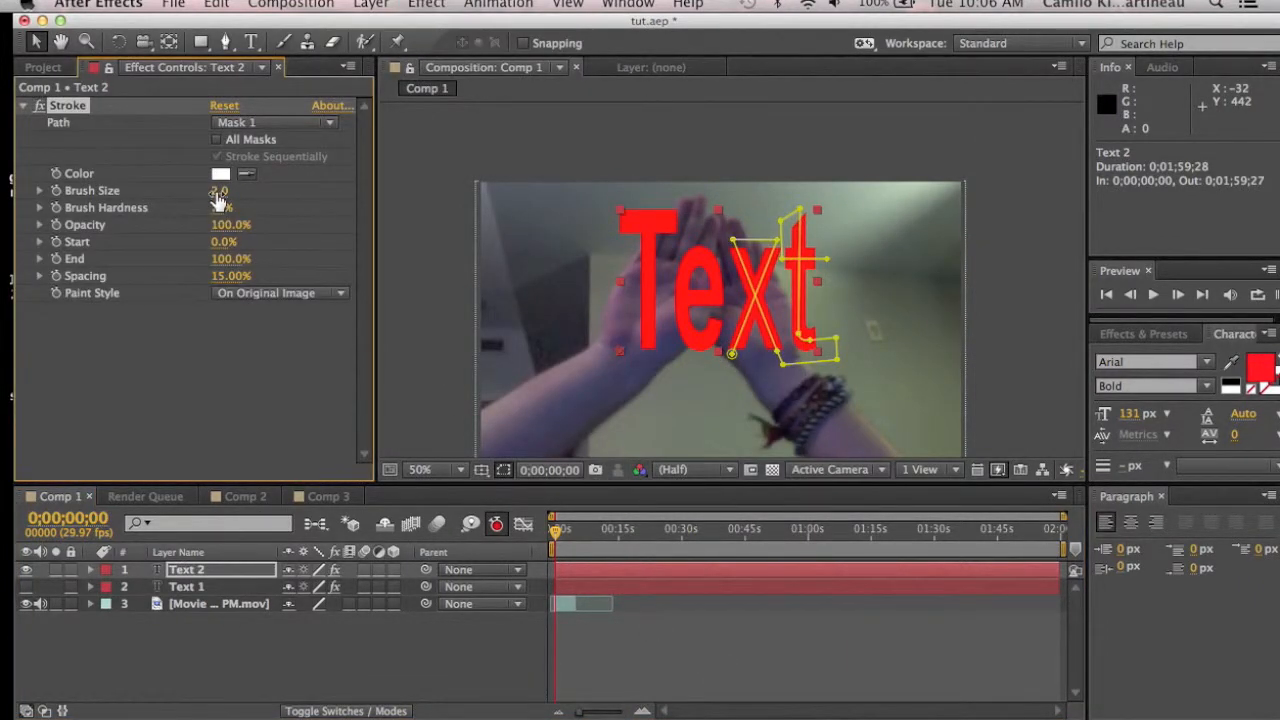
Step: Set Text 2's Stroke Brush Size to 23.9 and nudge a mask vertex at the top of the 't'
drag(218, 190, 434, 200)
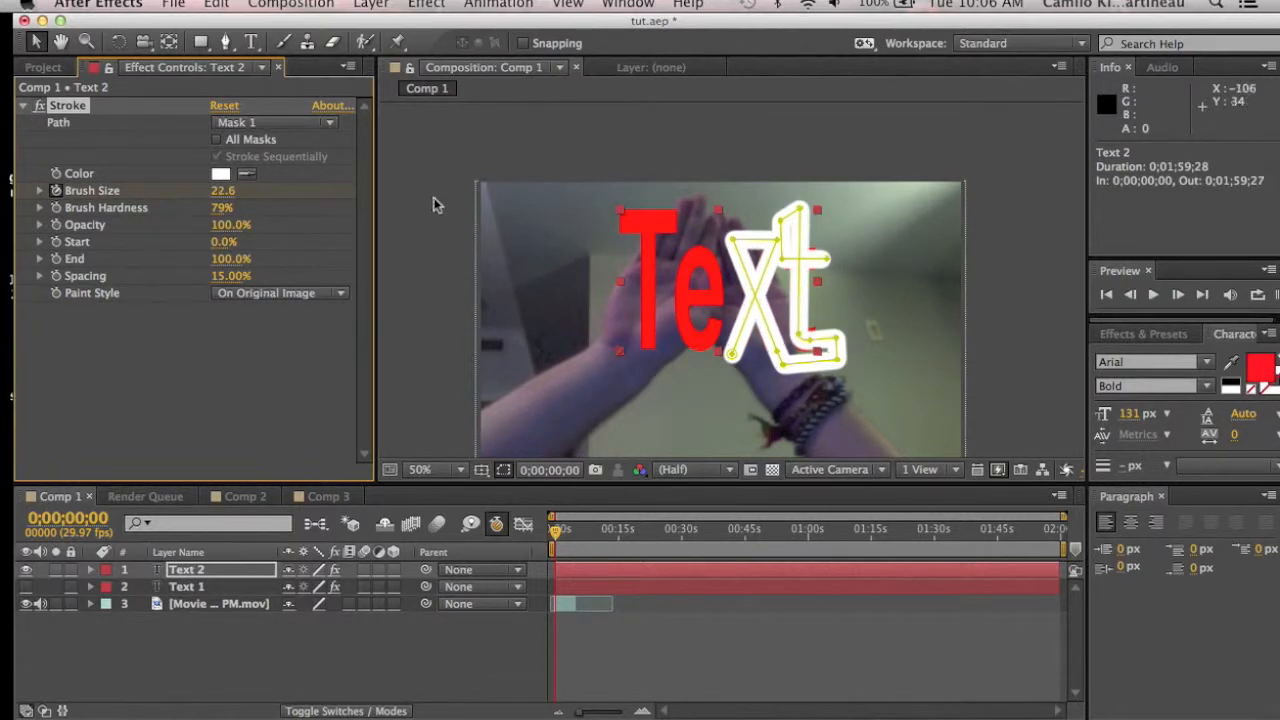
click(826, 346)
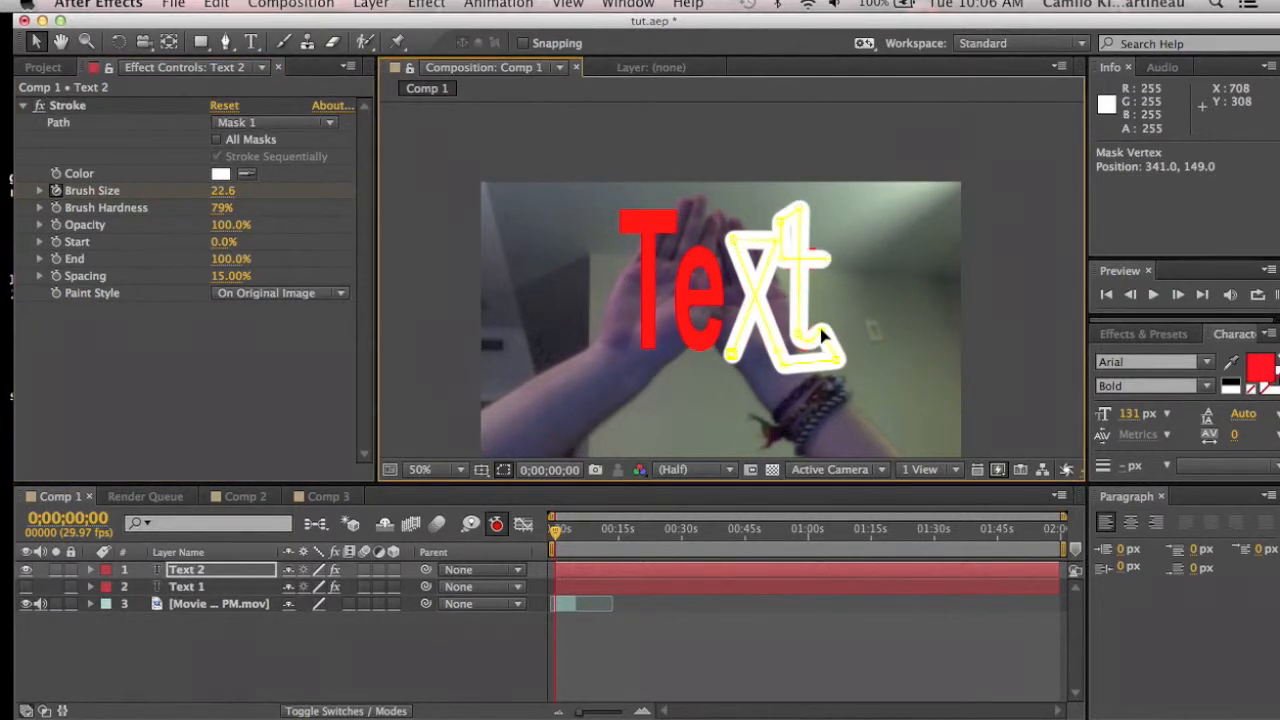
drag(827, 258, 815, 256)
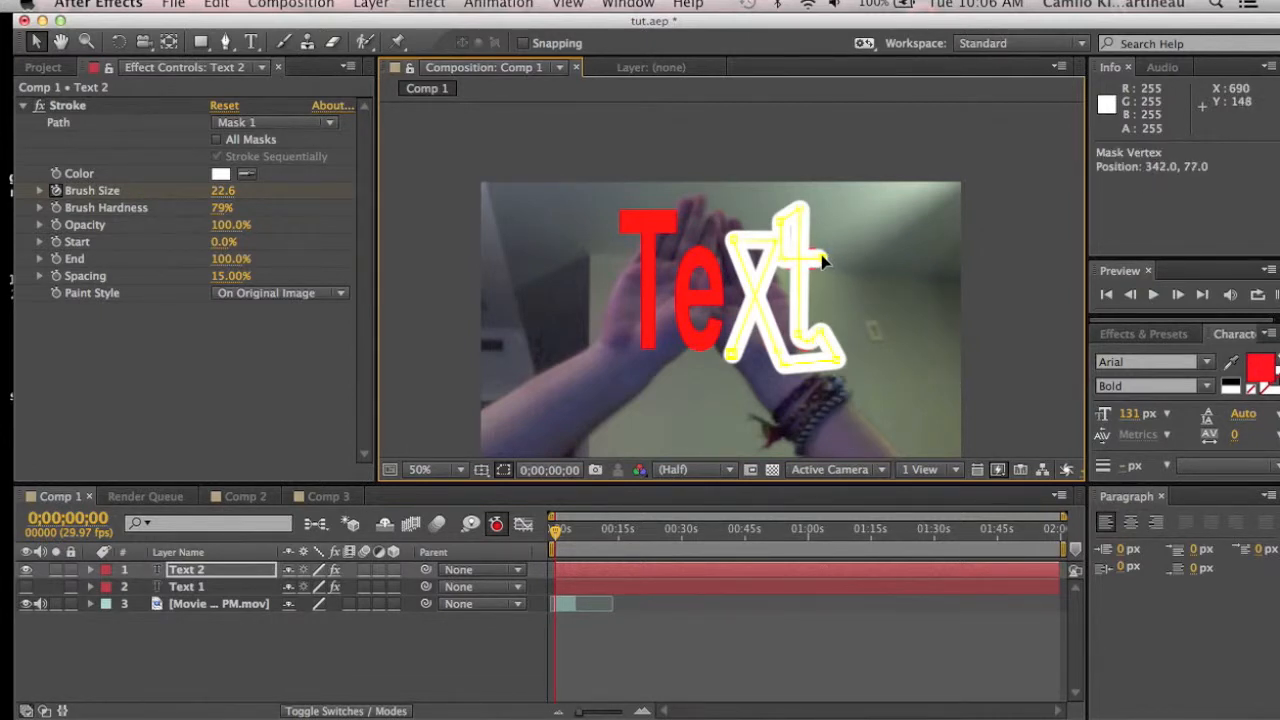
drag(226, 201, 230, 191)
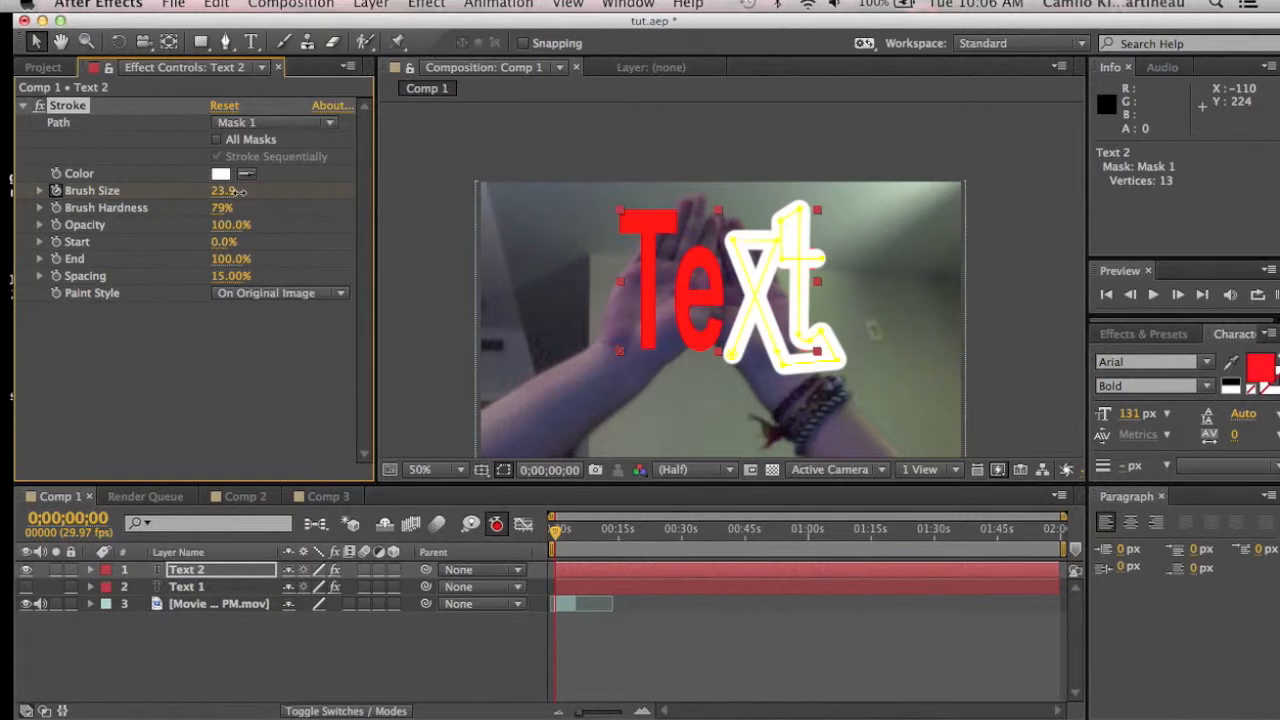
Step: Set Text 2's Stroke Paint Style to Reveal Original Image and its End to 0%
click(258, 293)
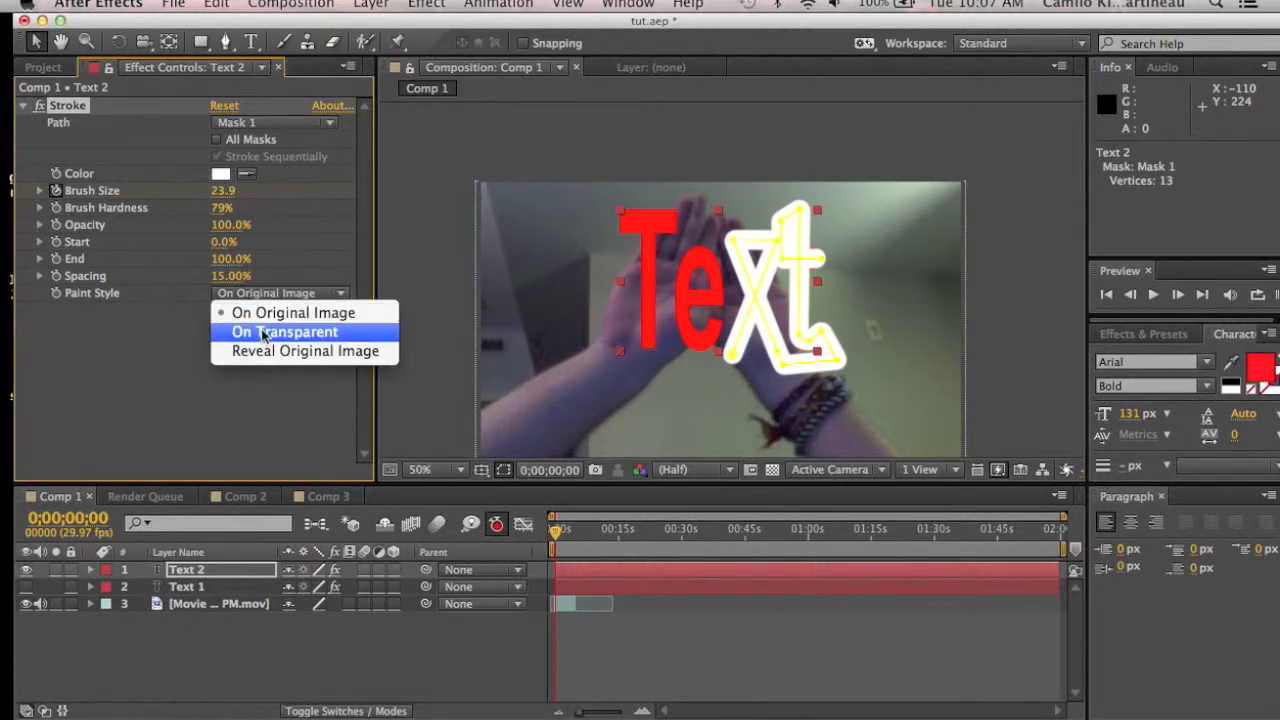
click(276, 351)
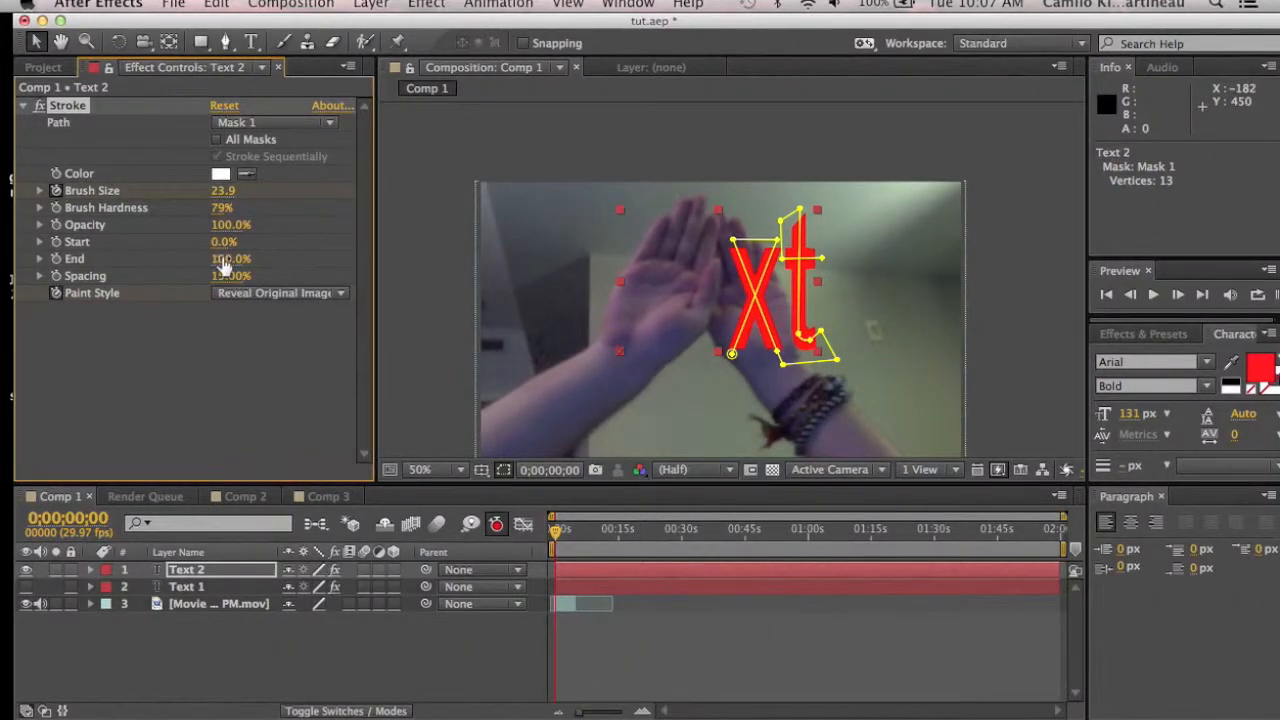
drag(217, 258, 104, 258)
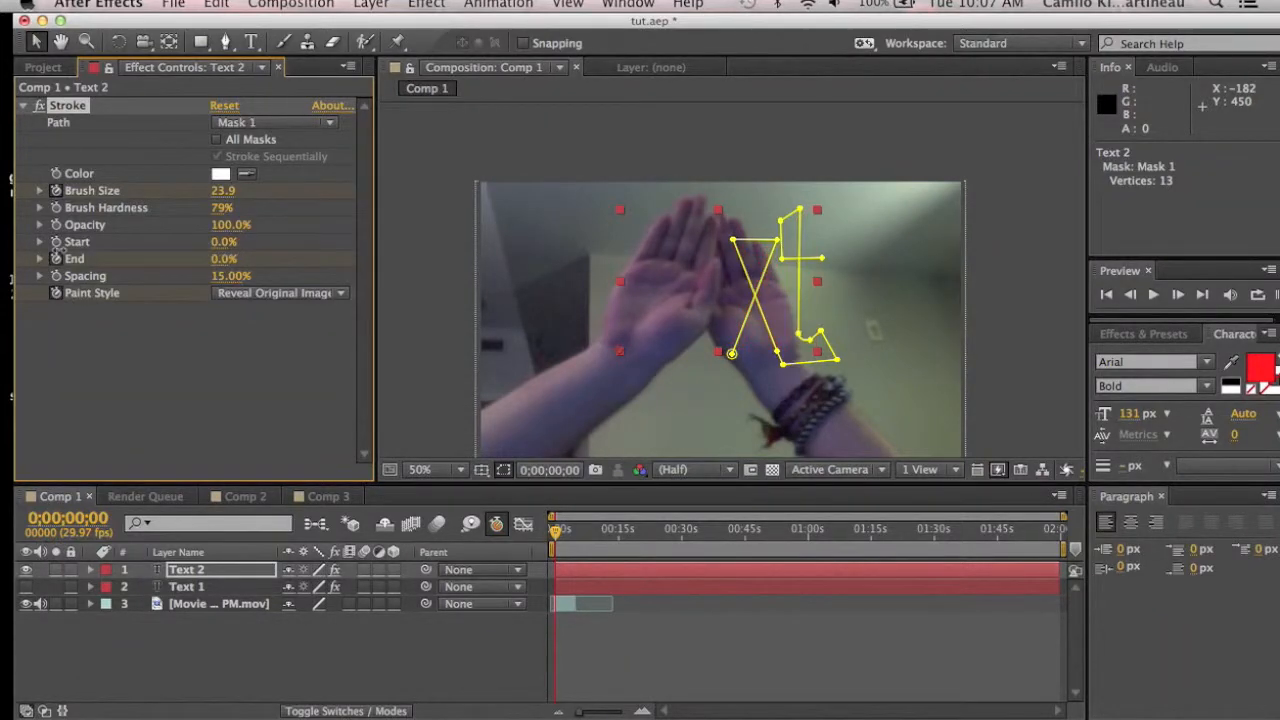